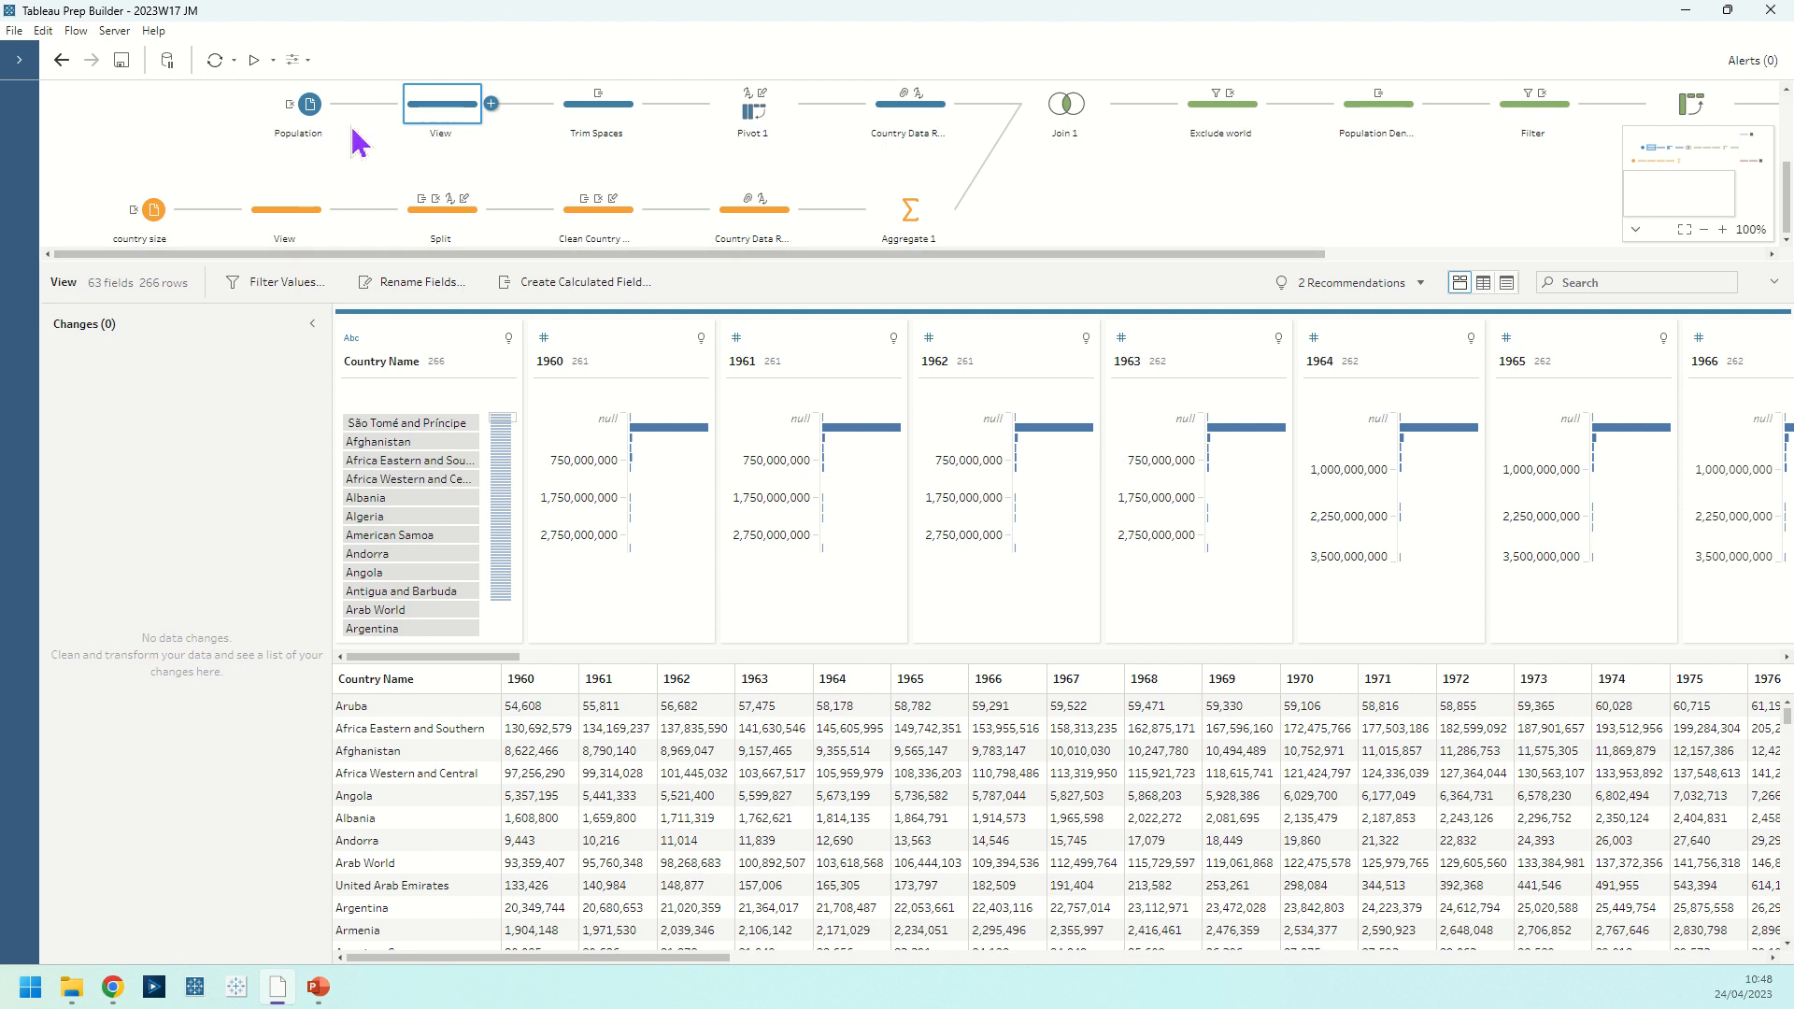
Review the fields selected in the Population input and compare the Trim Spaces step with the View step before it.
left_click(305, 110)
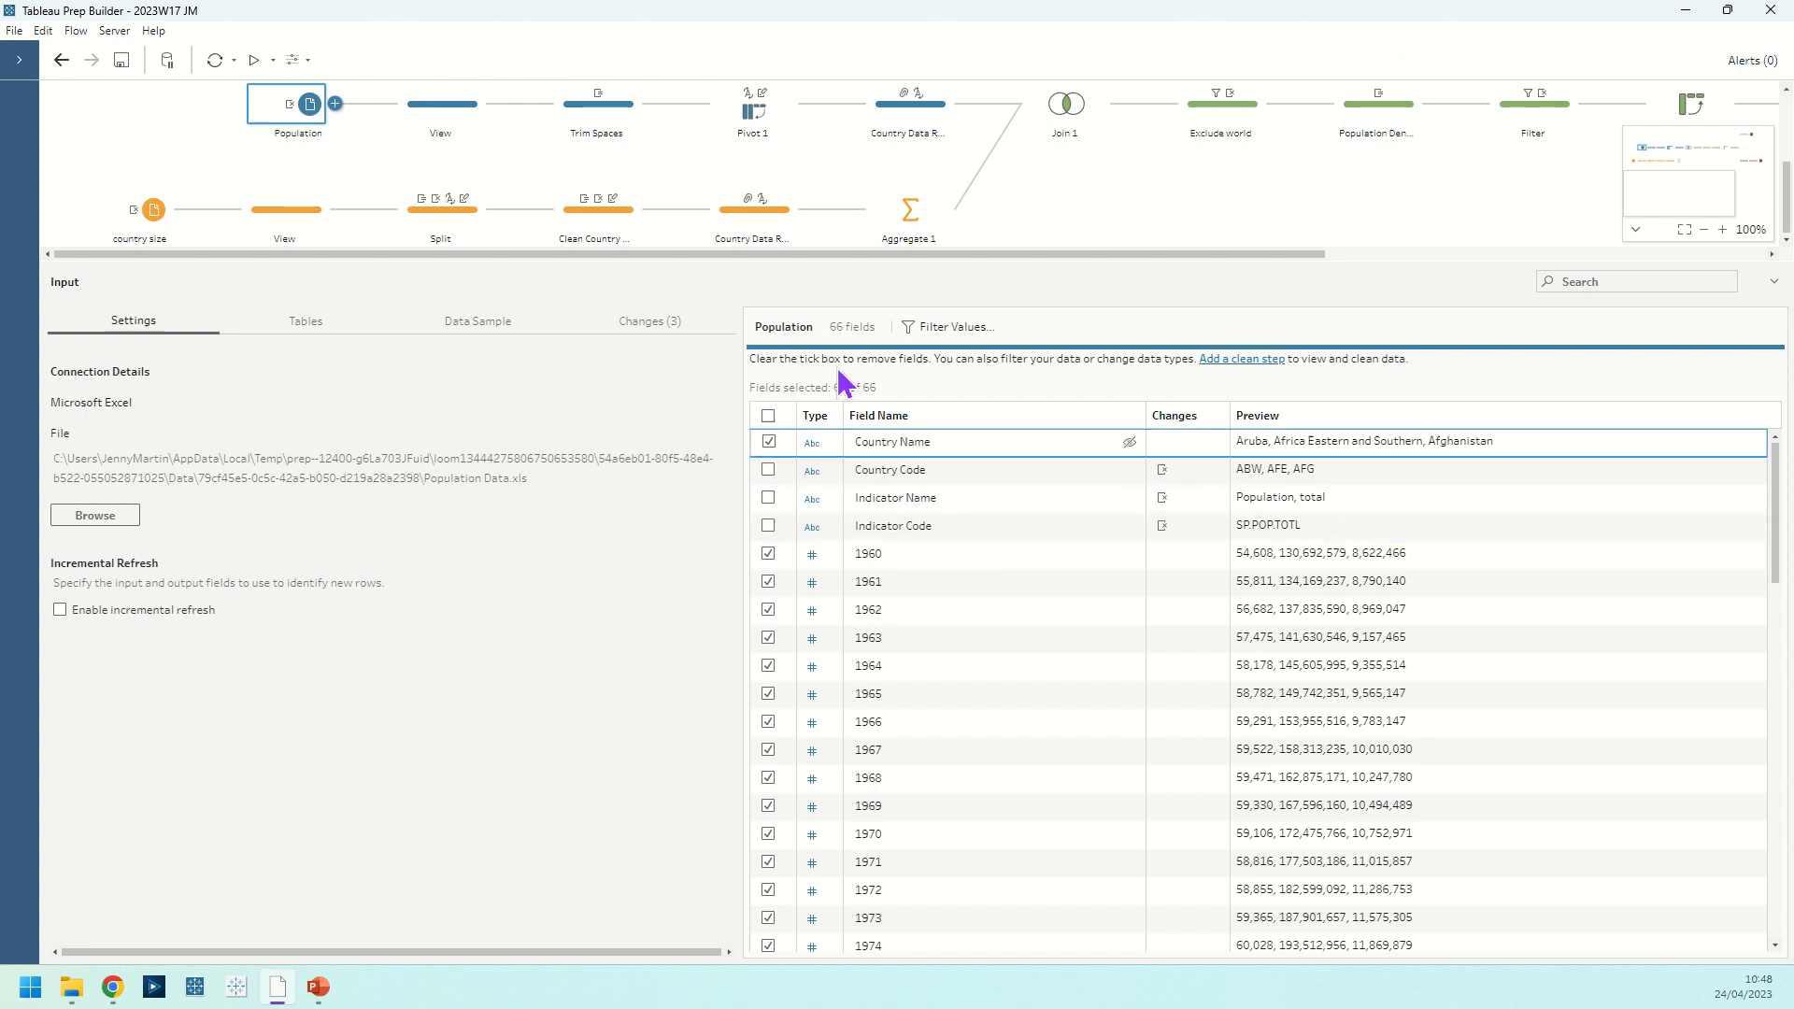
left_click(572, 122)
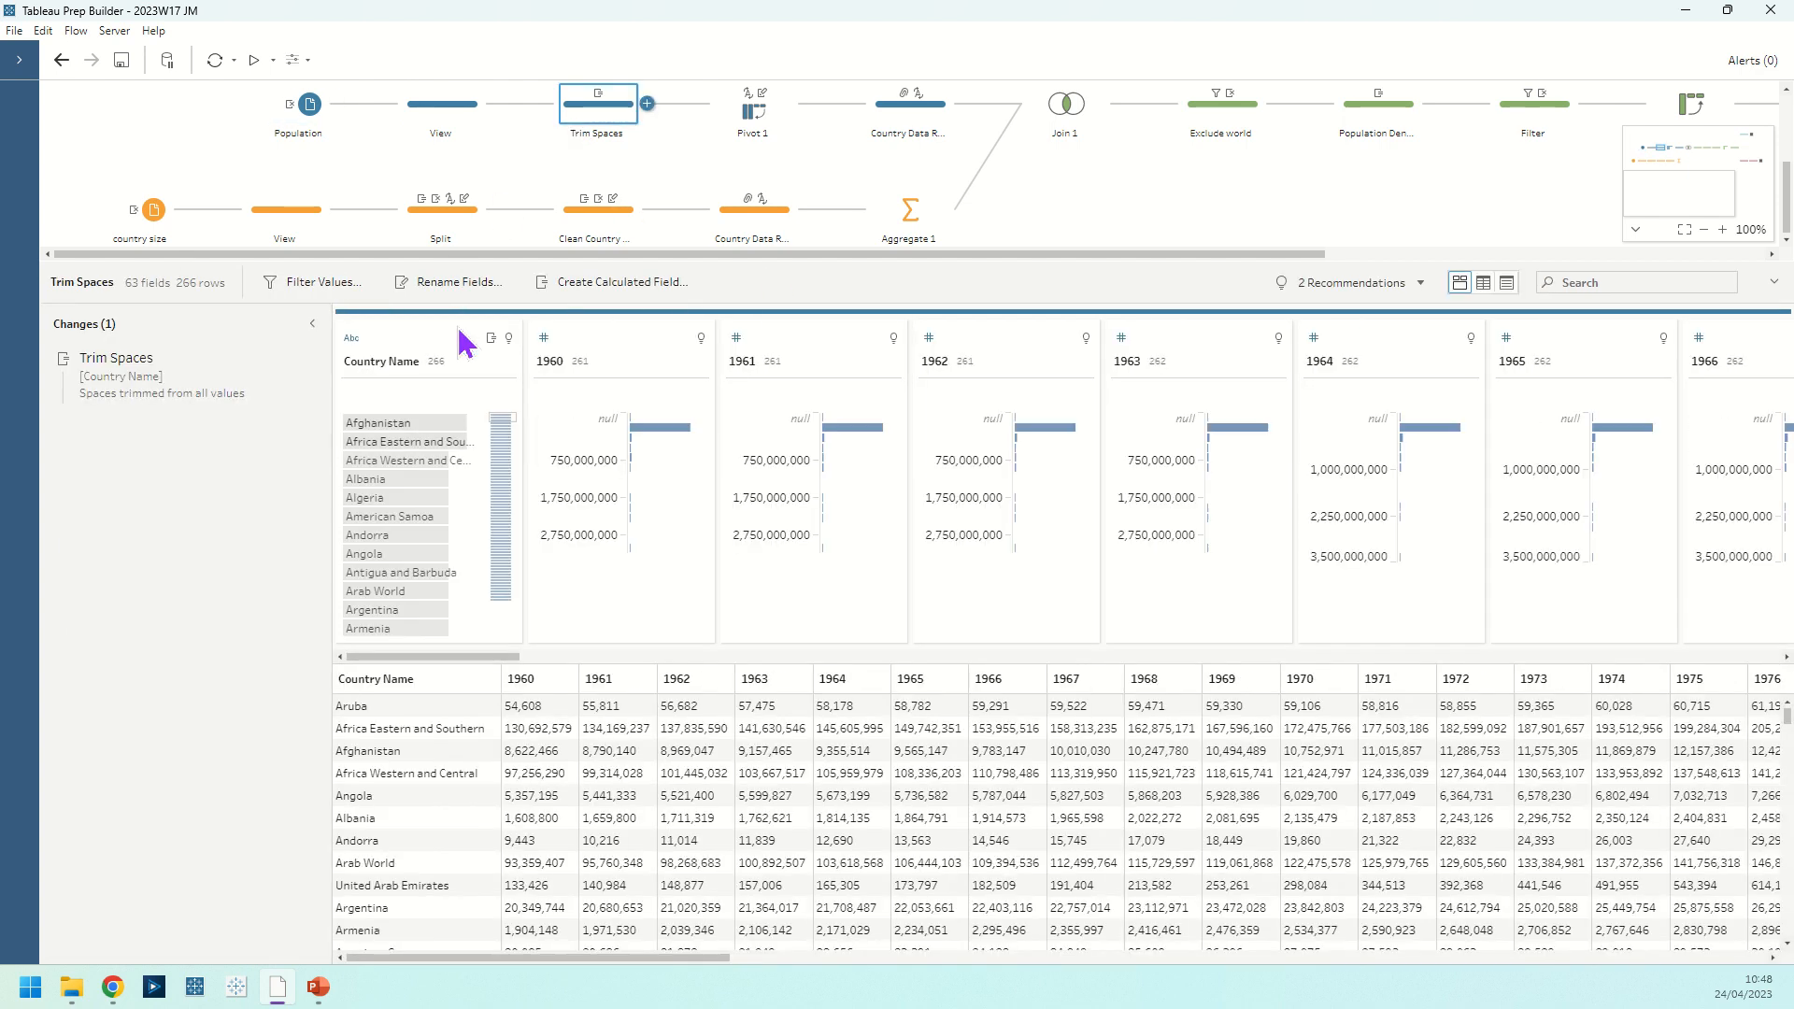
left_click(422, 106)
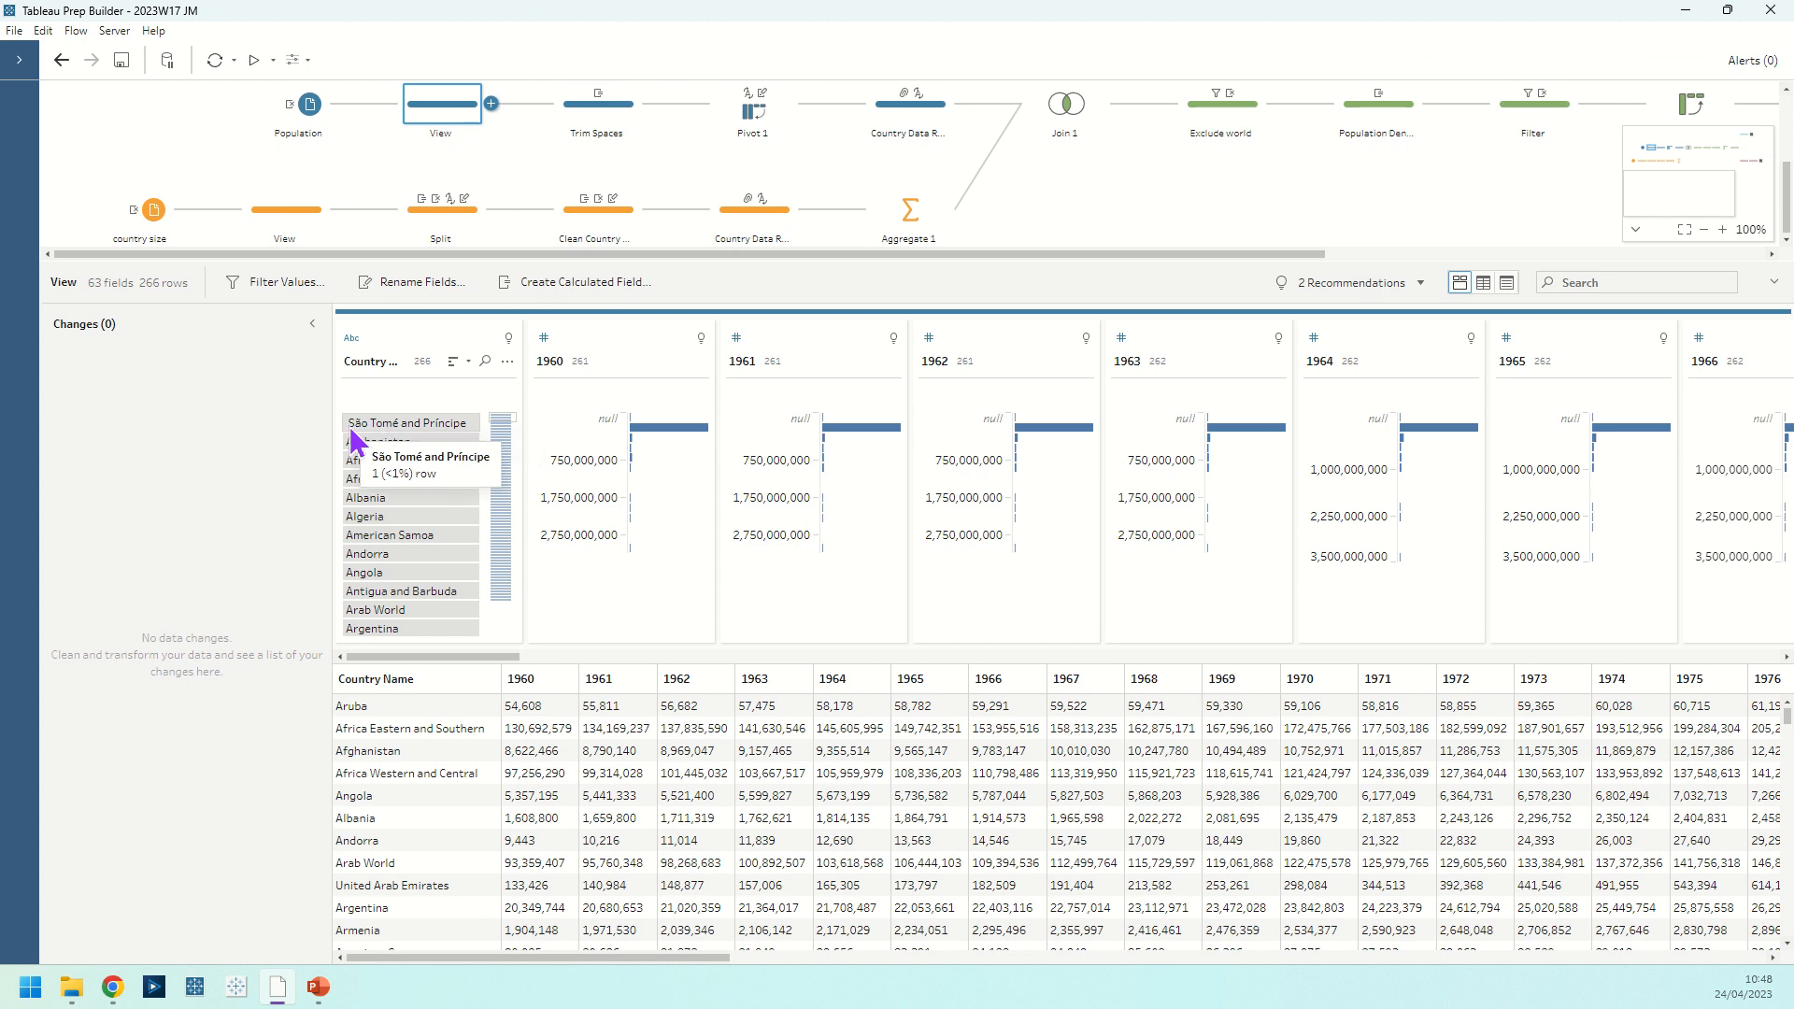
Look through the Clean options available for the Country Name field in the population branch's View step.
left_click(508, 362)
mouse_move(529, 407)
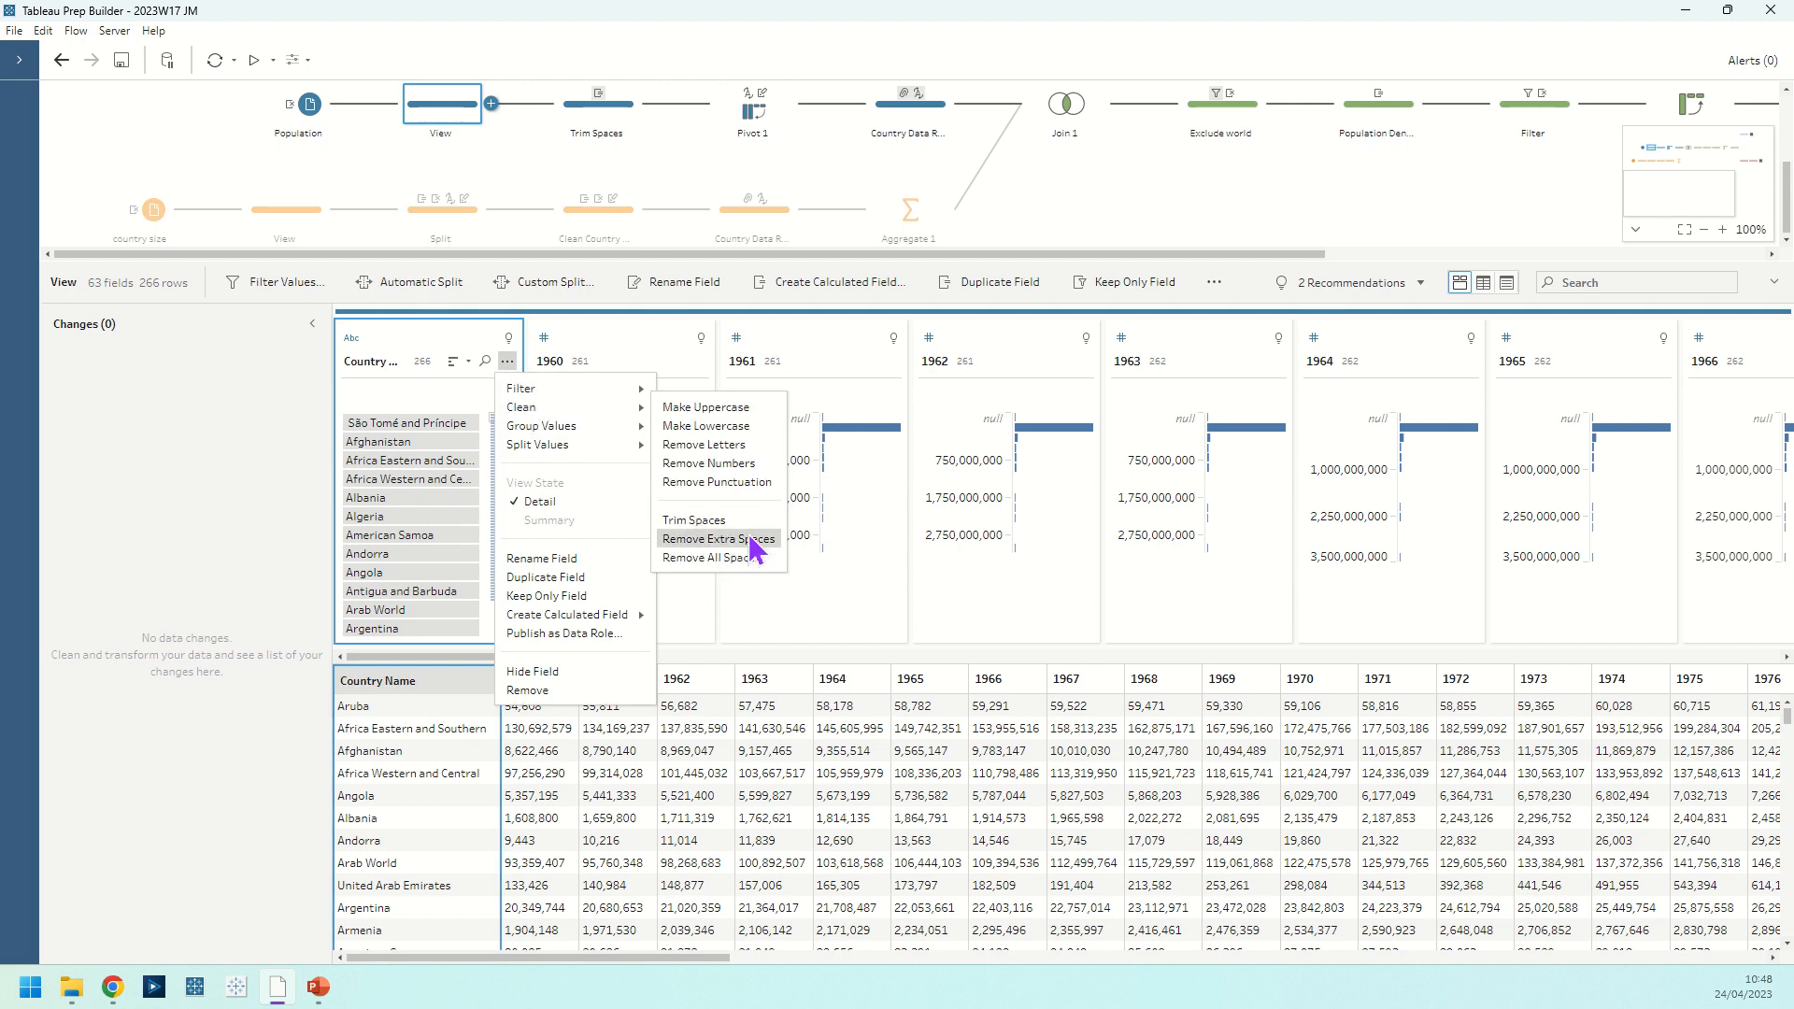
left_click(430, 383)
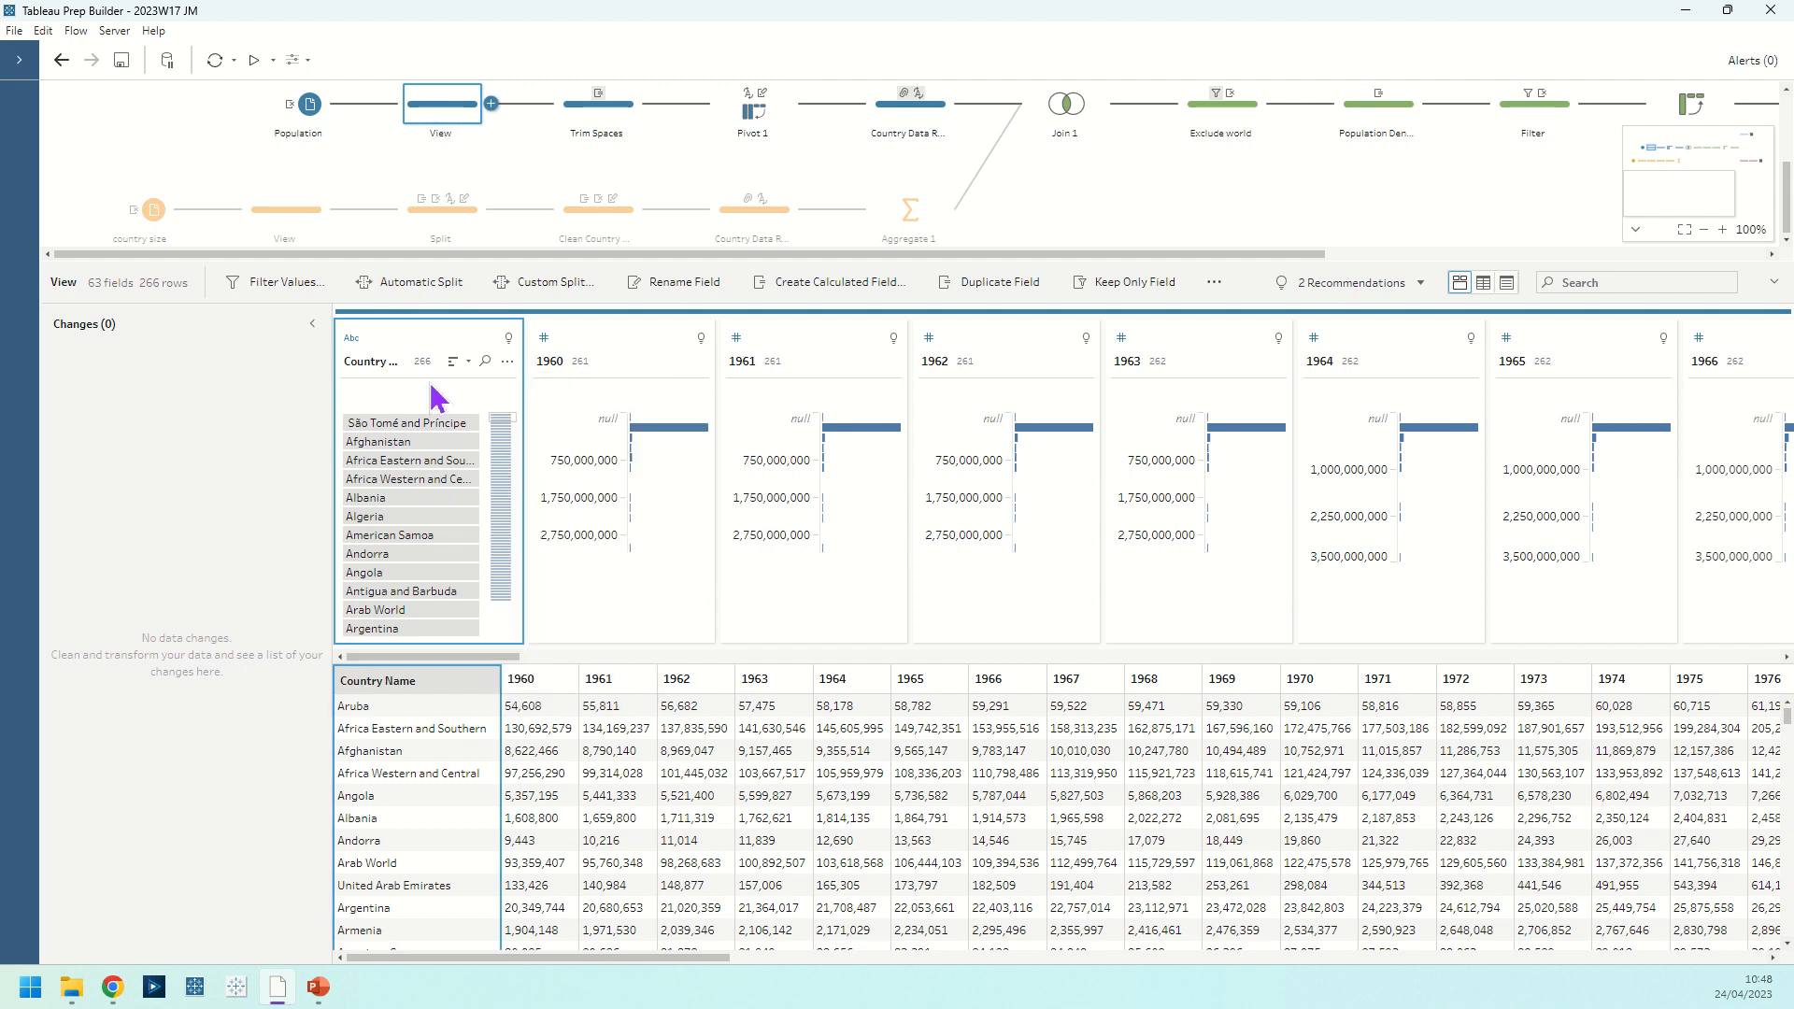
Review the Trim Spaces step and the Pivot 1 step that turns the year columns into rows.
left_click(602, 122)
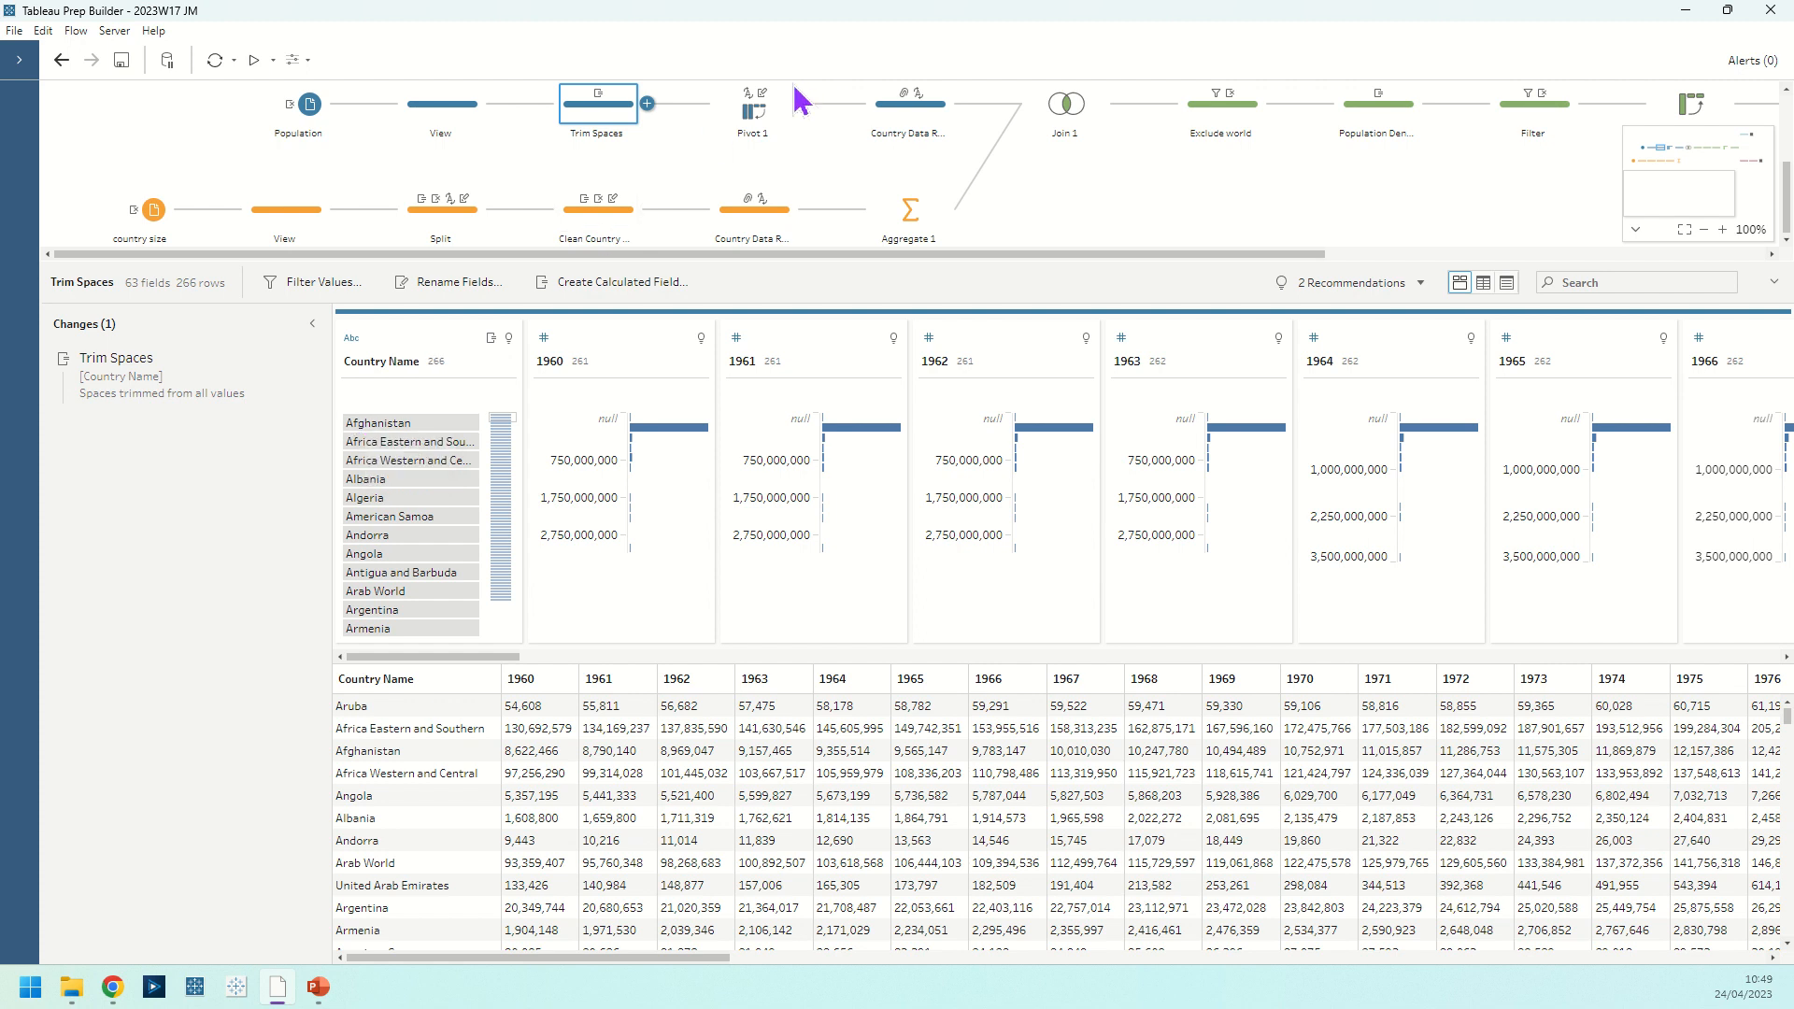
left_click(757, 114)
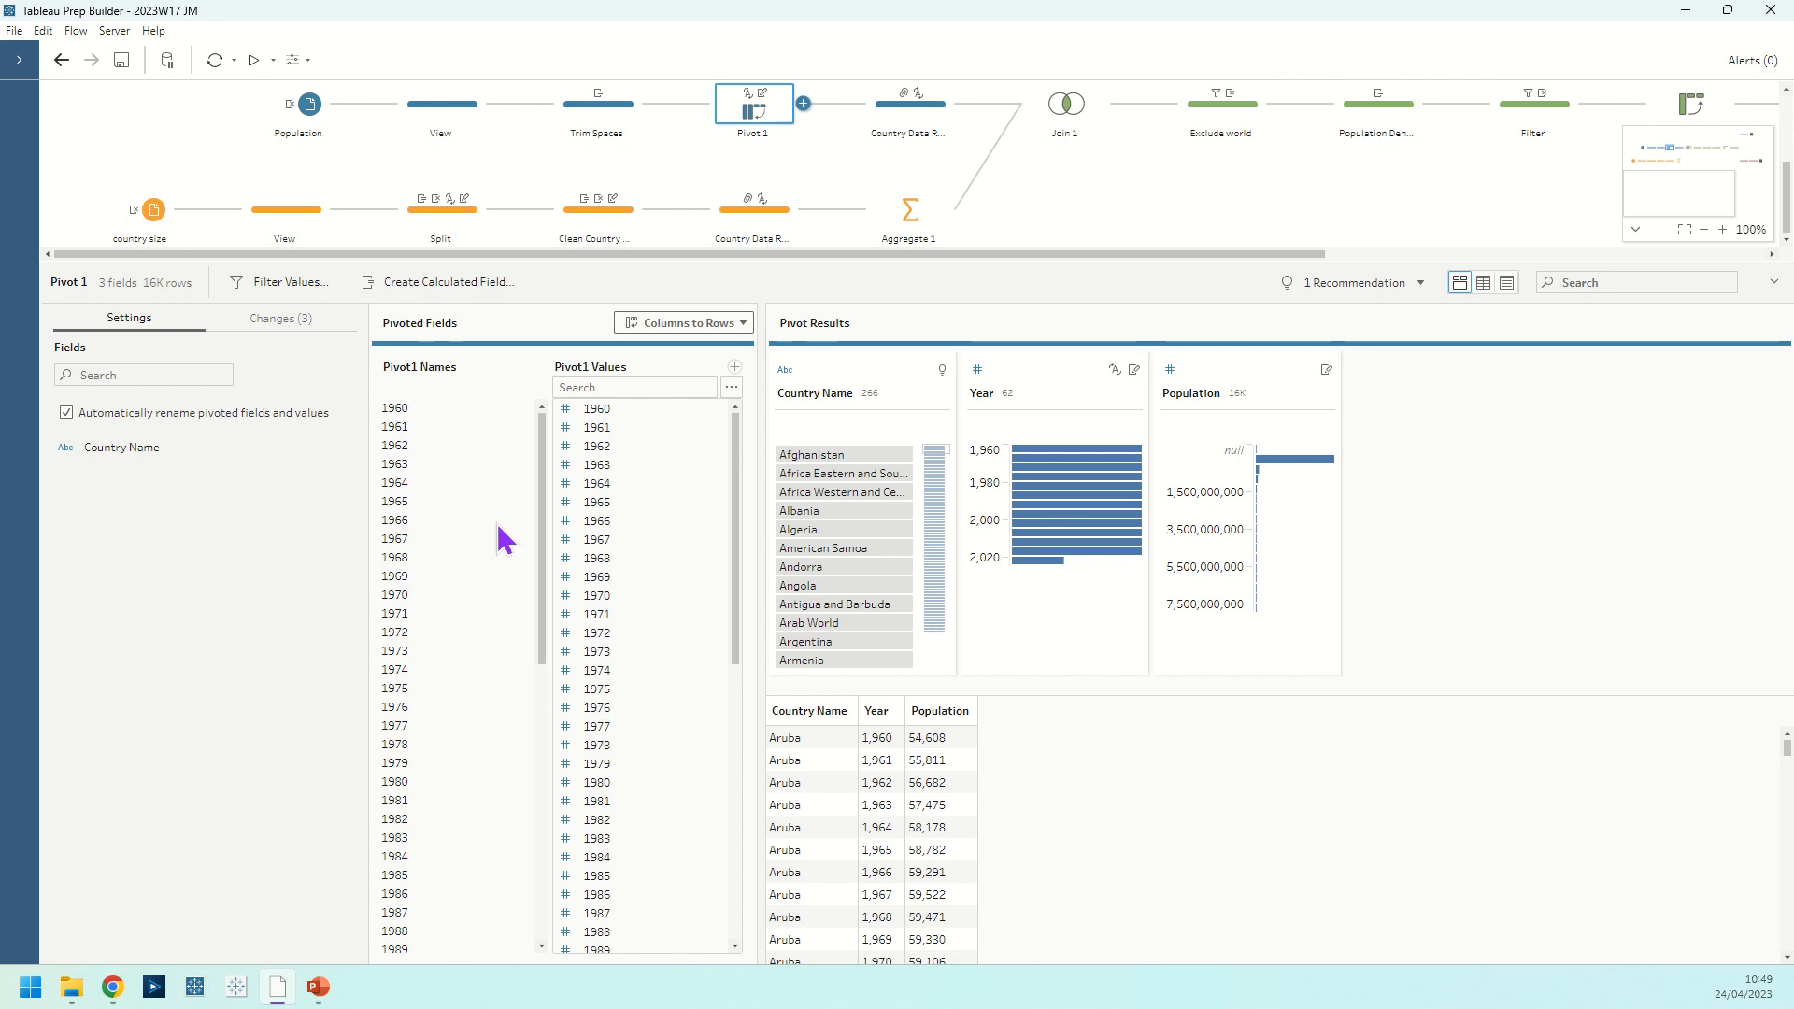
Inspect the population branch's Country Data Role step, checking Country Name's geographic role options and the Change Role entry.
left_click(911, 110)
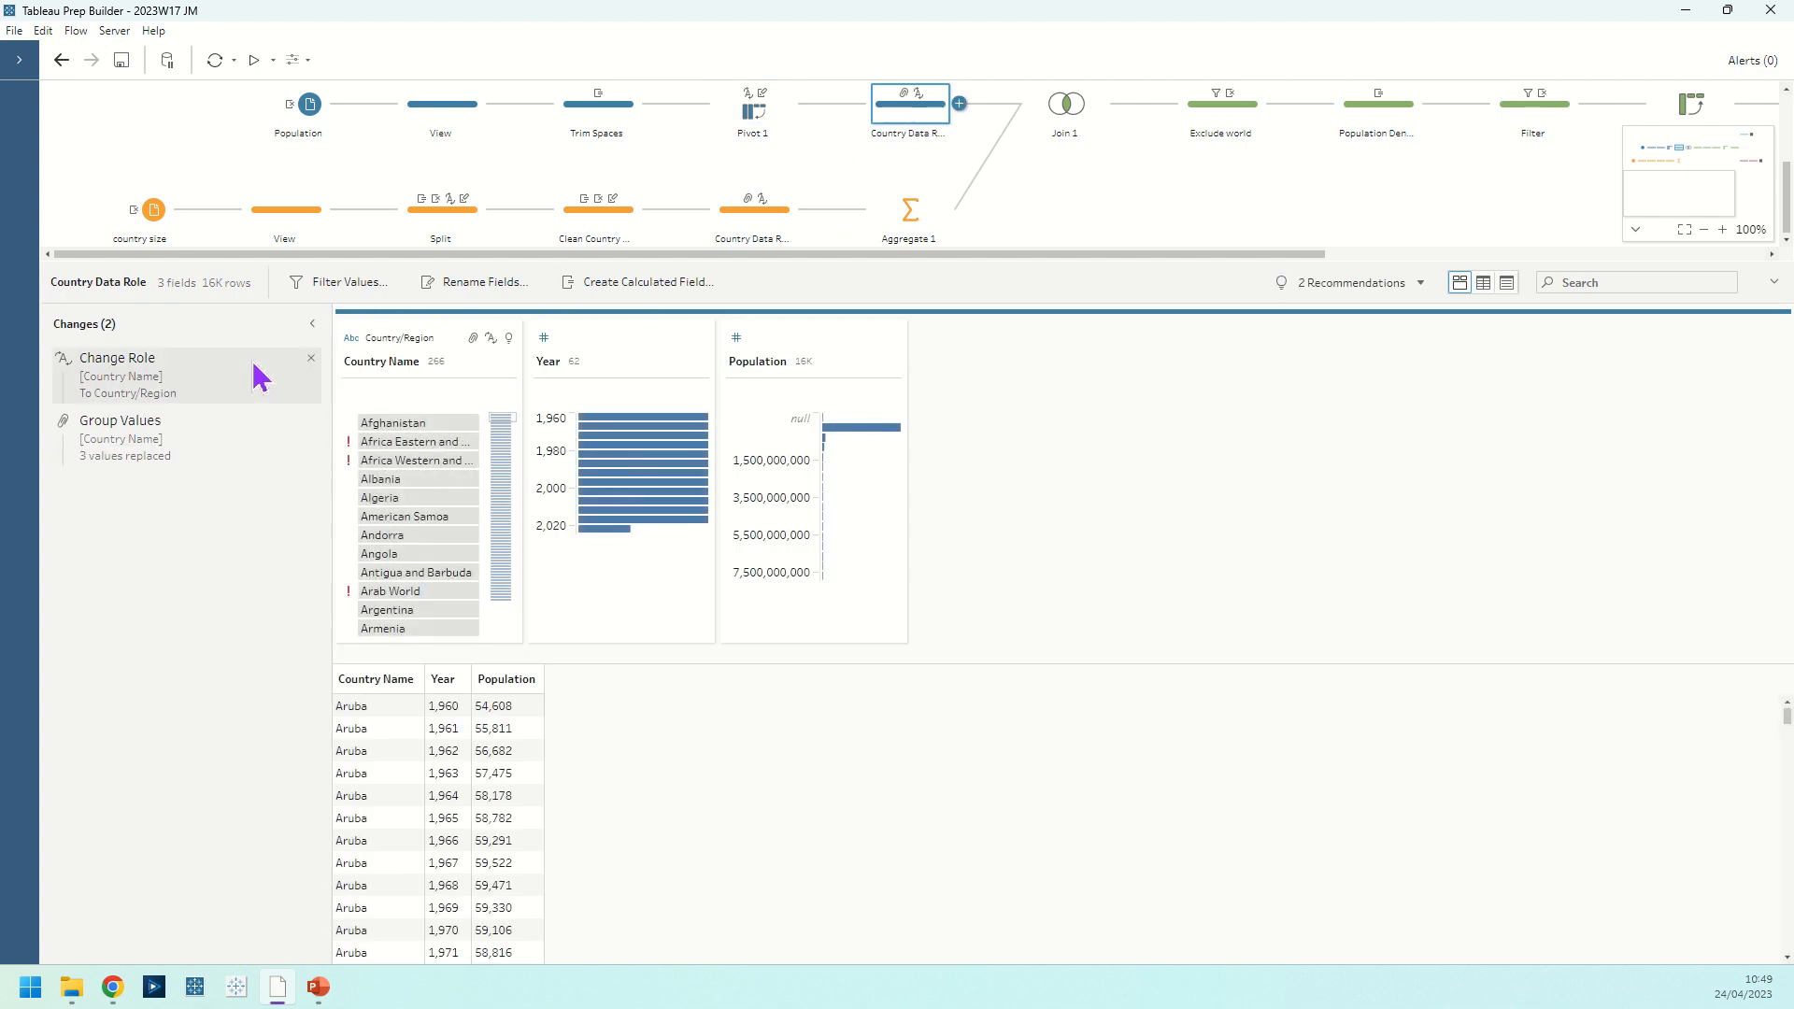
left_click(346, 339)
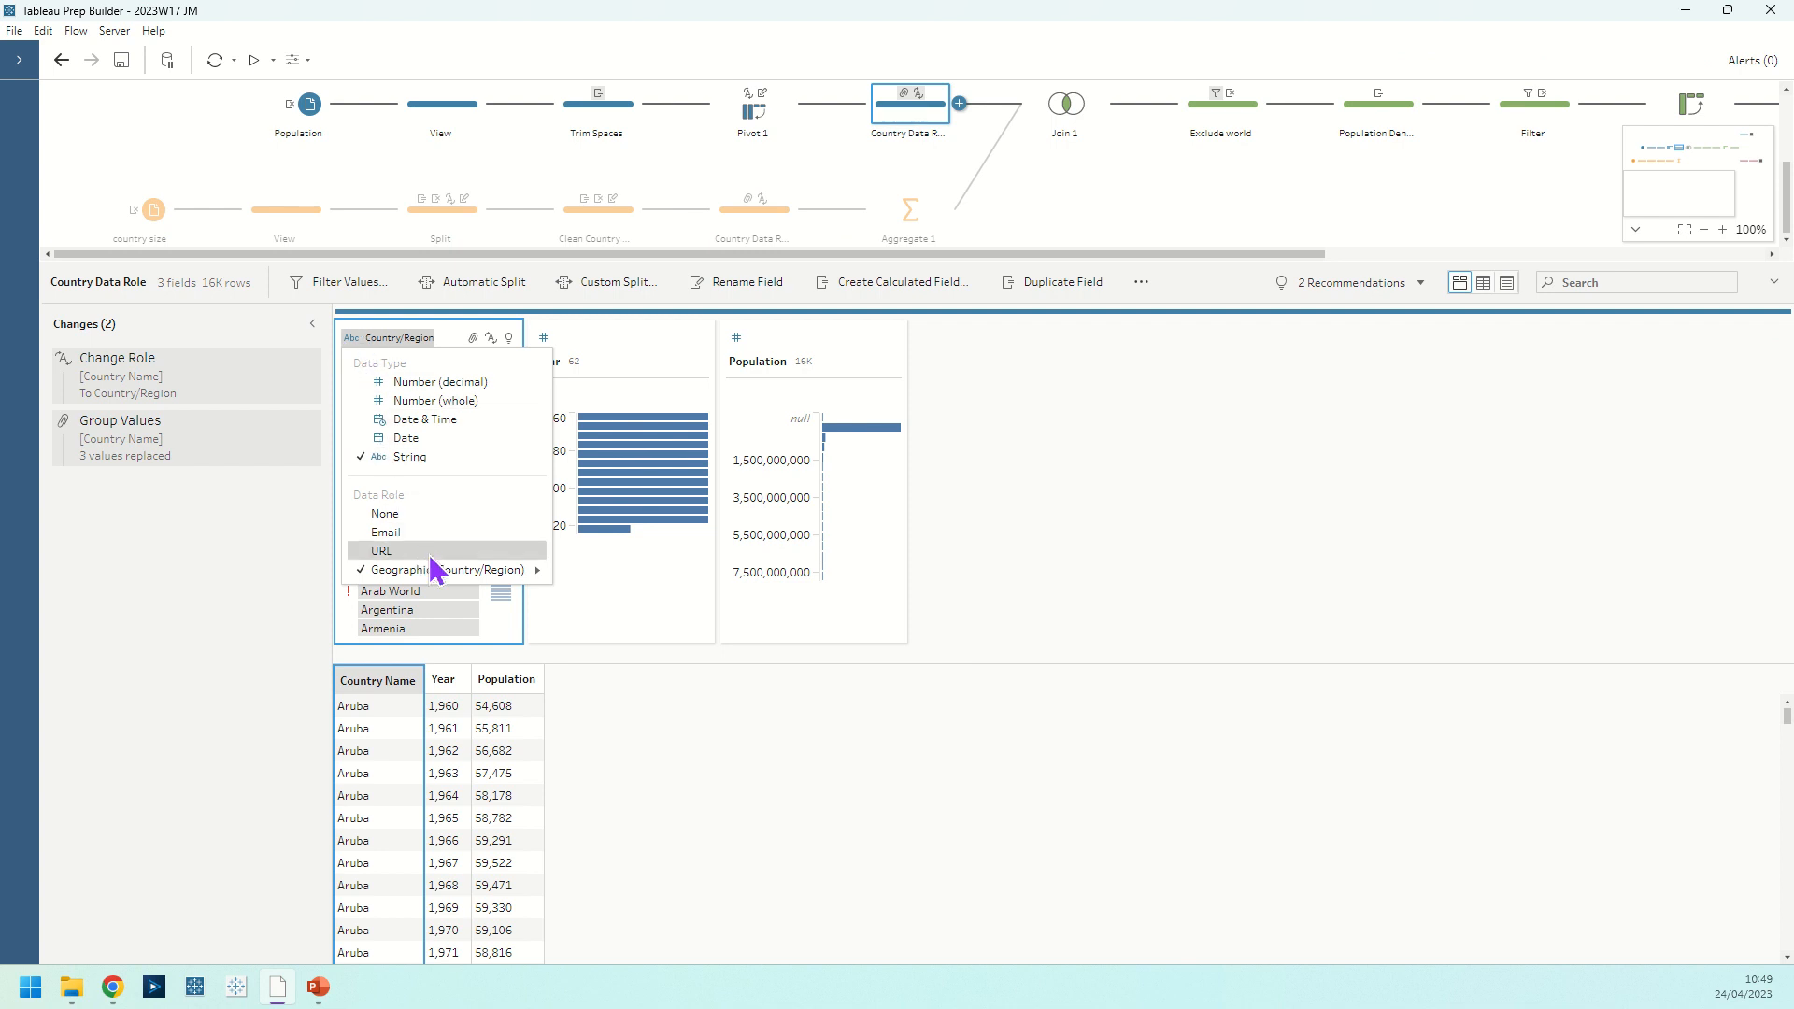
mouse_move(439, 578)
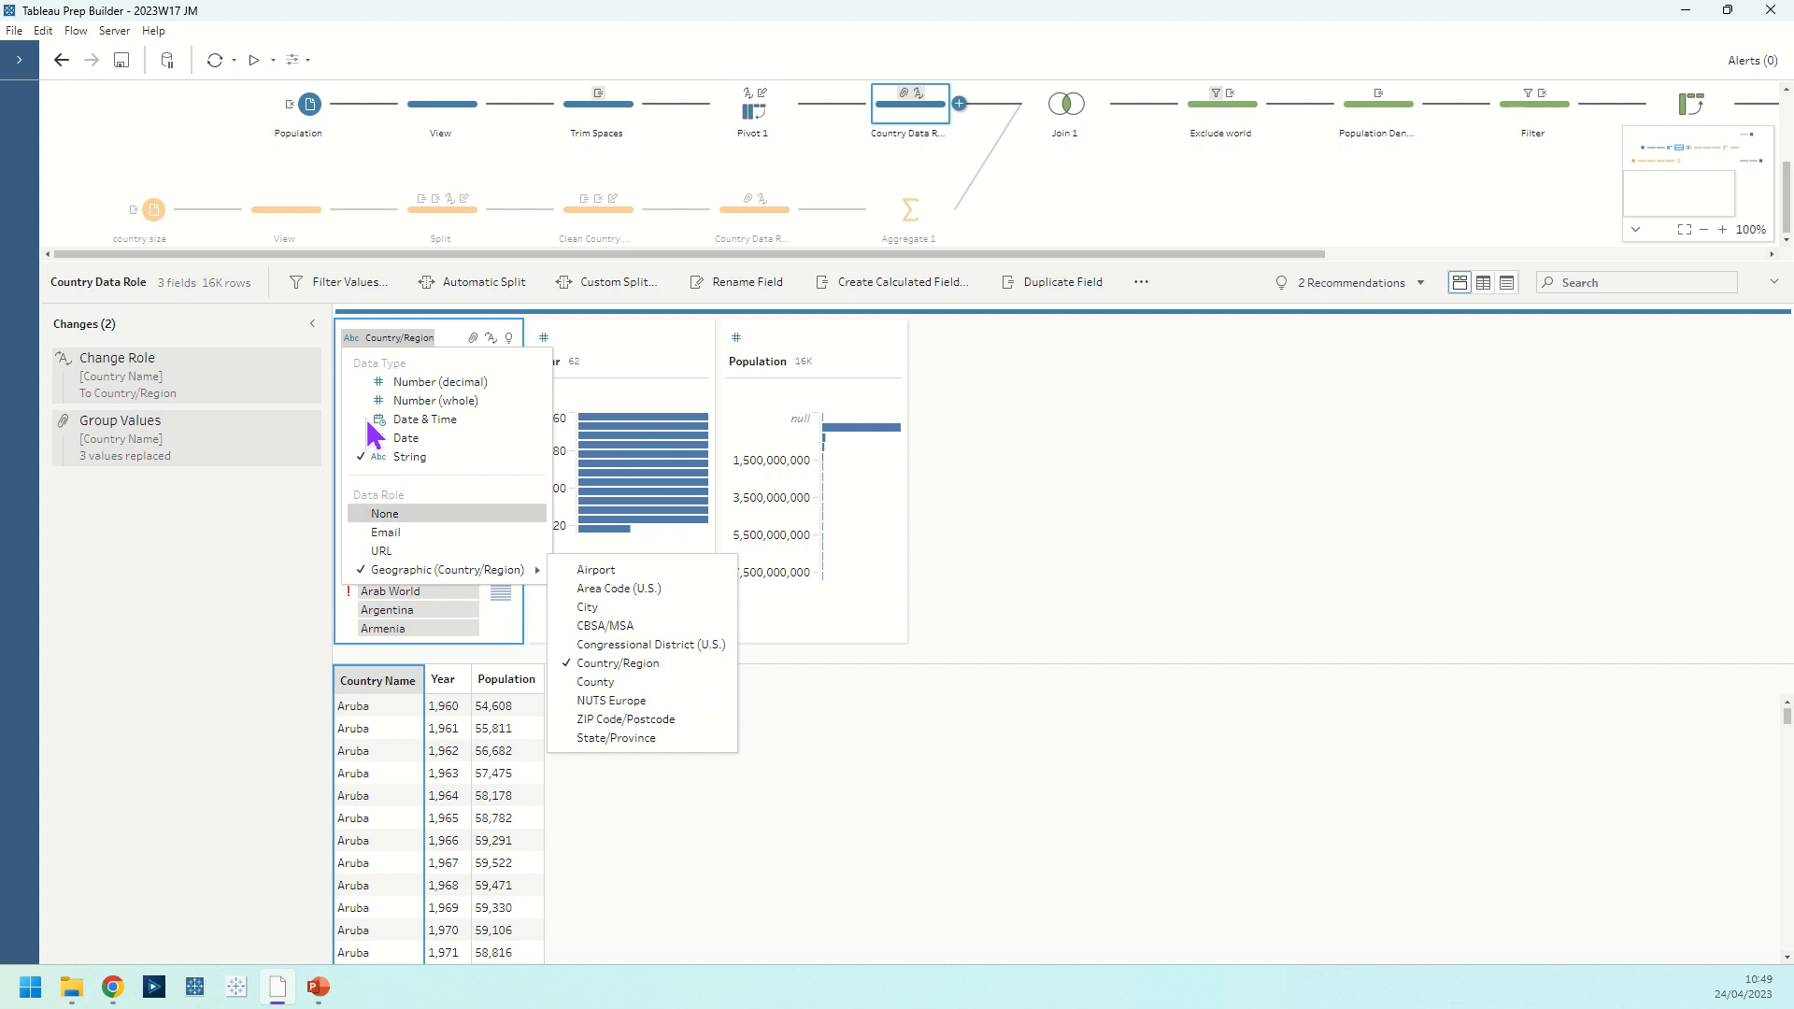
left_click(356, 343)
left_click(240, 373)
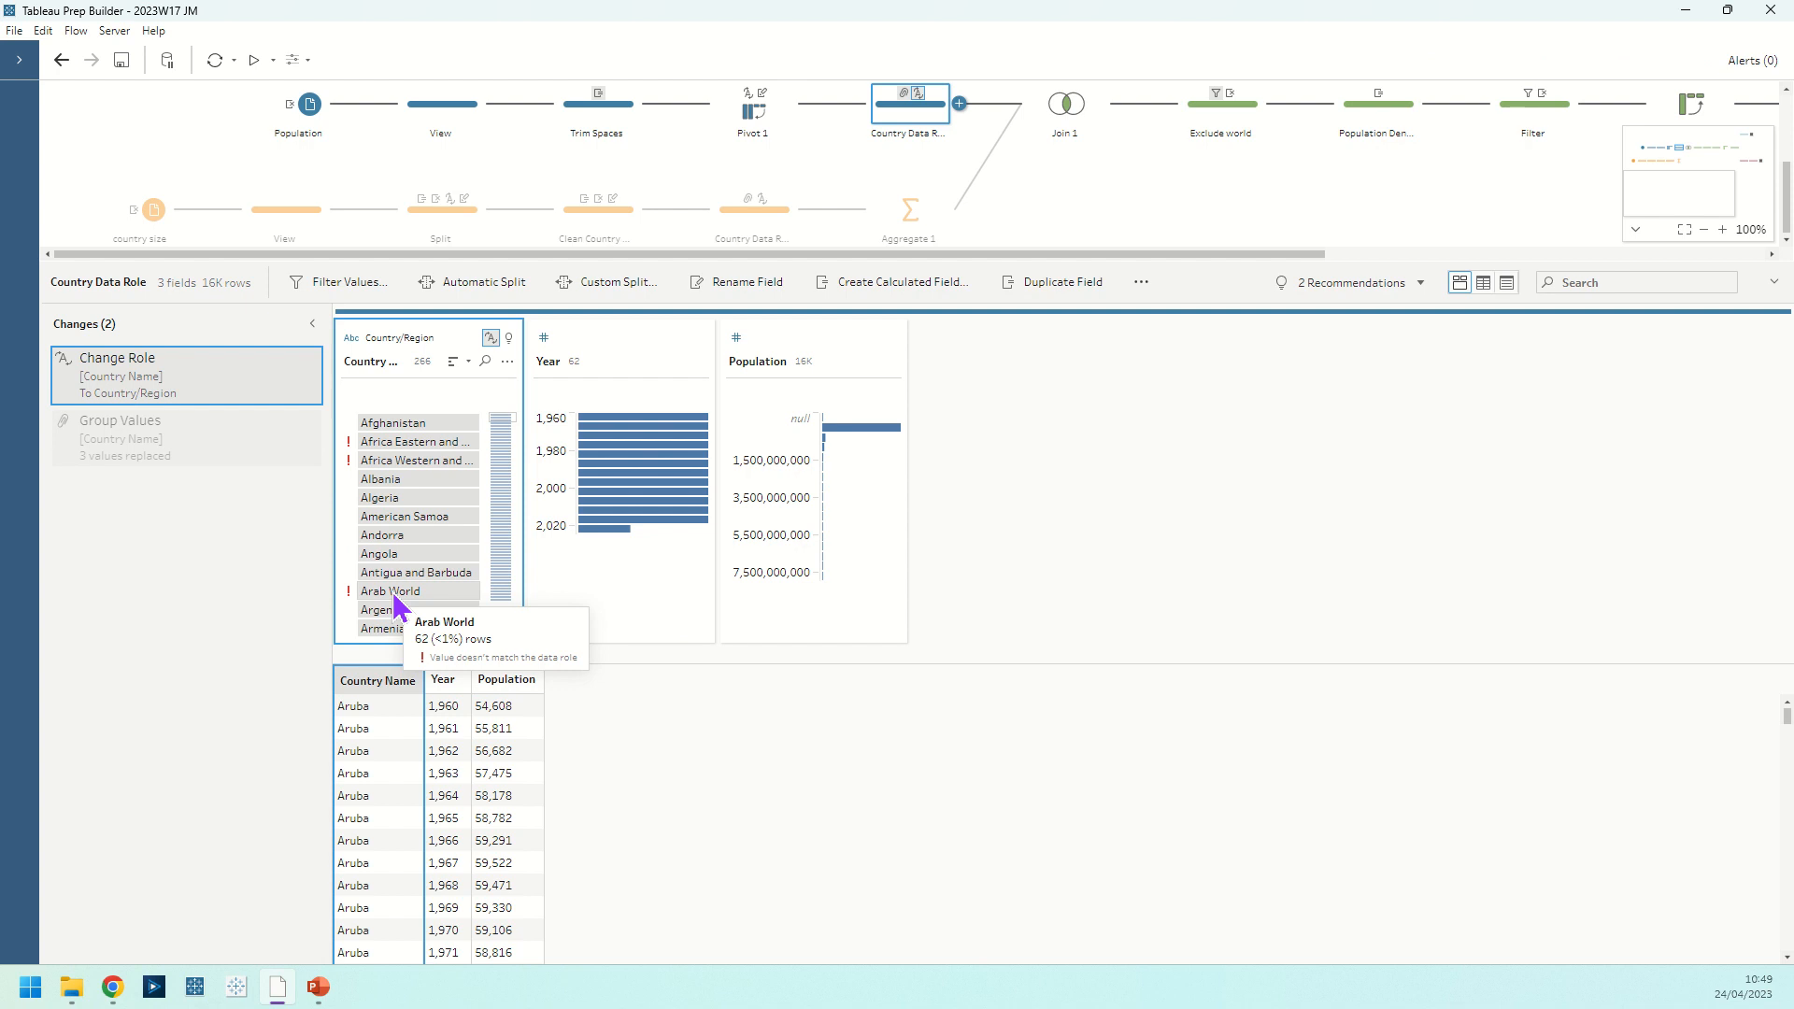
Review the recommendations for Country Name's invalid values and inspect the recorded Group Values change.
left_click(508, 338)
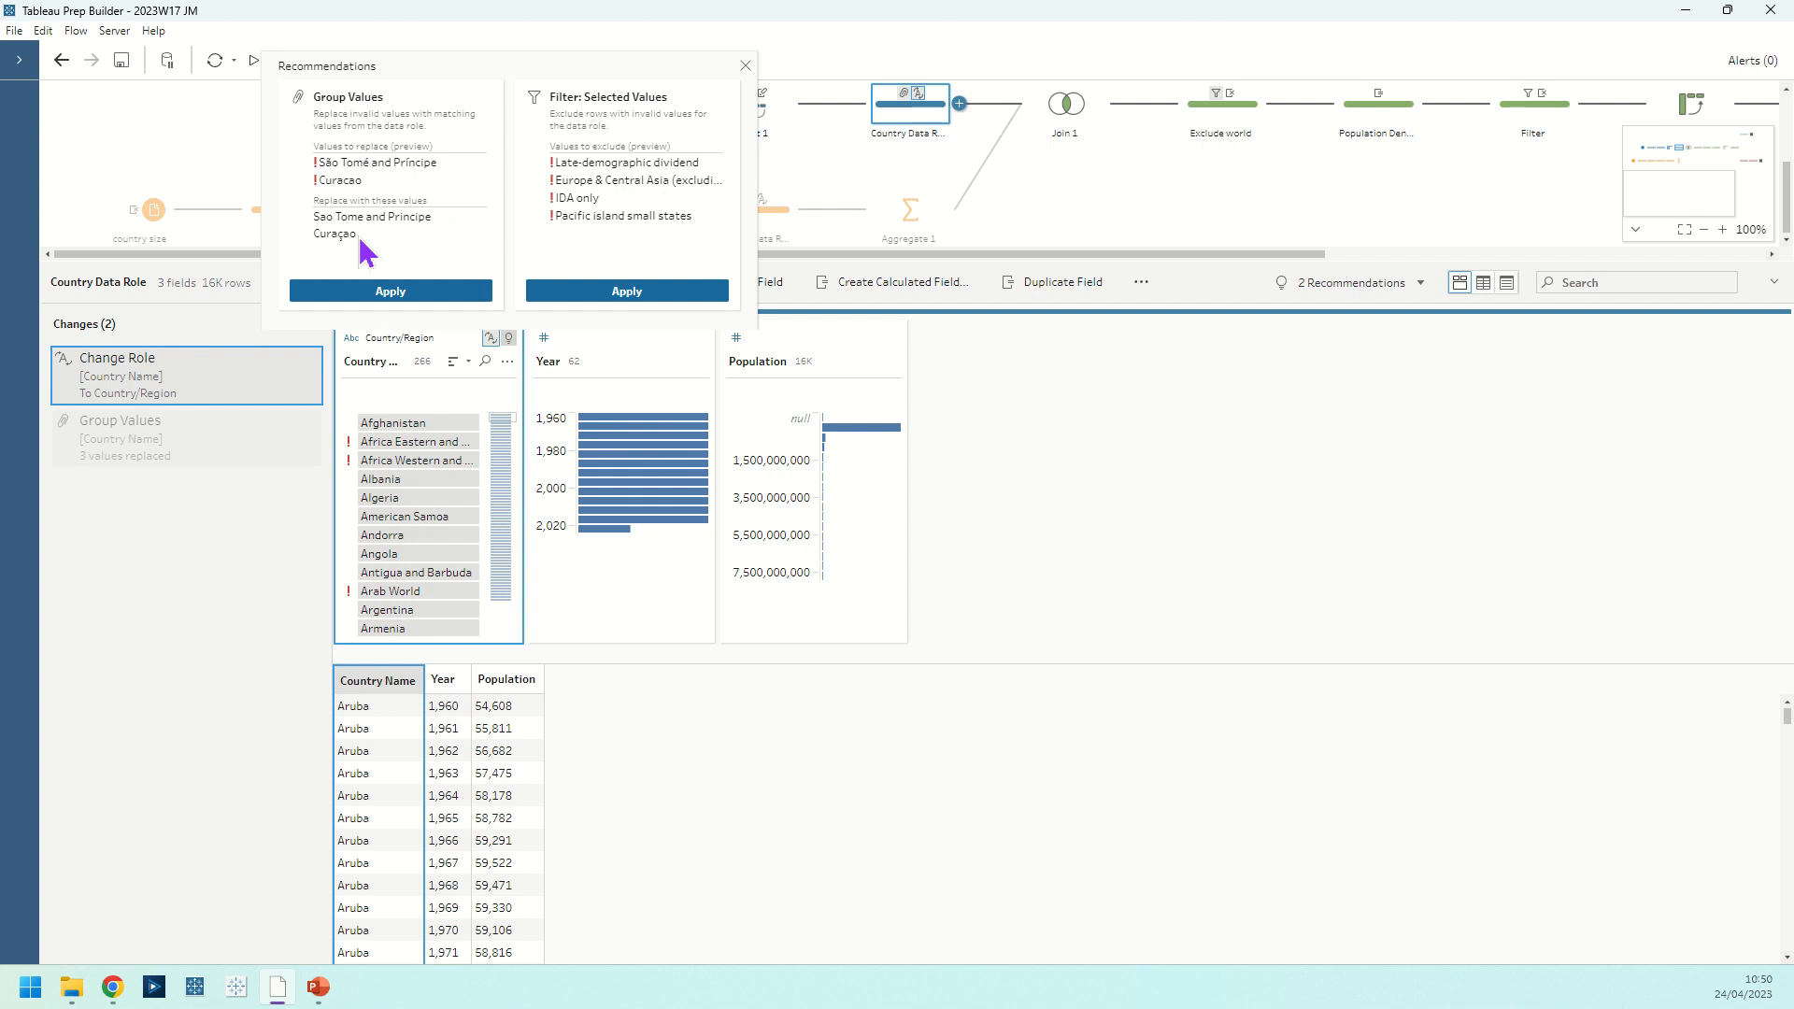
left_click(128, 434)
left_click(131, 444)
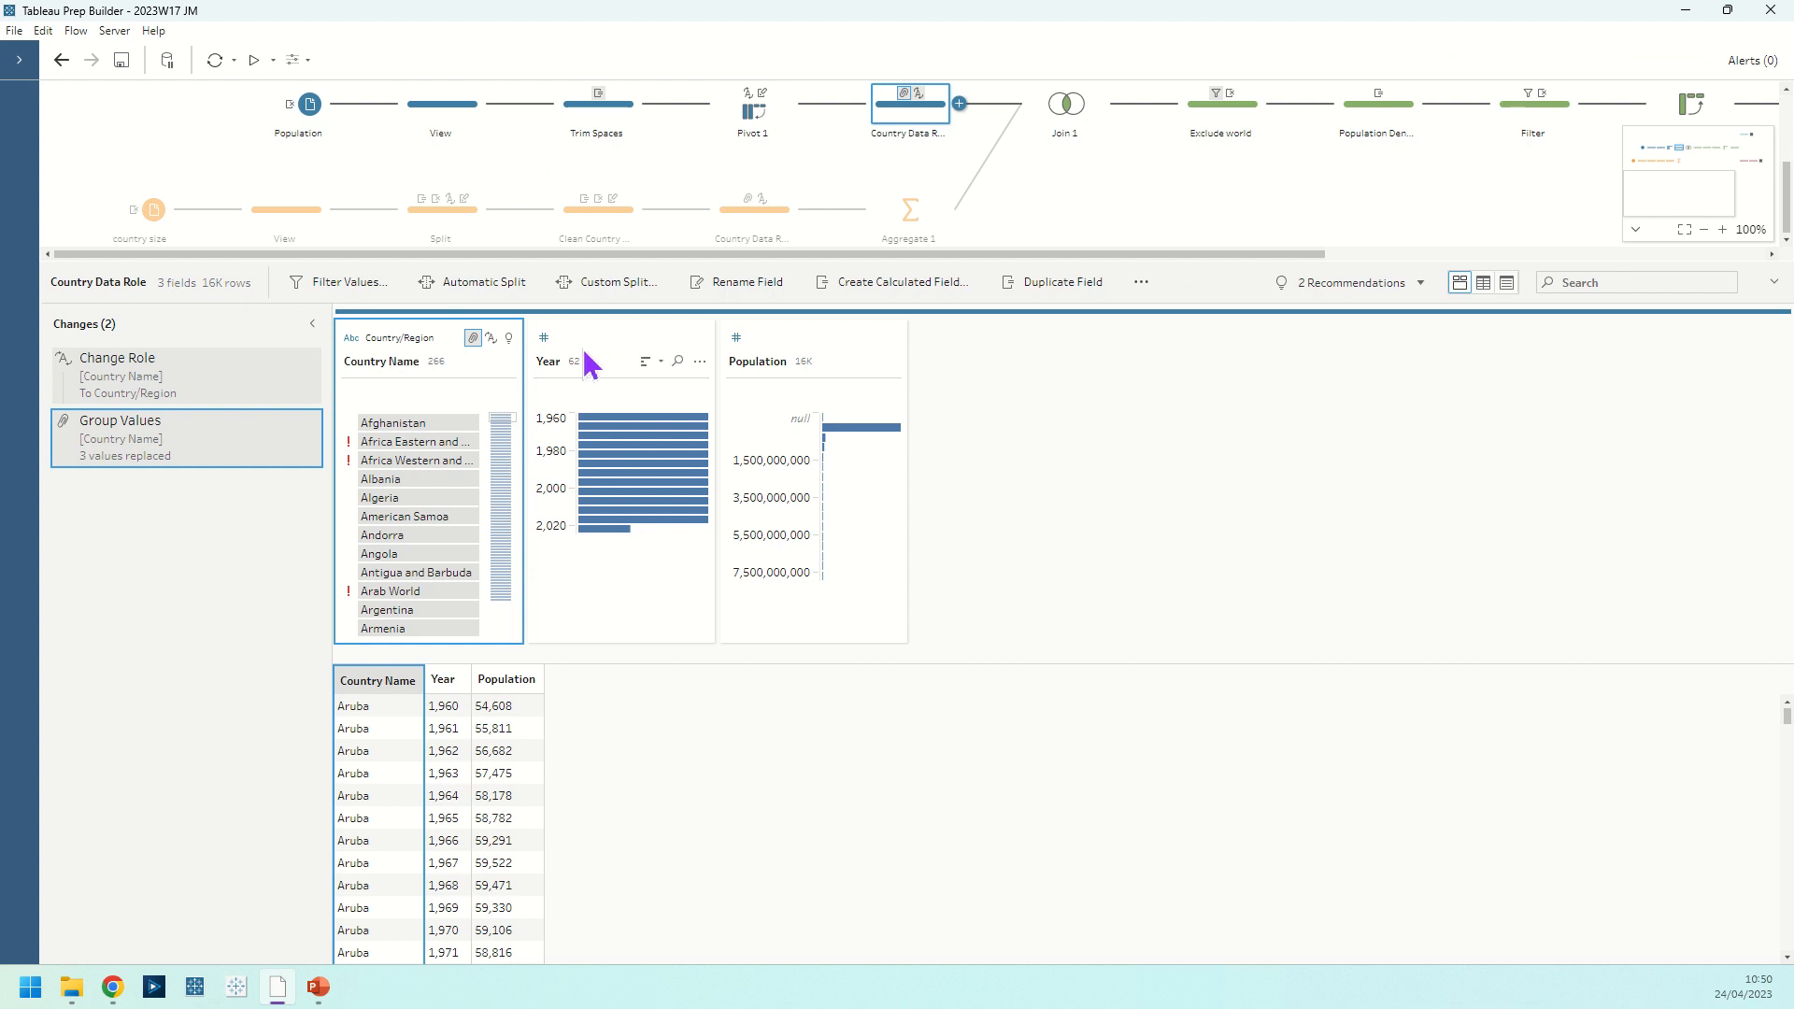
Review the country size input's selected fields and the Split Values options for Land in km2 (mi2) in its View step.
left_click(287, 227)
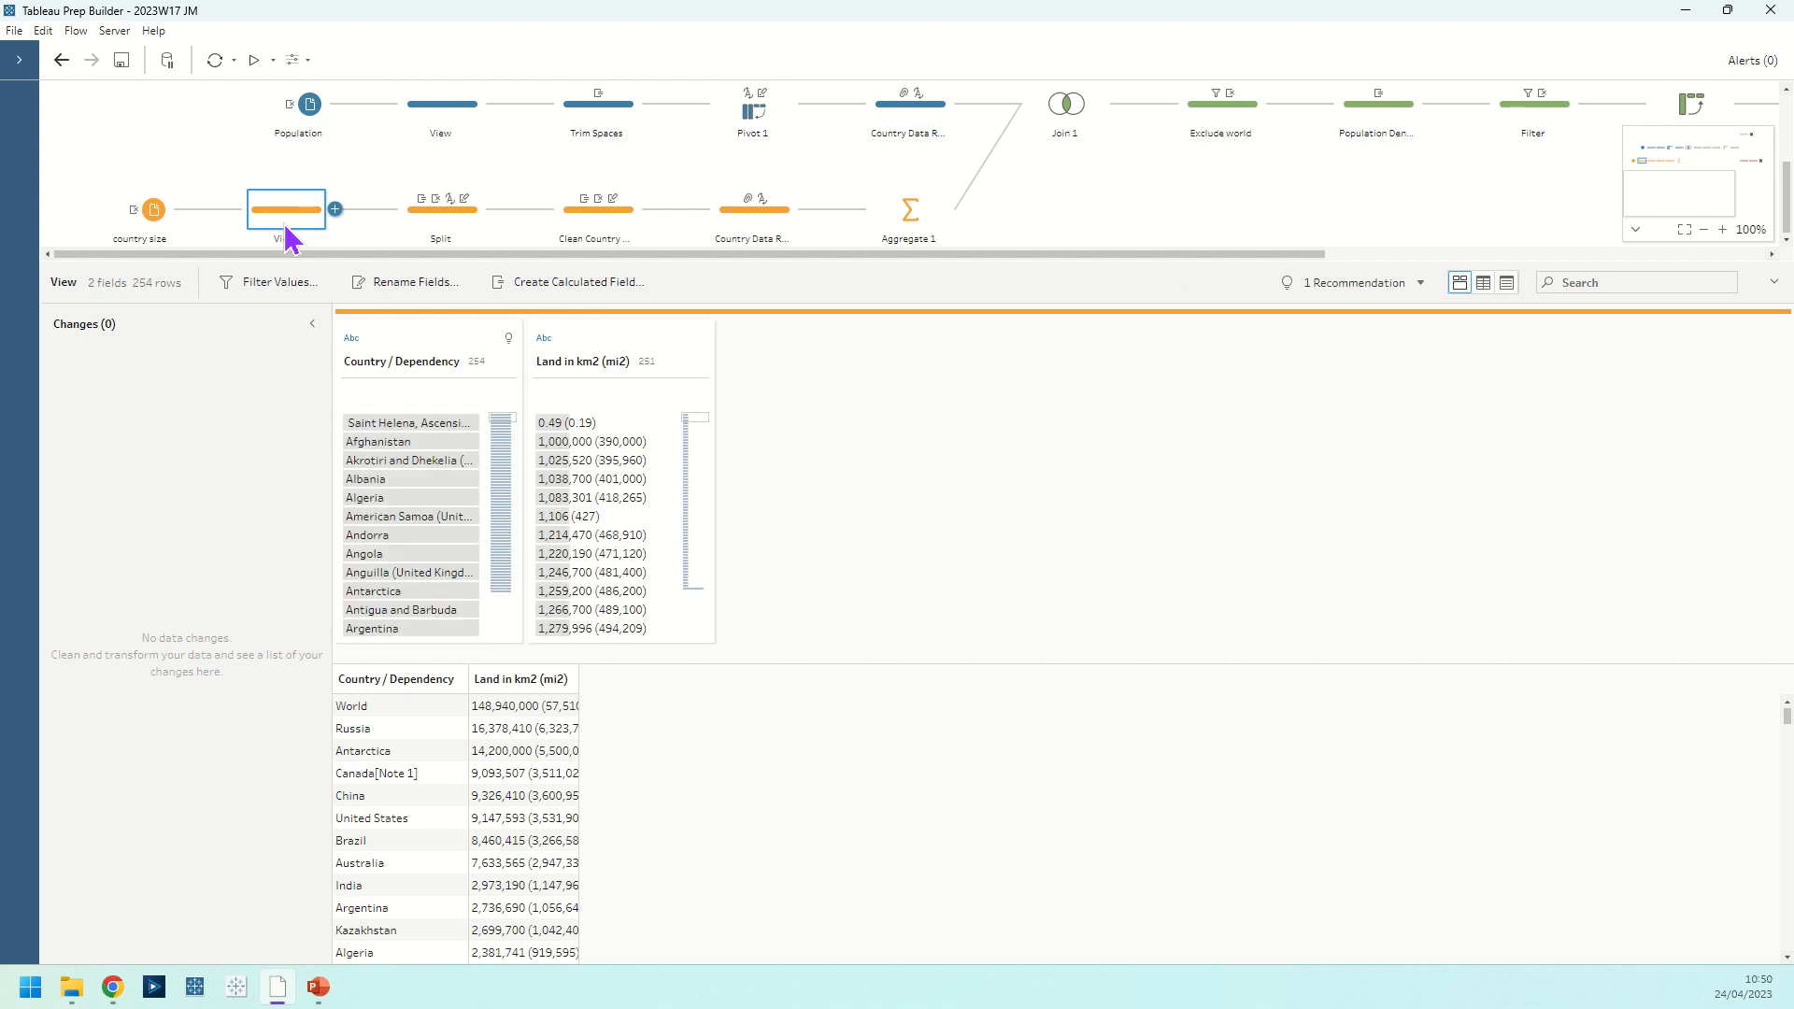
left_click(157, 222)
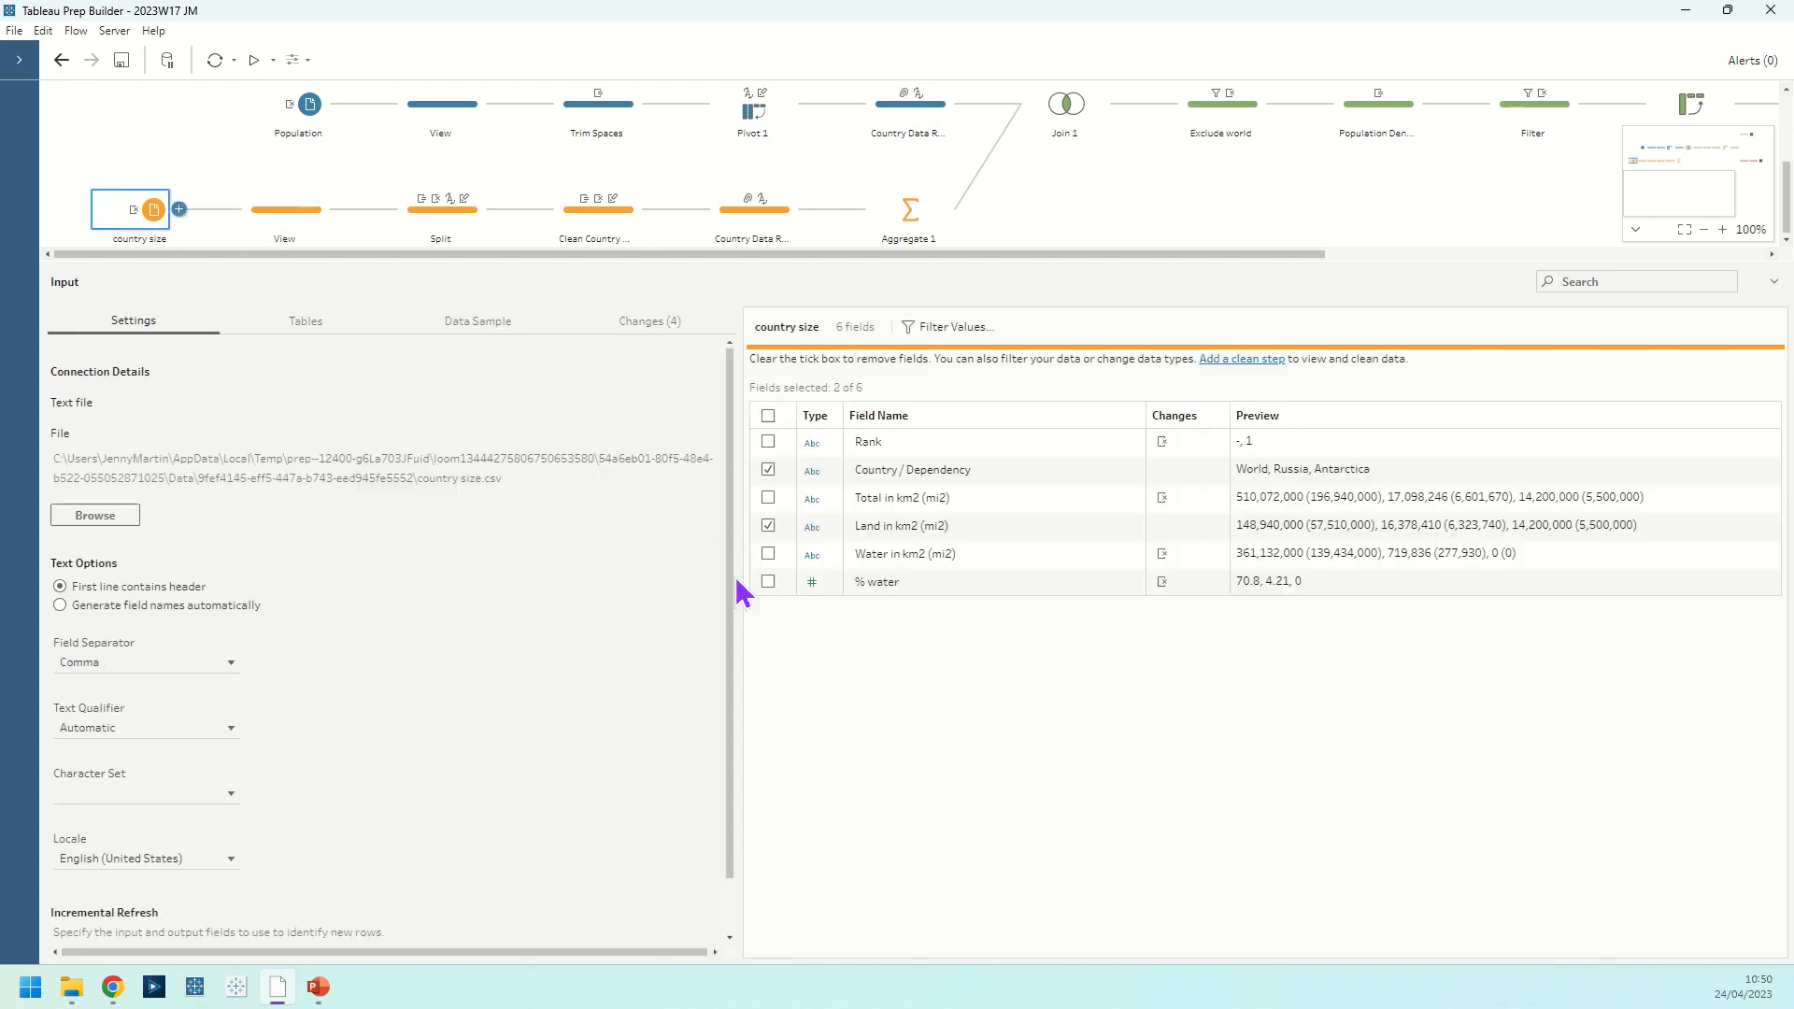
left_click(260, 228)
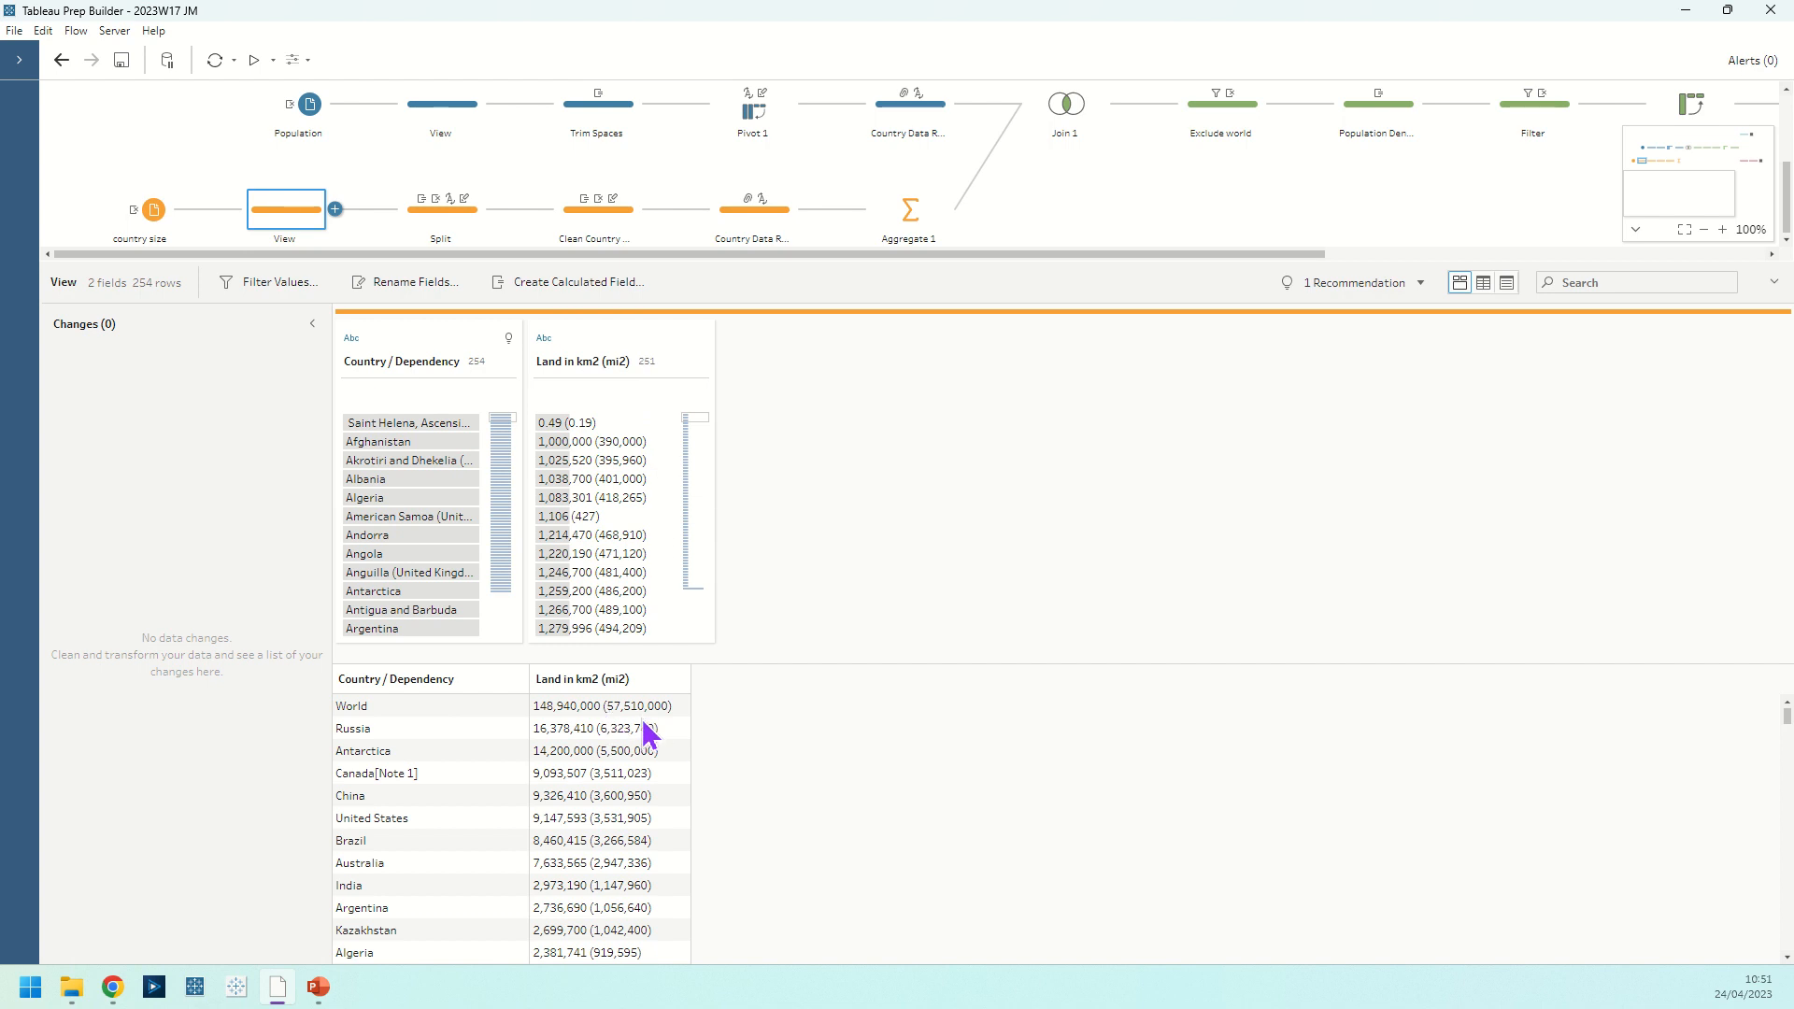
left_click(700, 363)
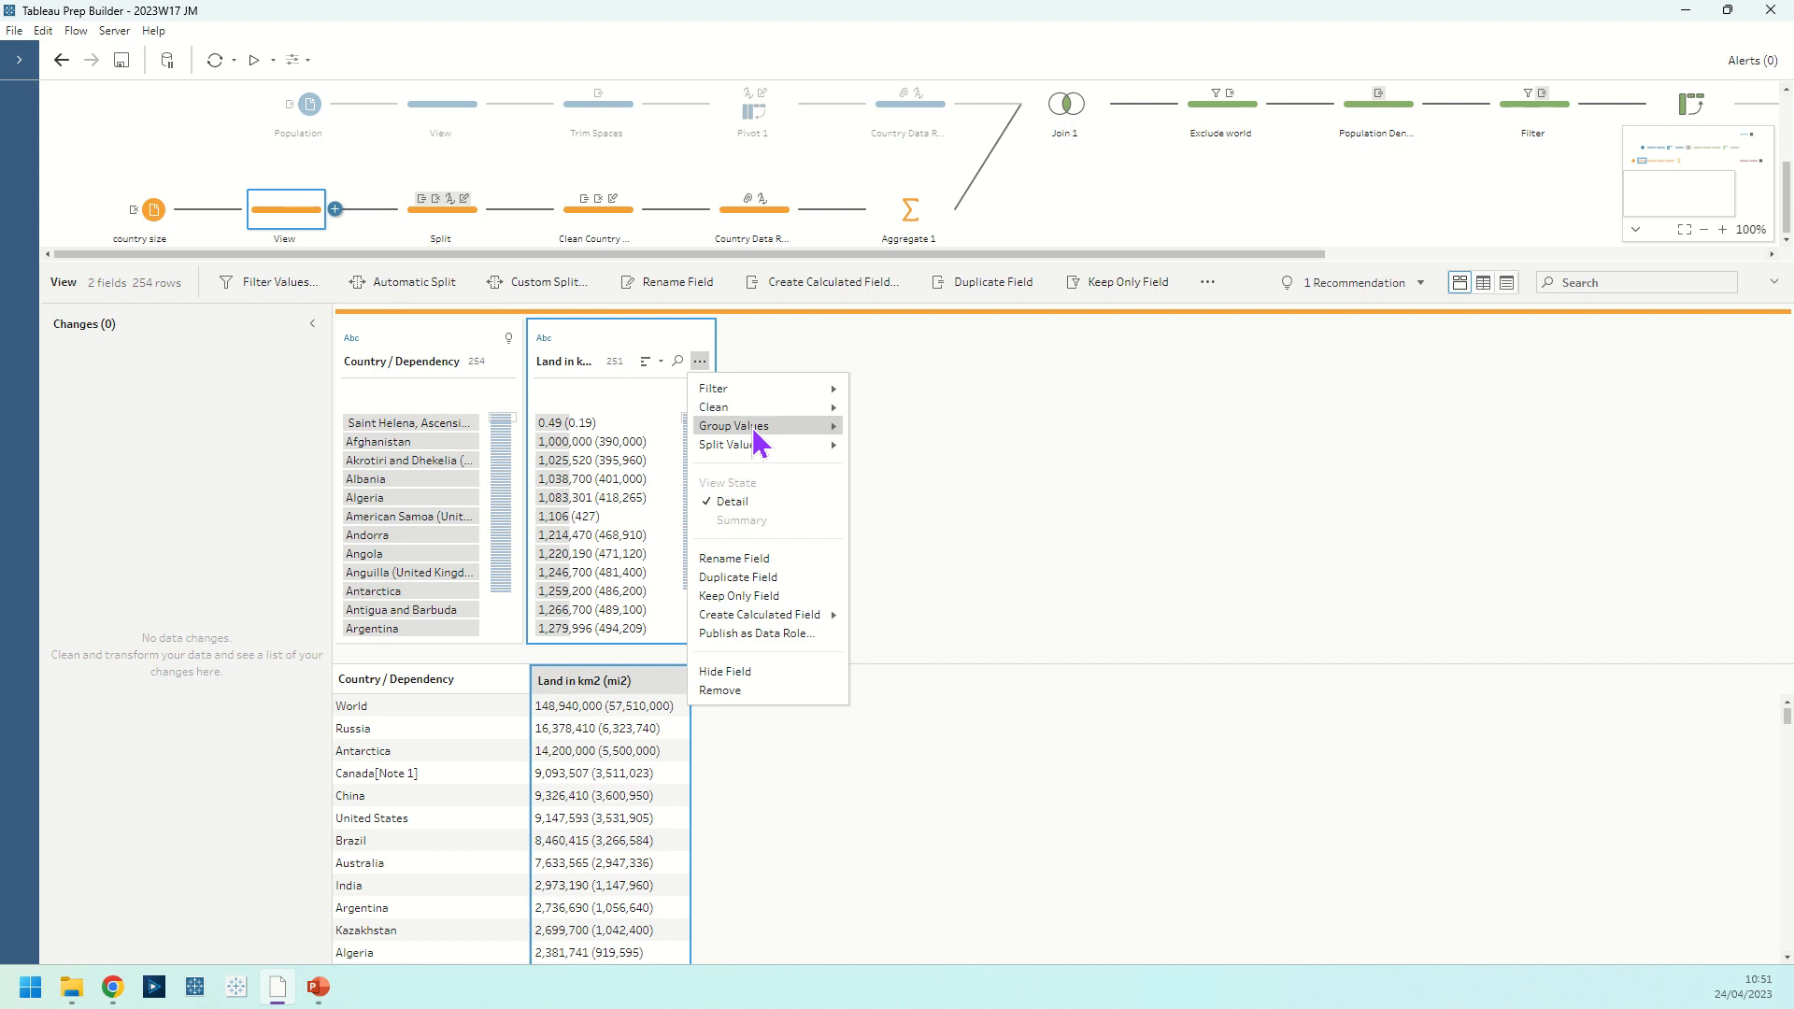
mouse_move(765, 452)
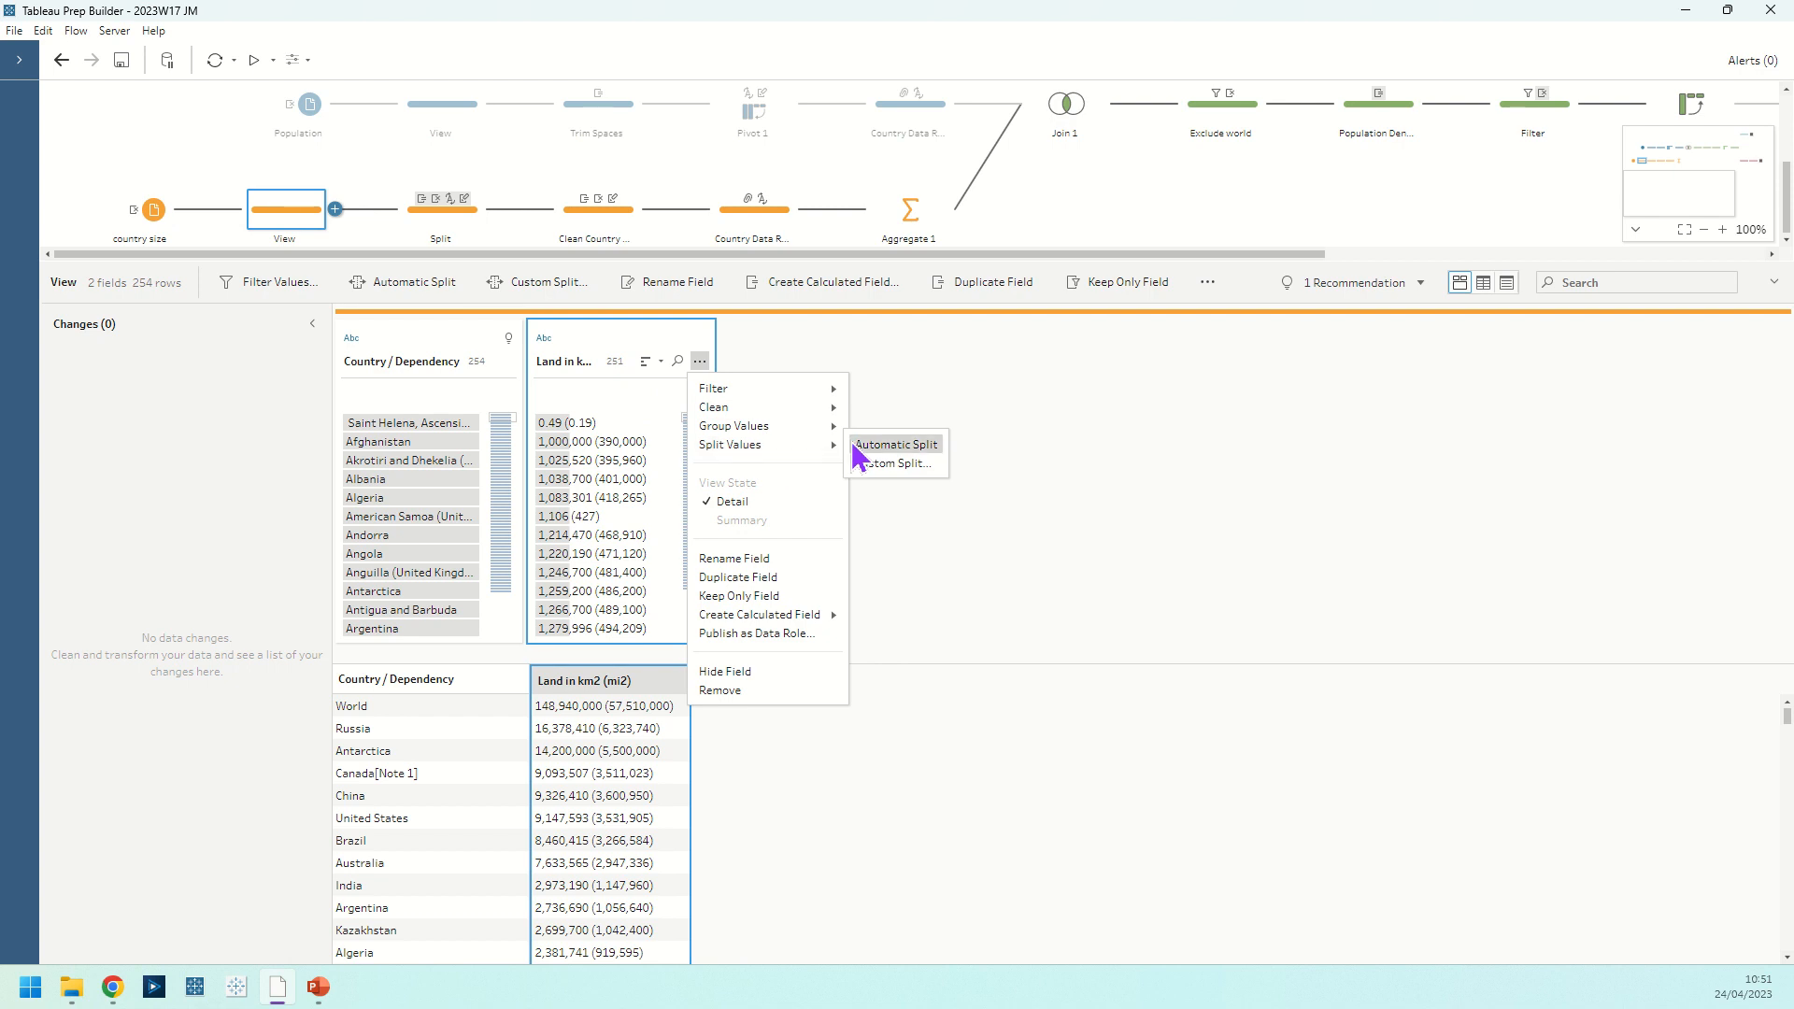
Walk through the Split step's changes, examining the second split calculation, the renaming to Land in km2 and the change to decimal number.
left_click(457, 215)
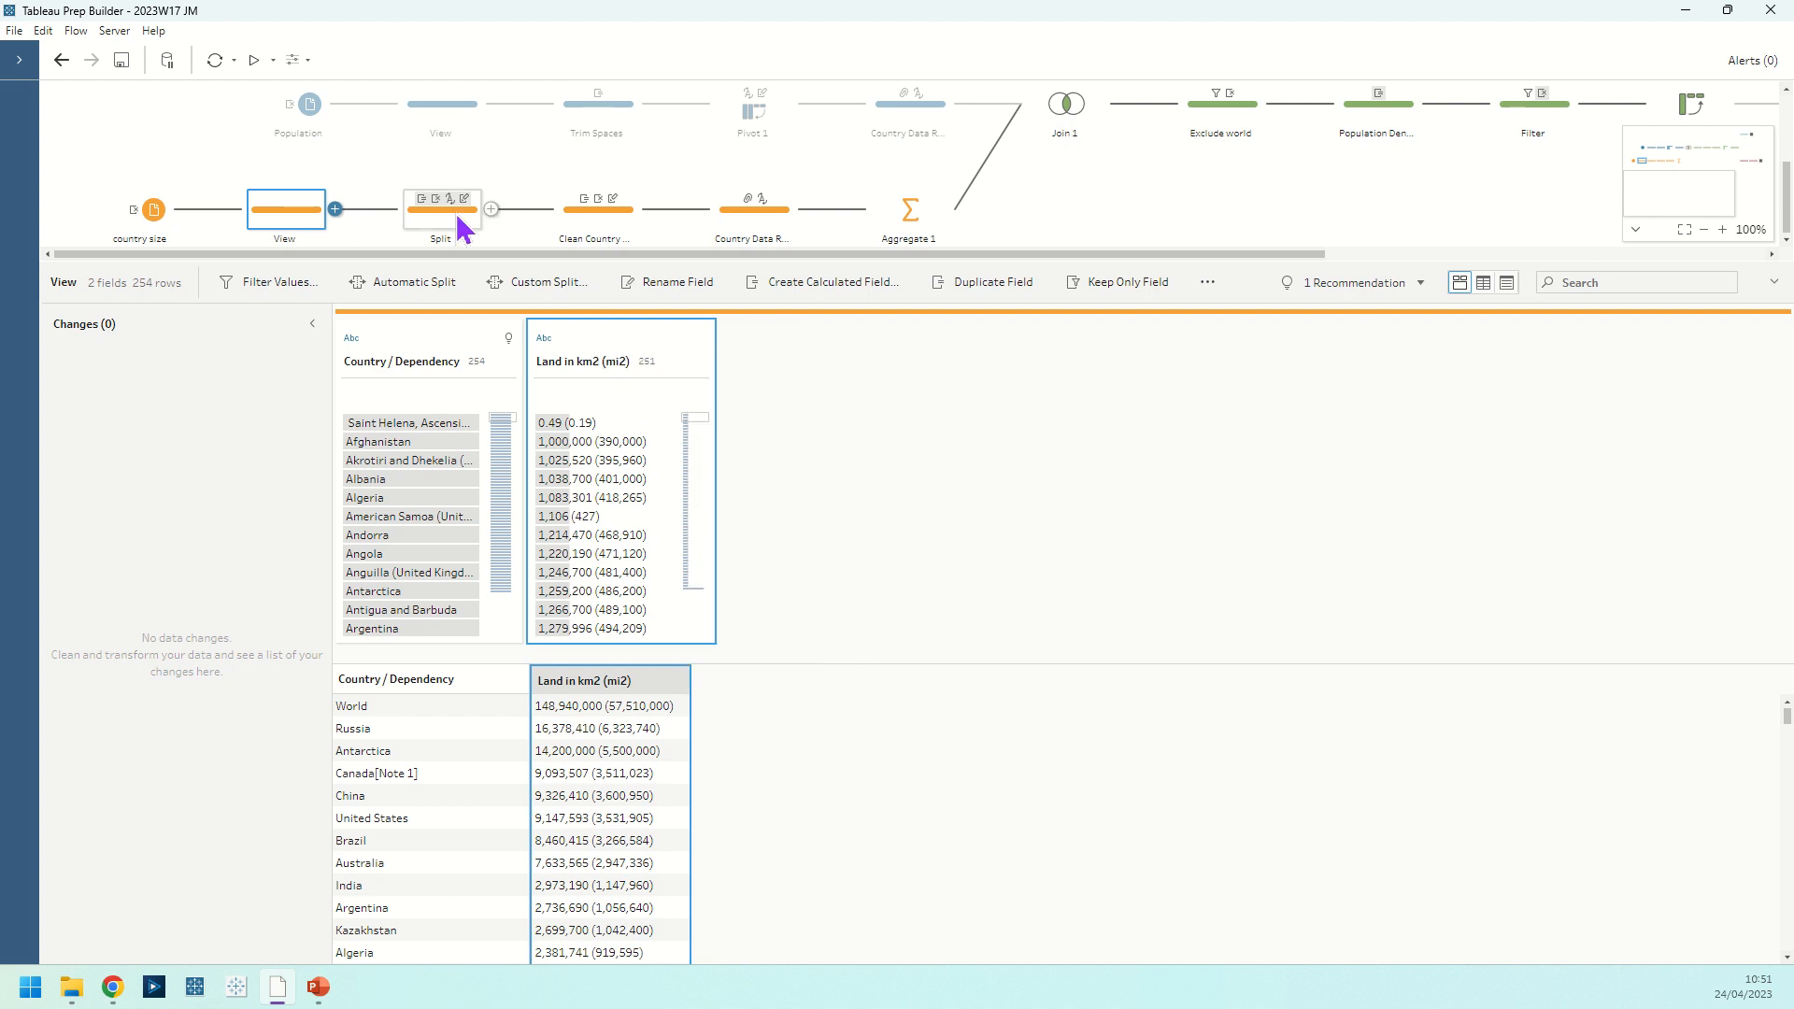
left_click(457, 224)
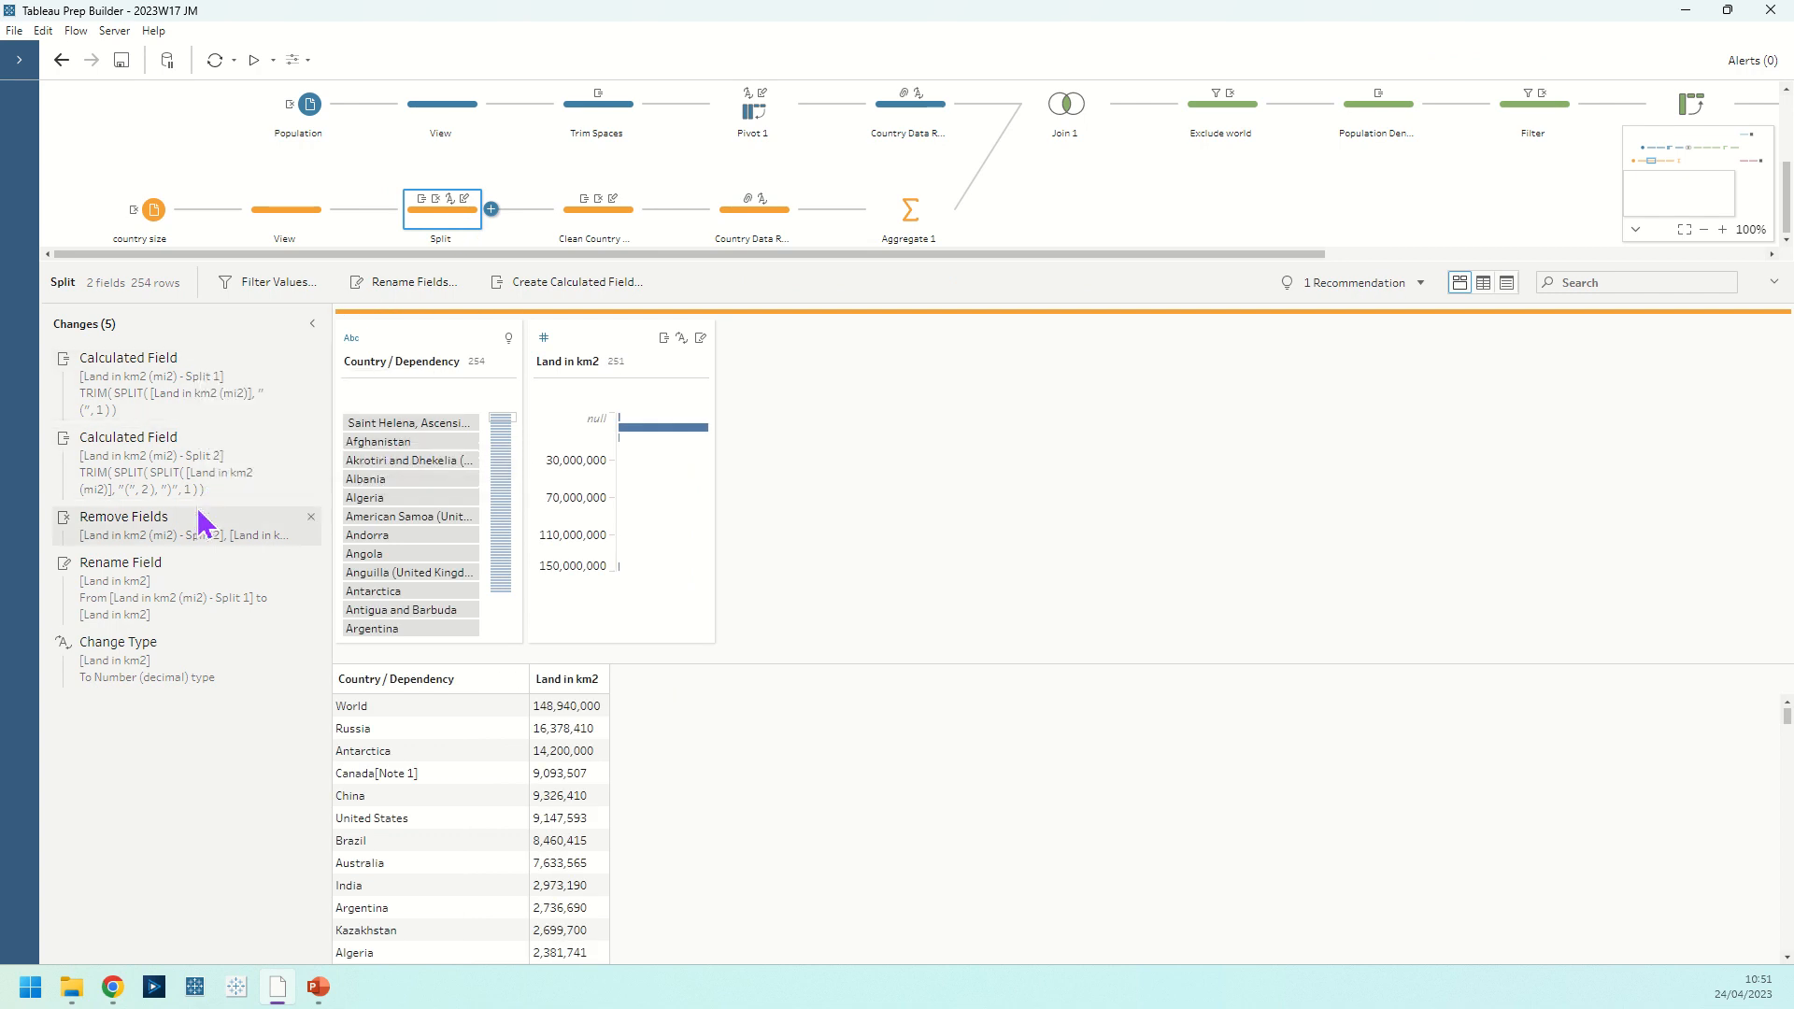
left_click(194, 477)
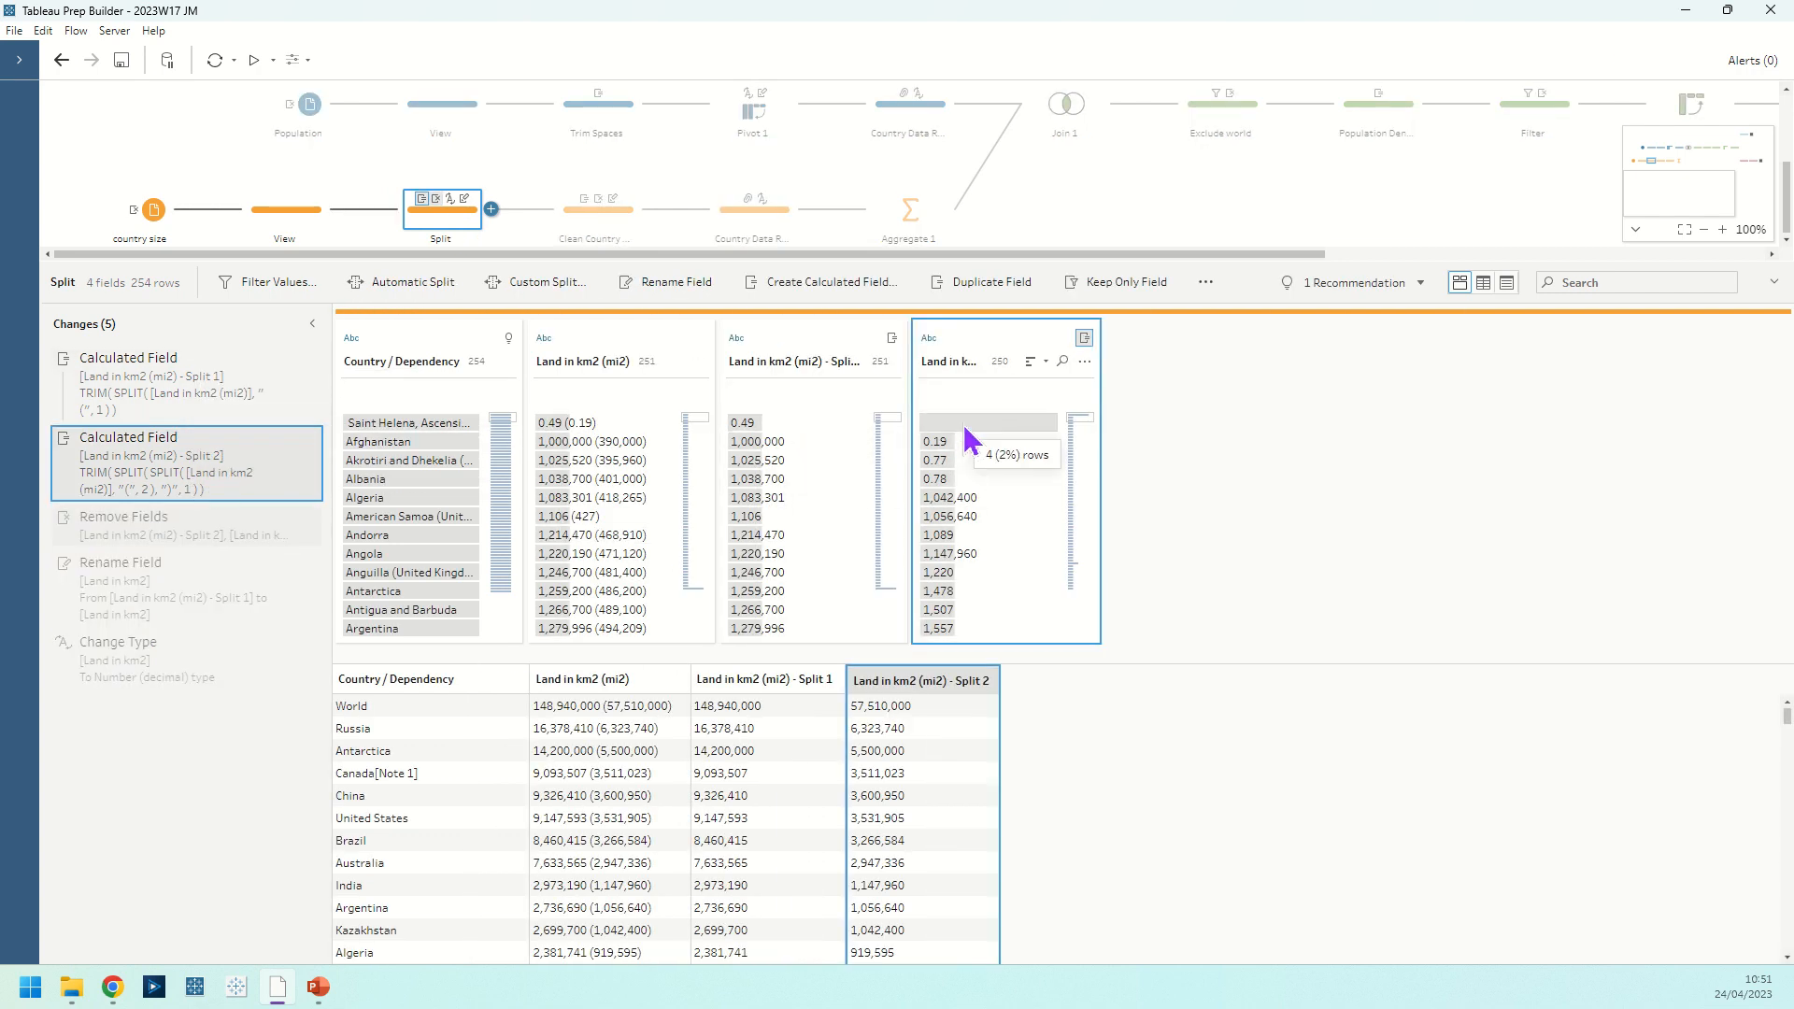
left_click(792, 428)
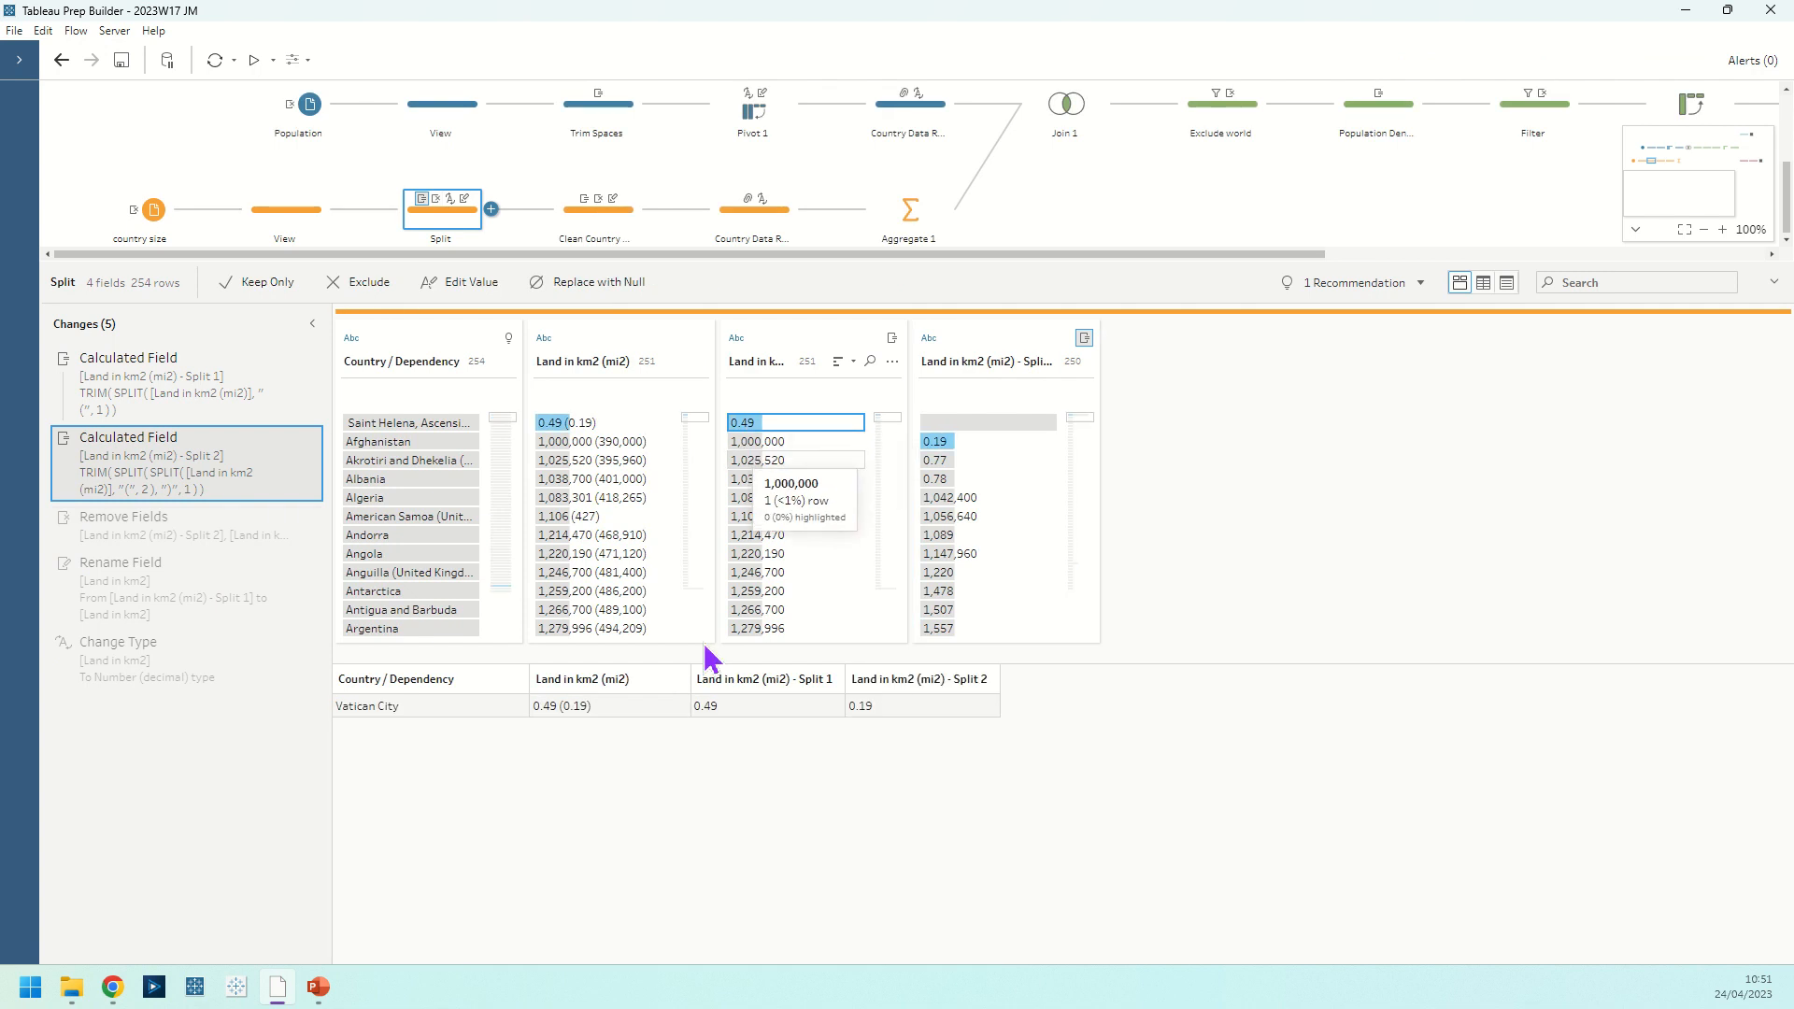
left_click(779, 428)
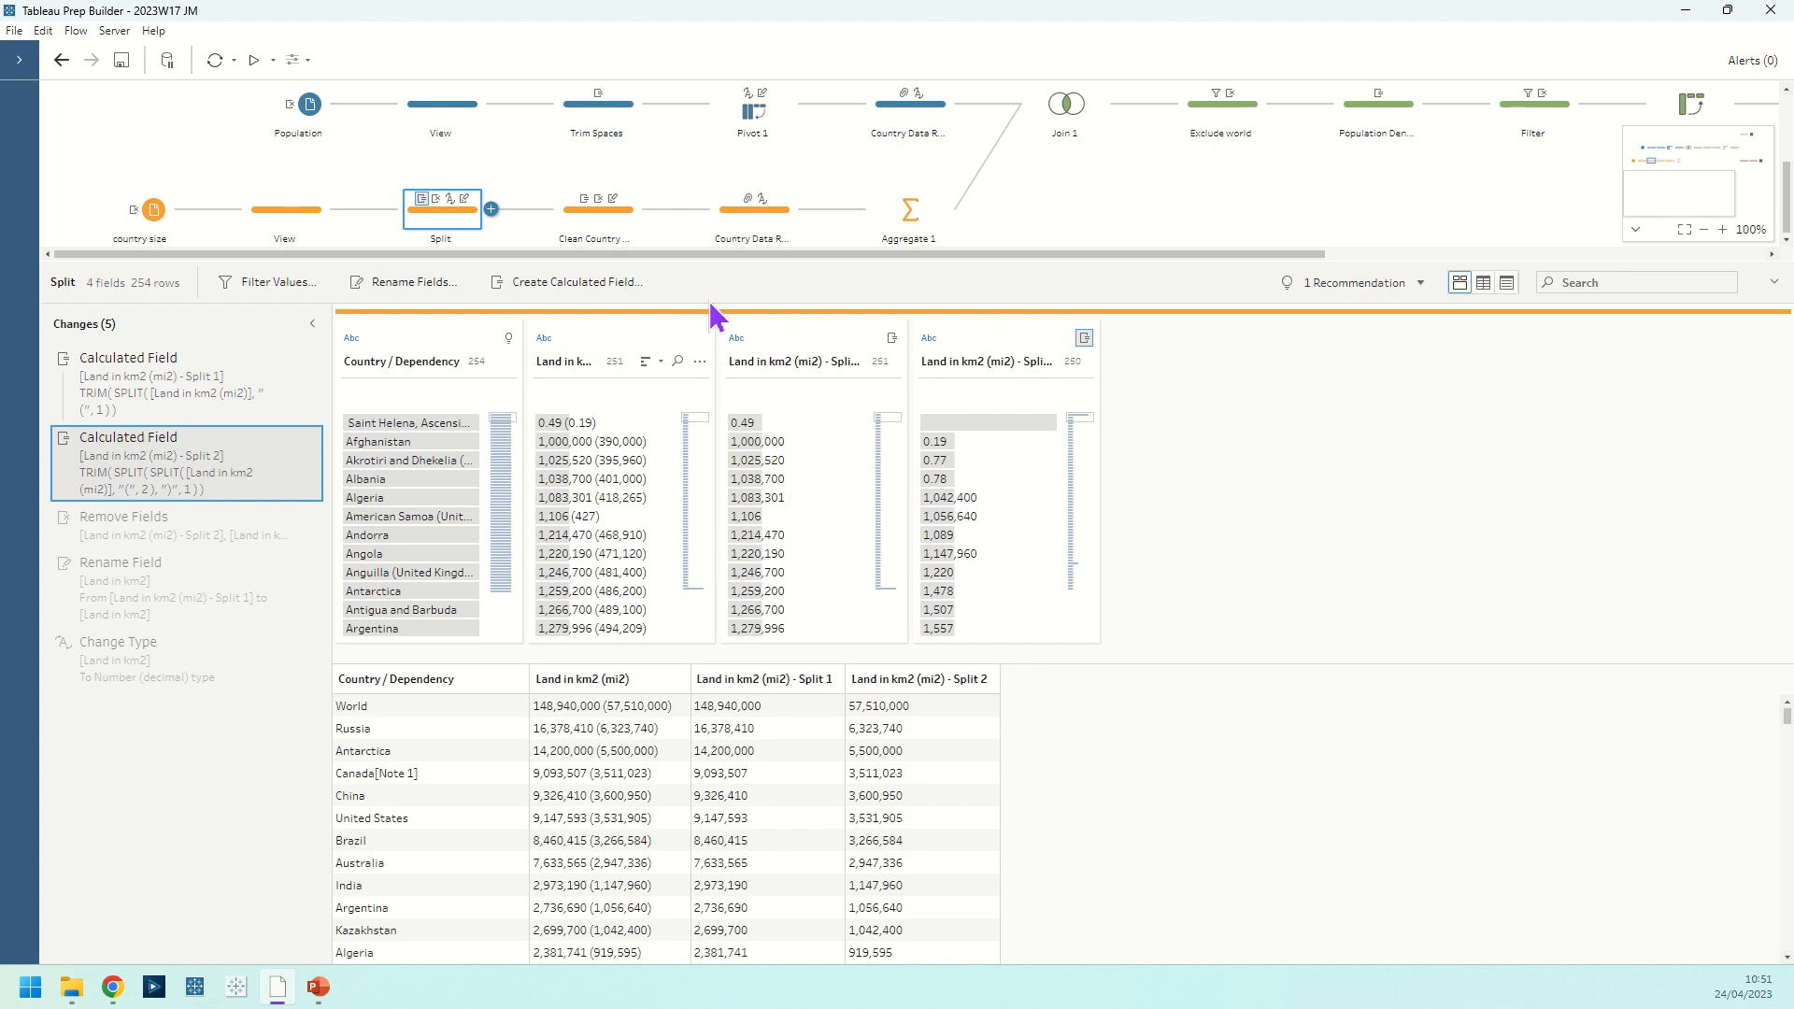
left_click(160, 609)
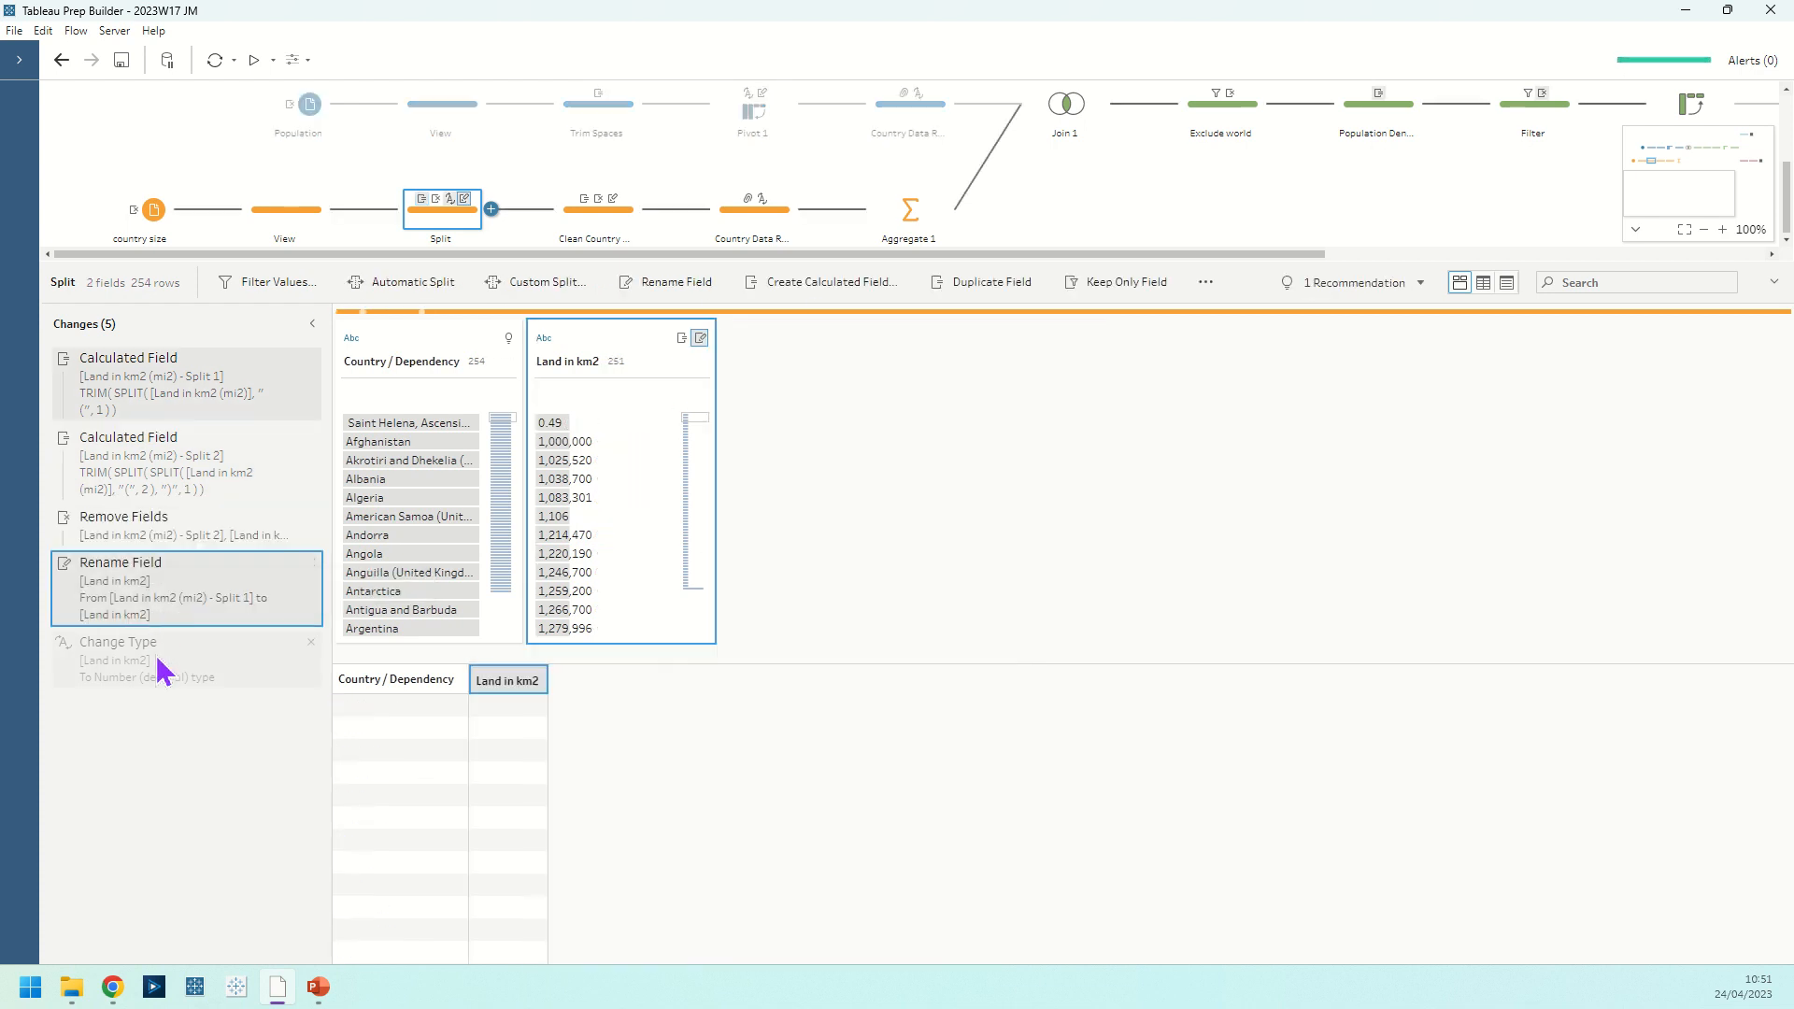
left_click(163, 680)
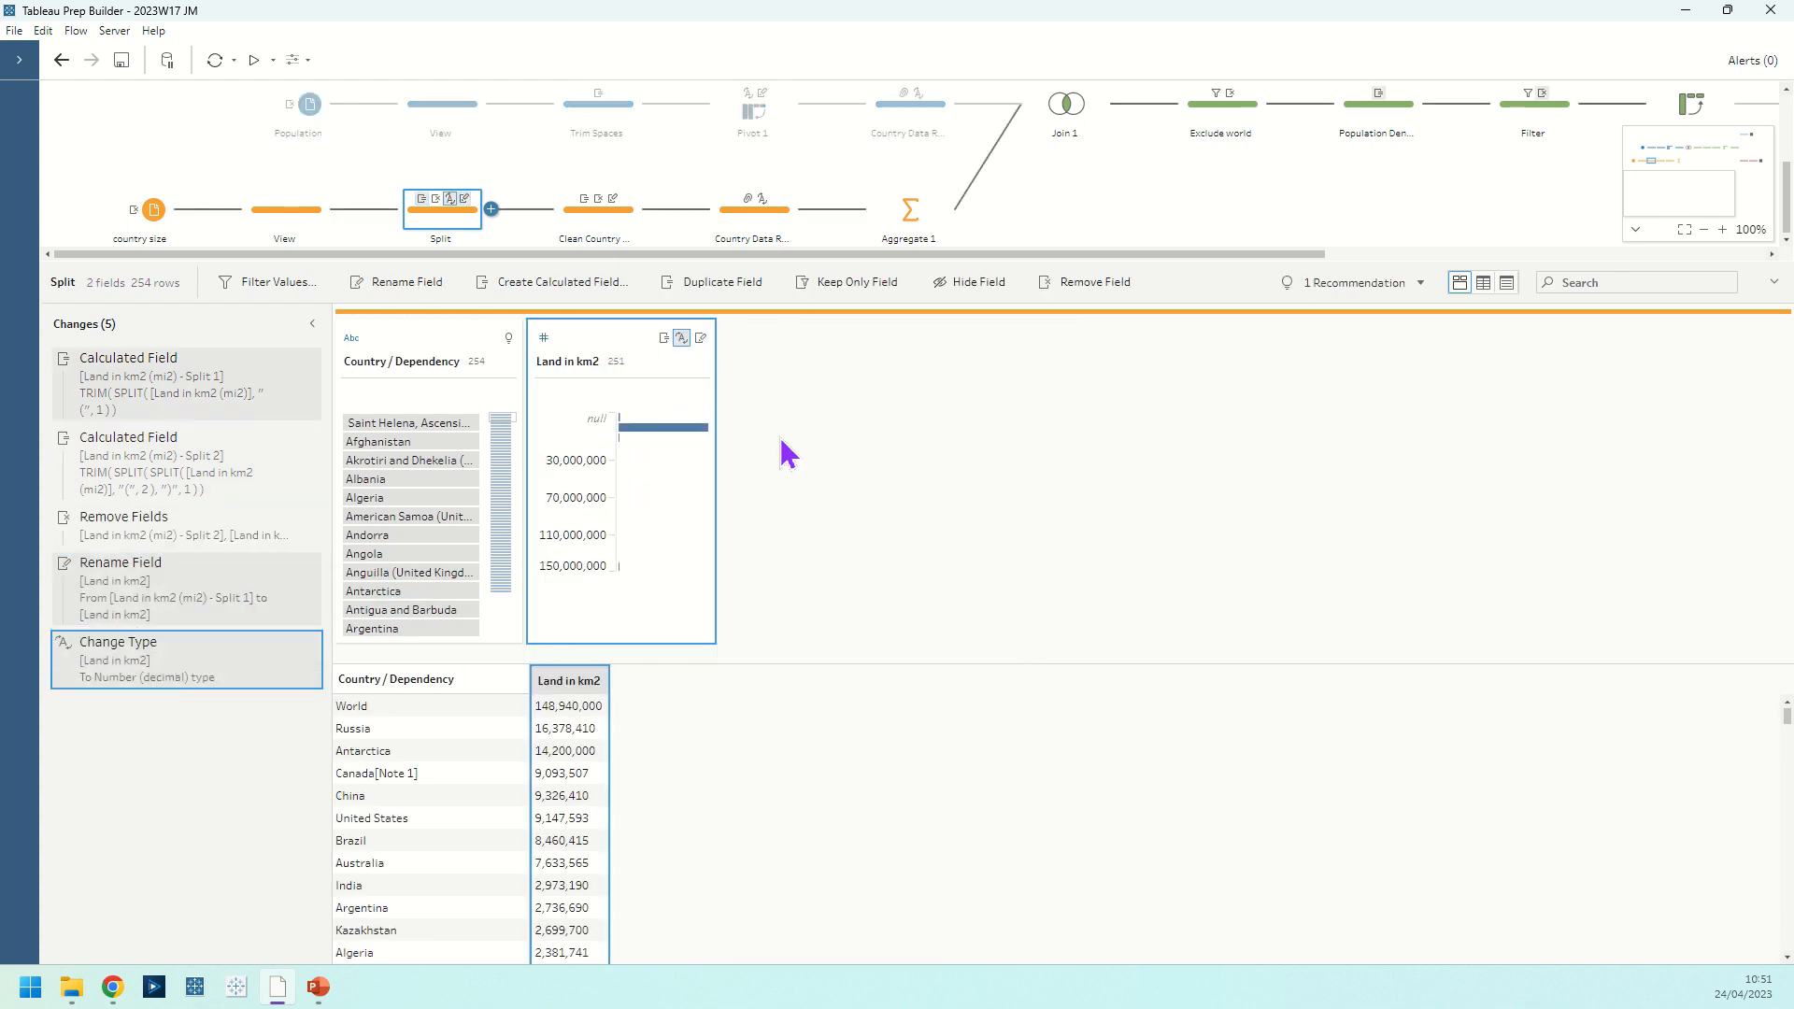
Examine the countries with null Land in km2 values, and isolate the Akrotiri and Dhekelia row.
left_click(667, 420)
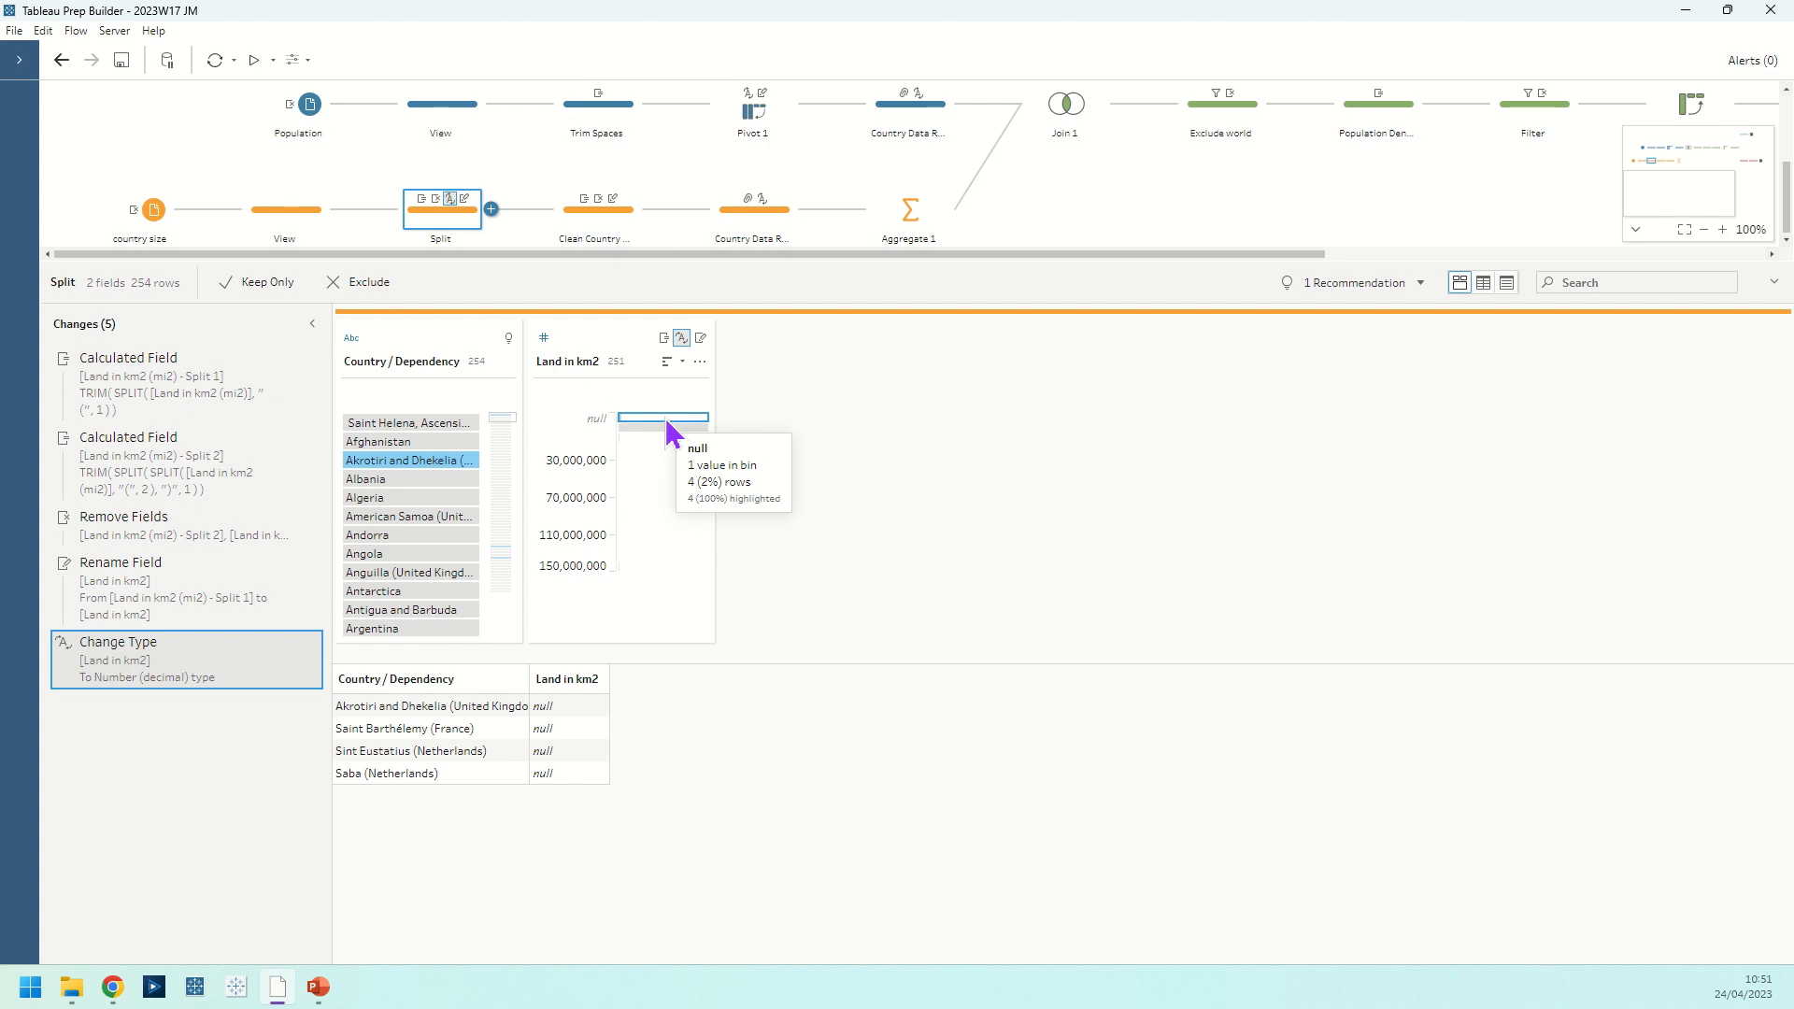
left_click(667, 422)
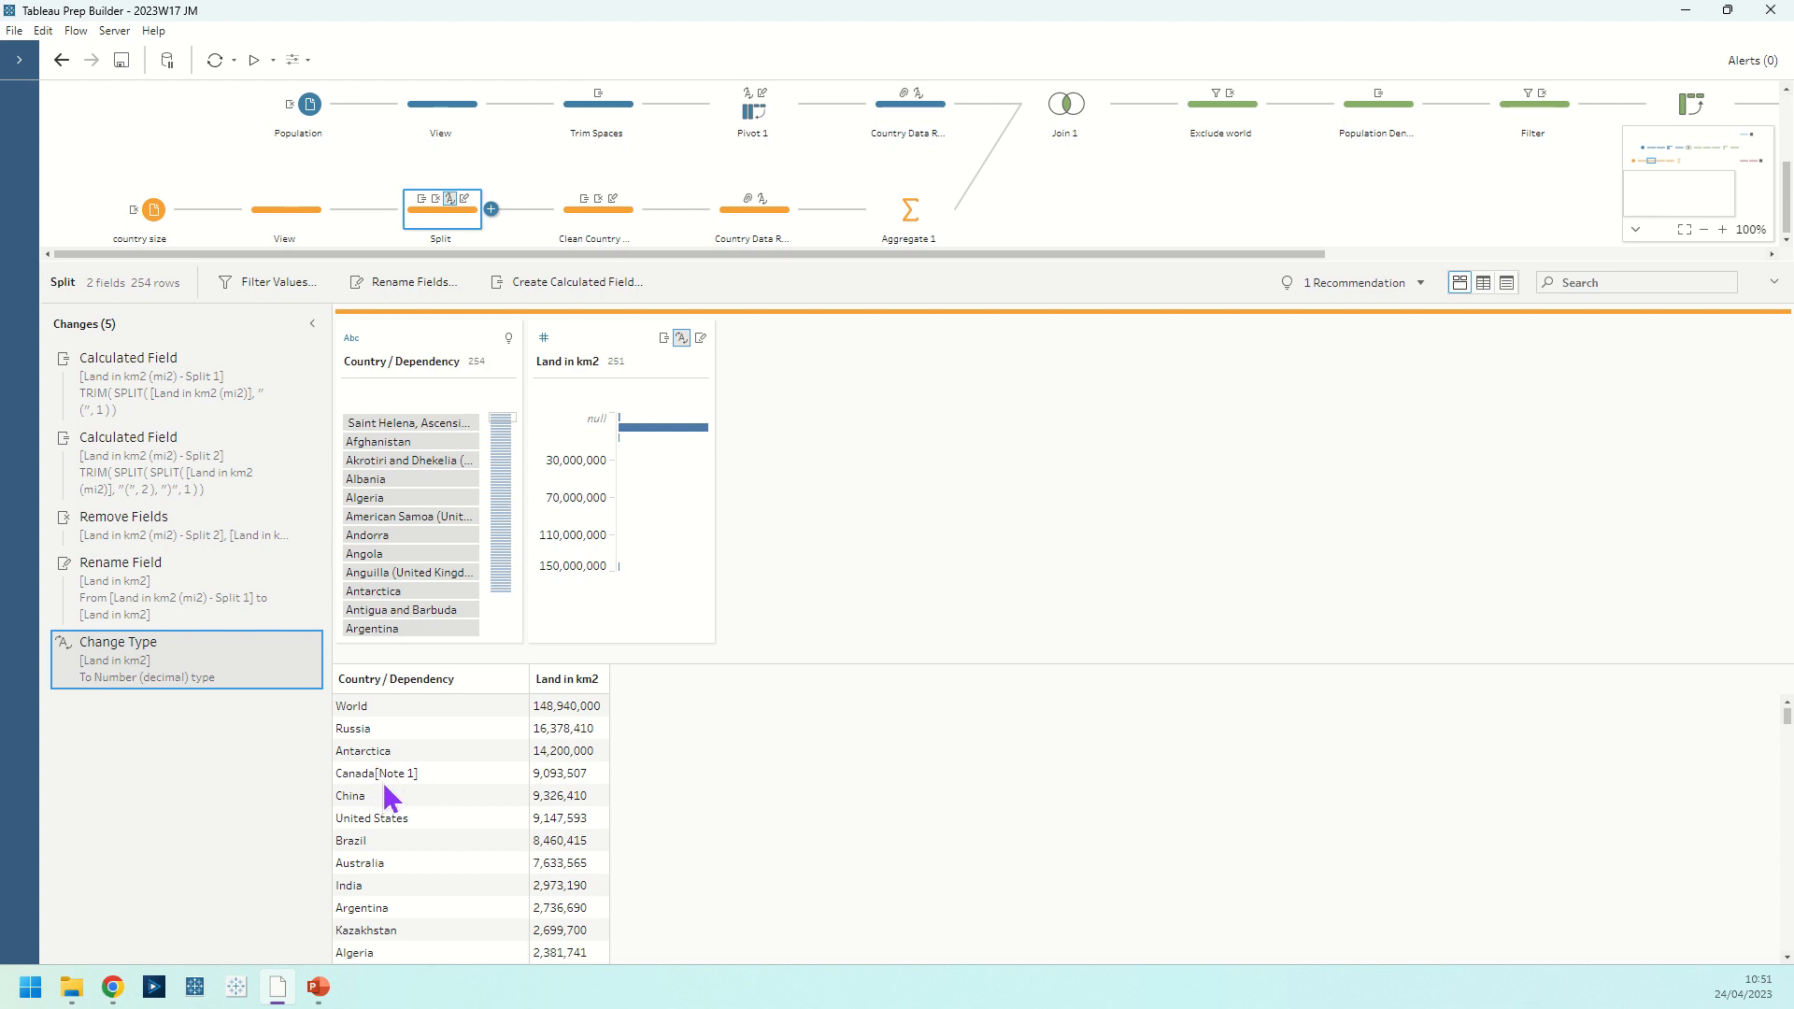
left_click(417, 464)
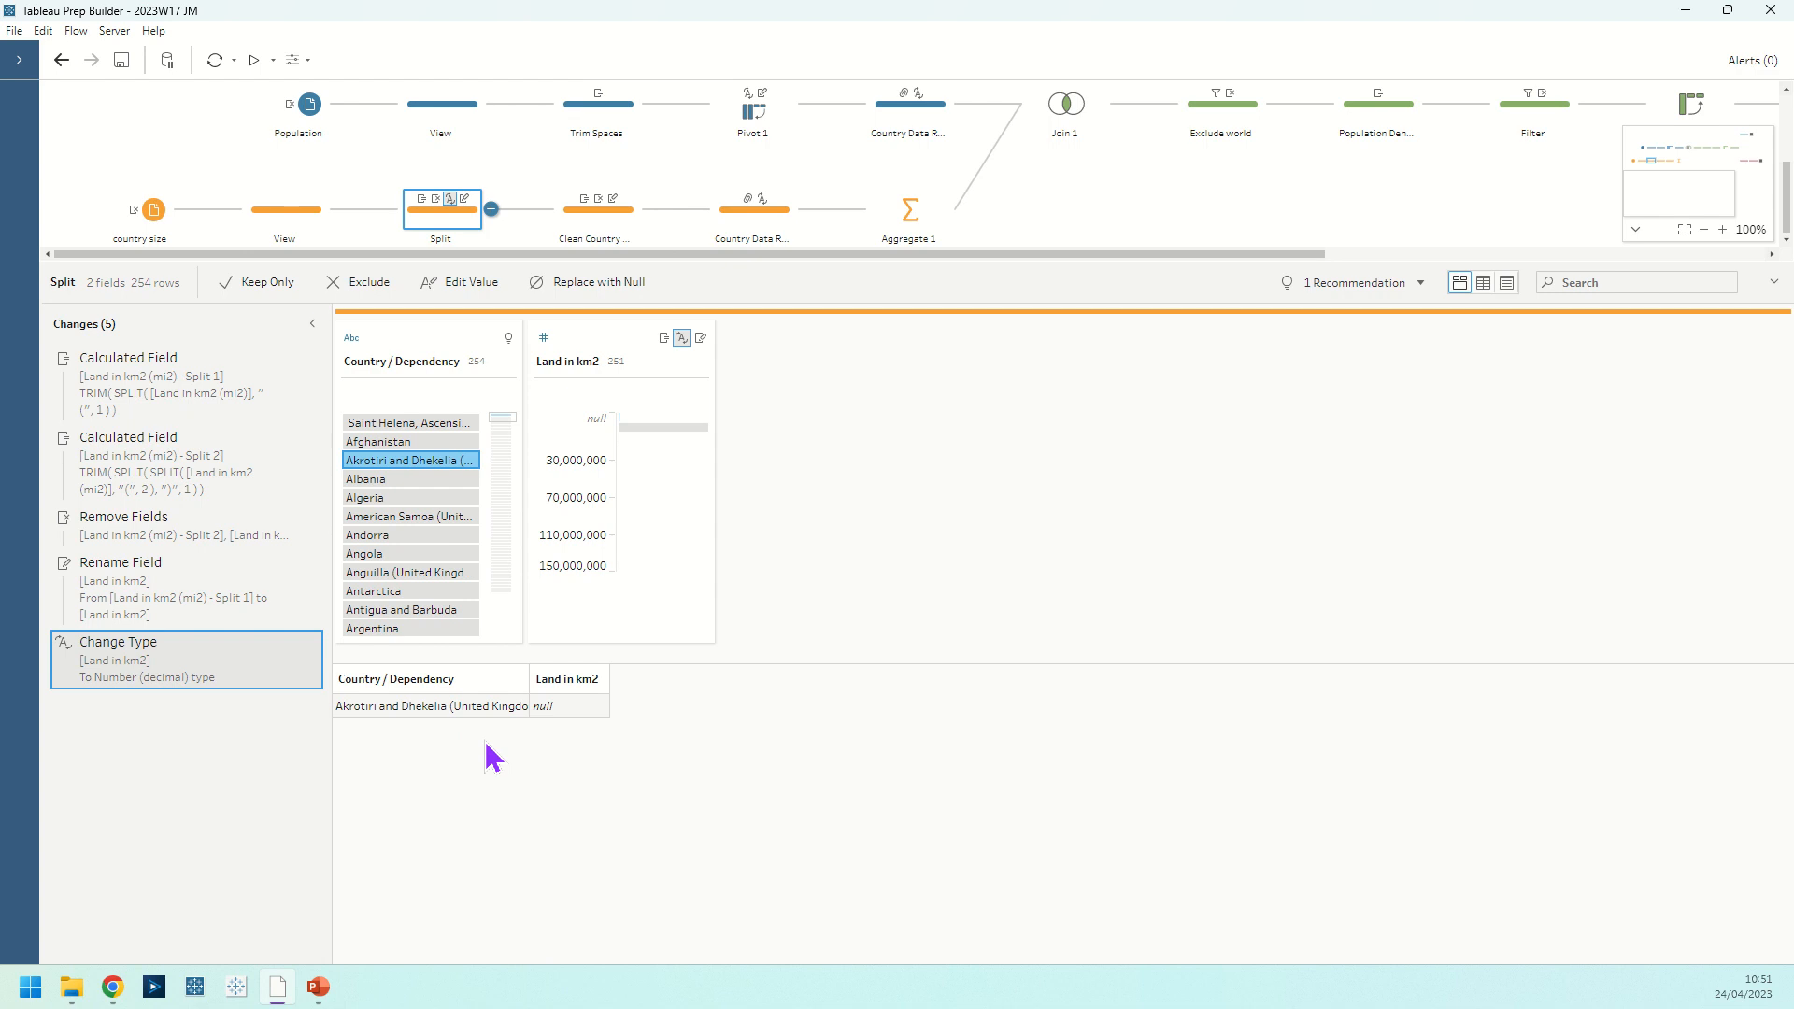
Inspect the Clean Country Name step's two split calculations and look through the cleaned country values.
left_click(601, 226)
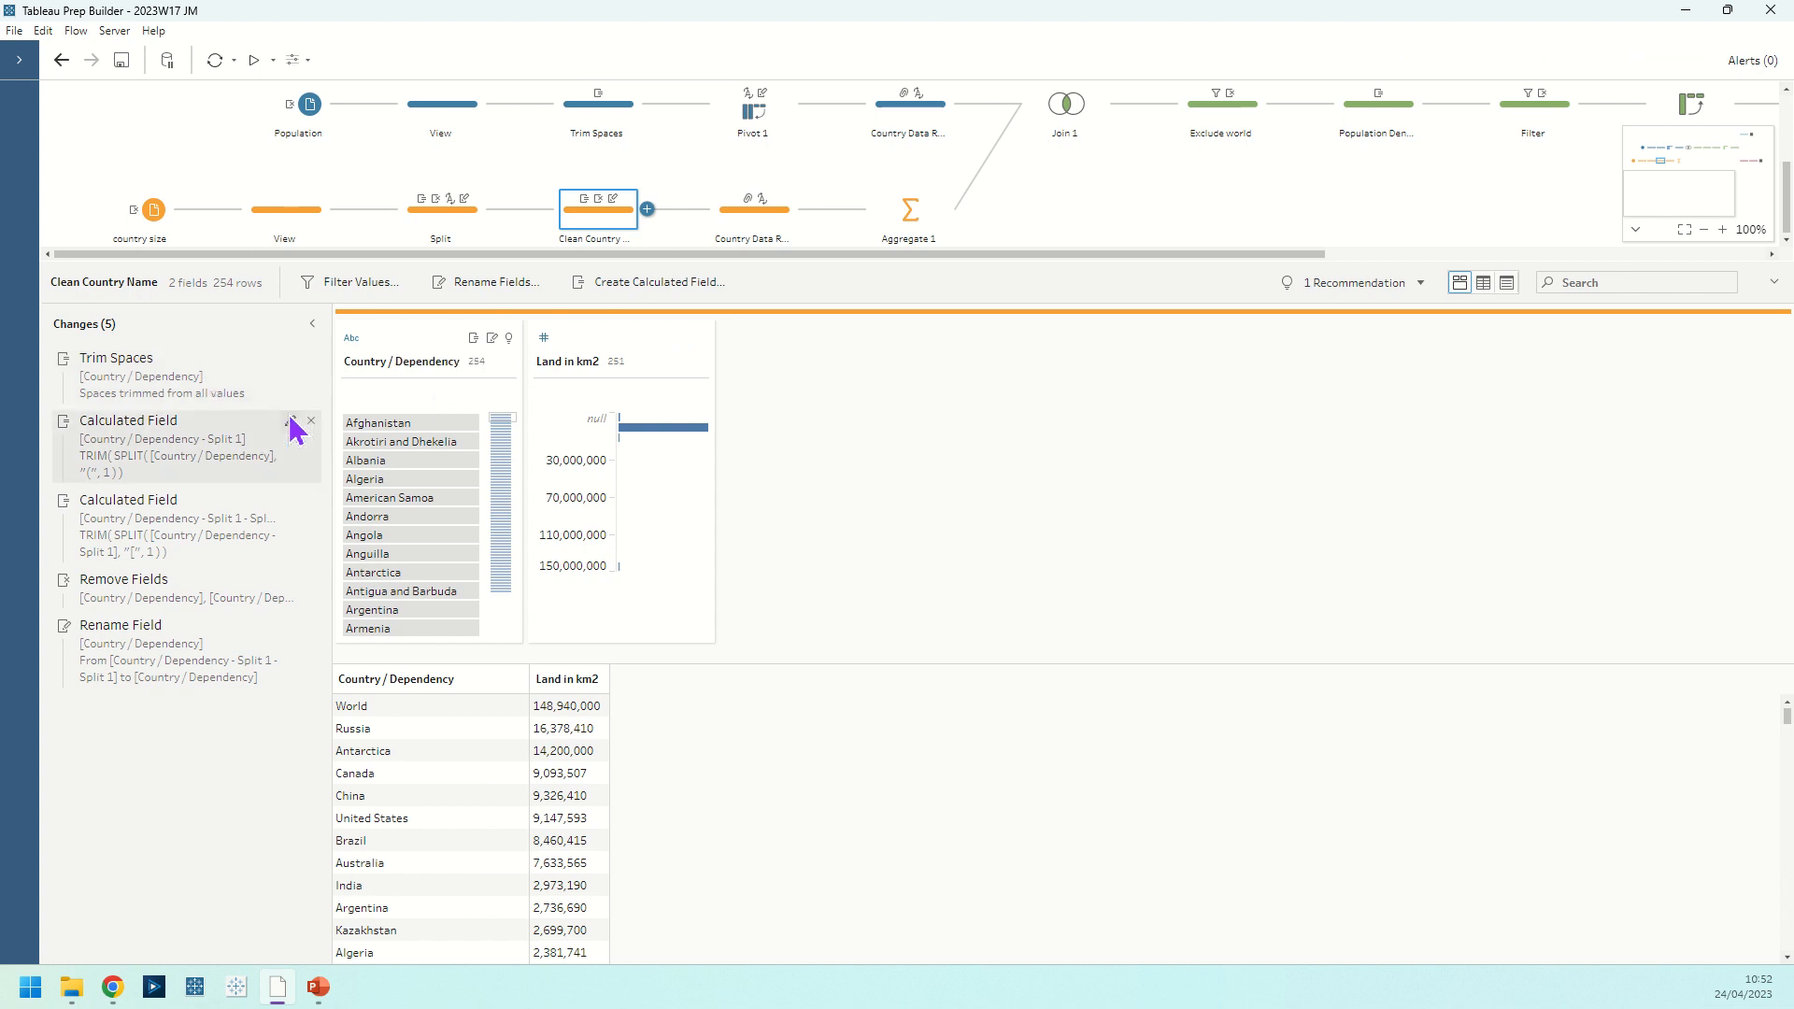
left_click(291, 422)
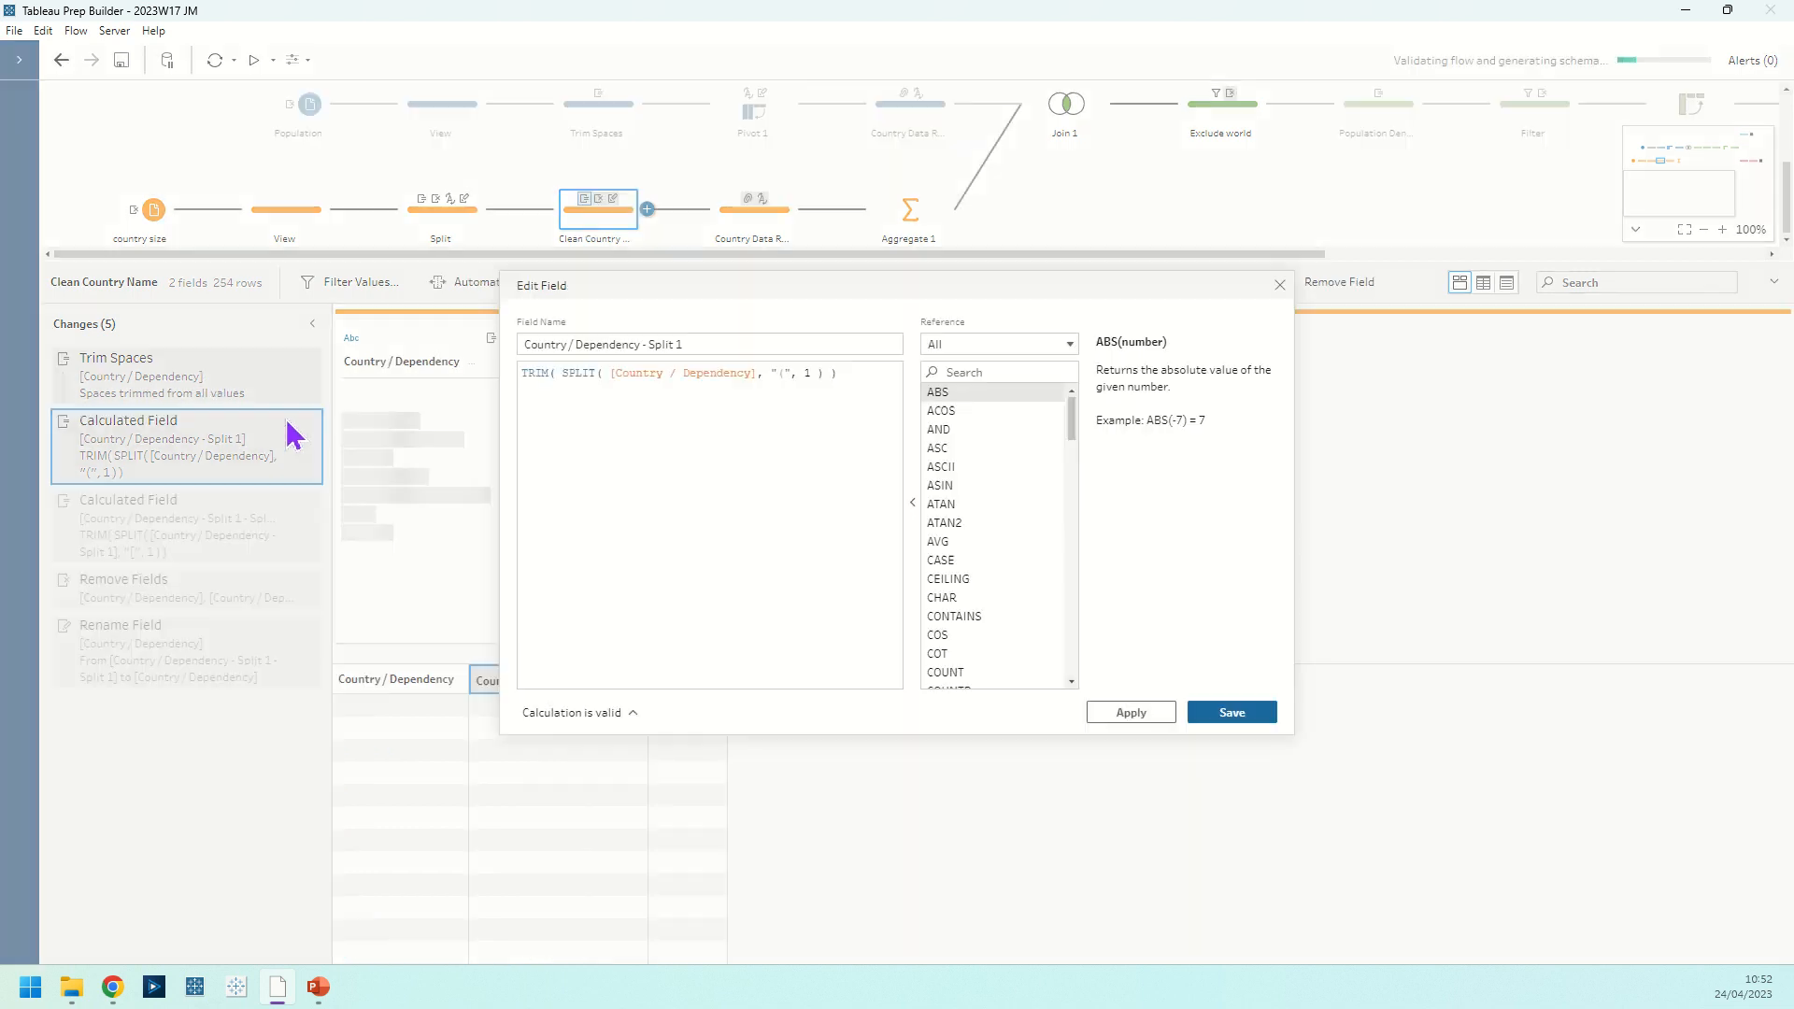
left_click(1279, 287)
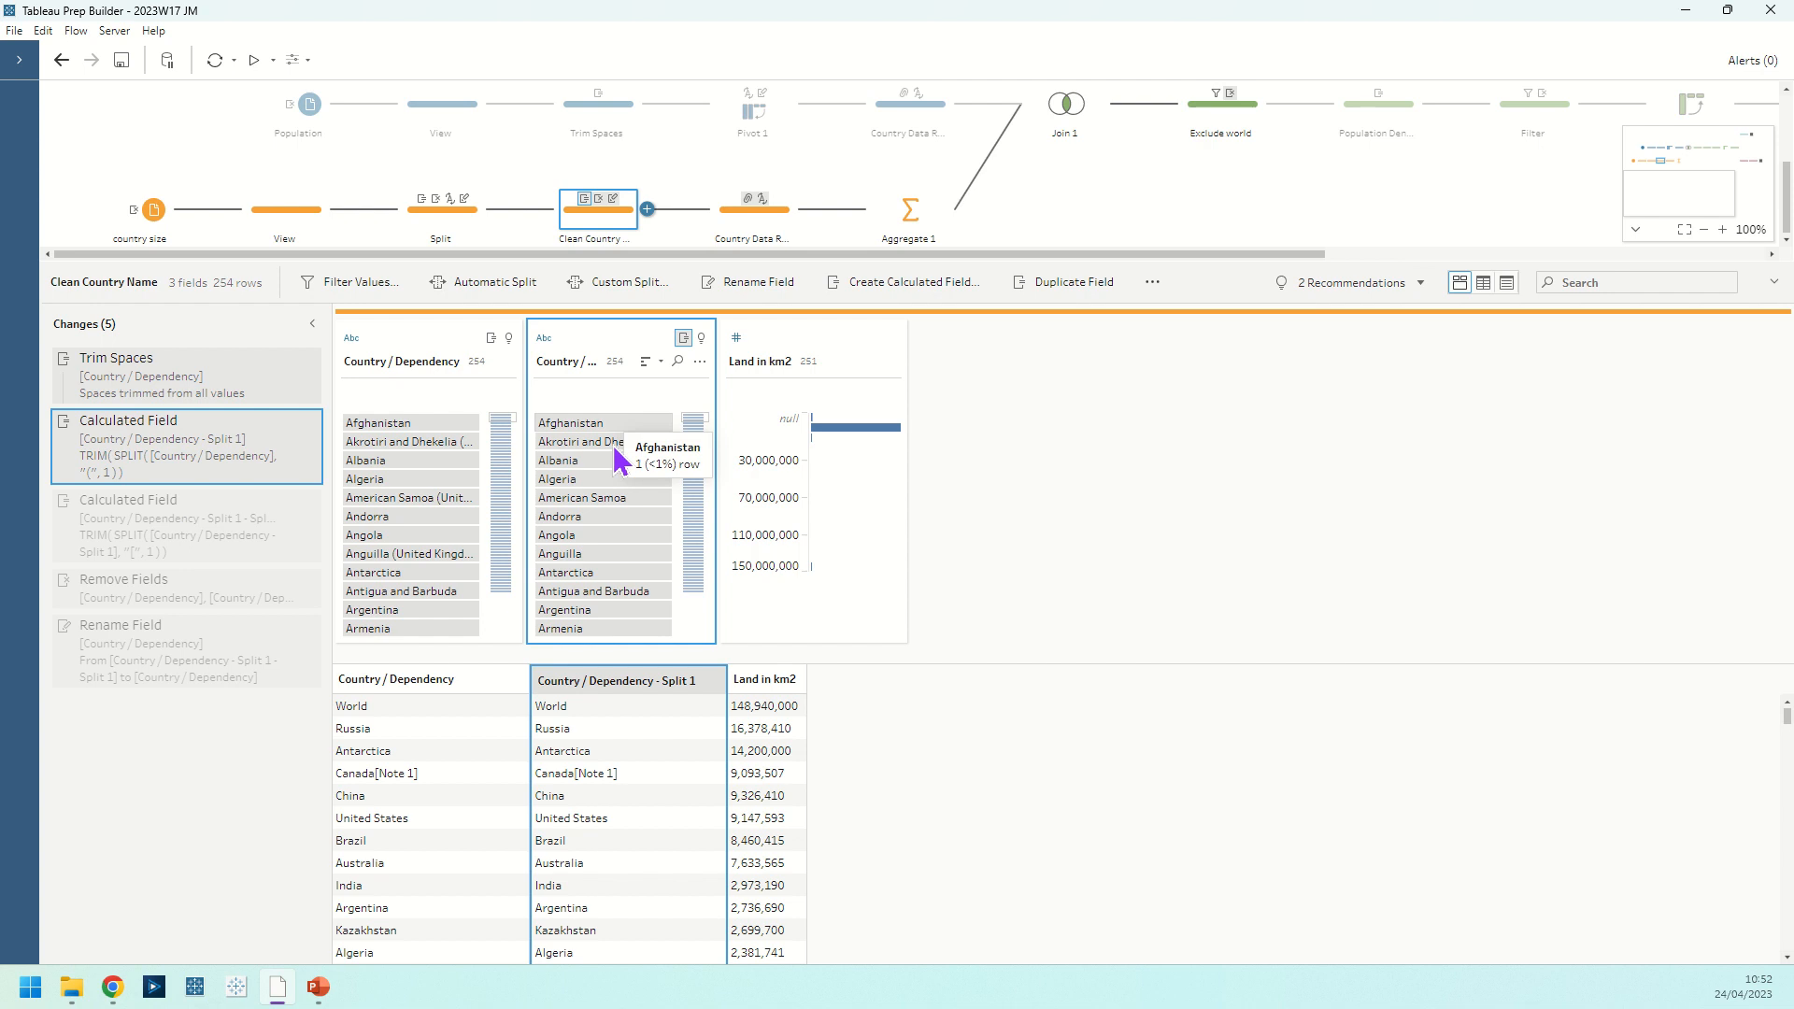
left_click(102, 535)
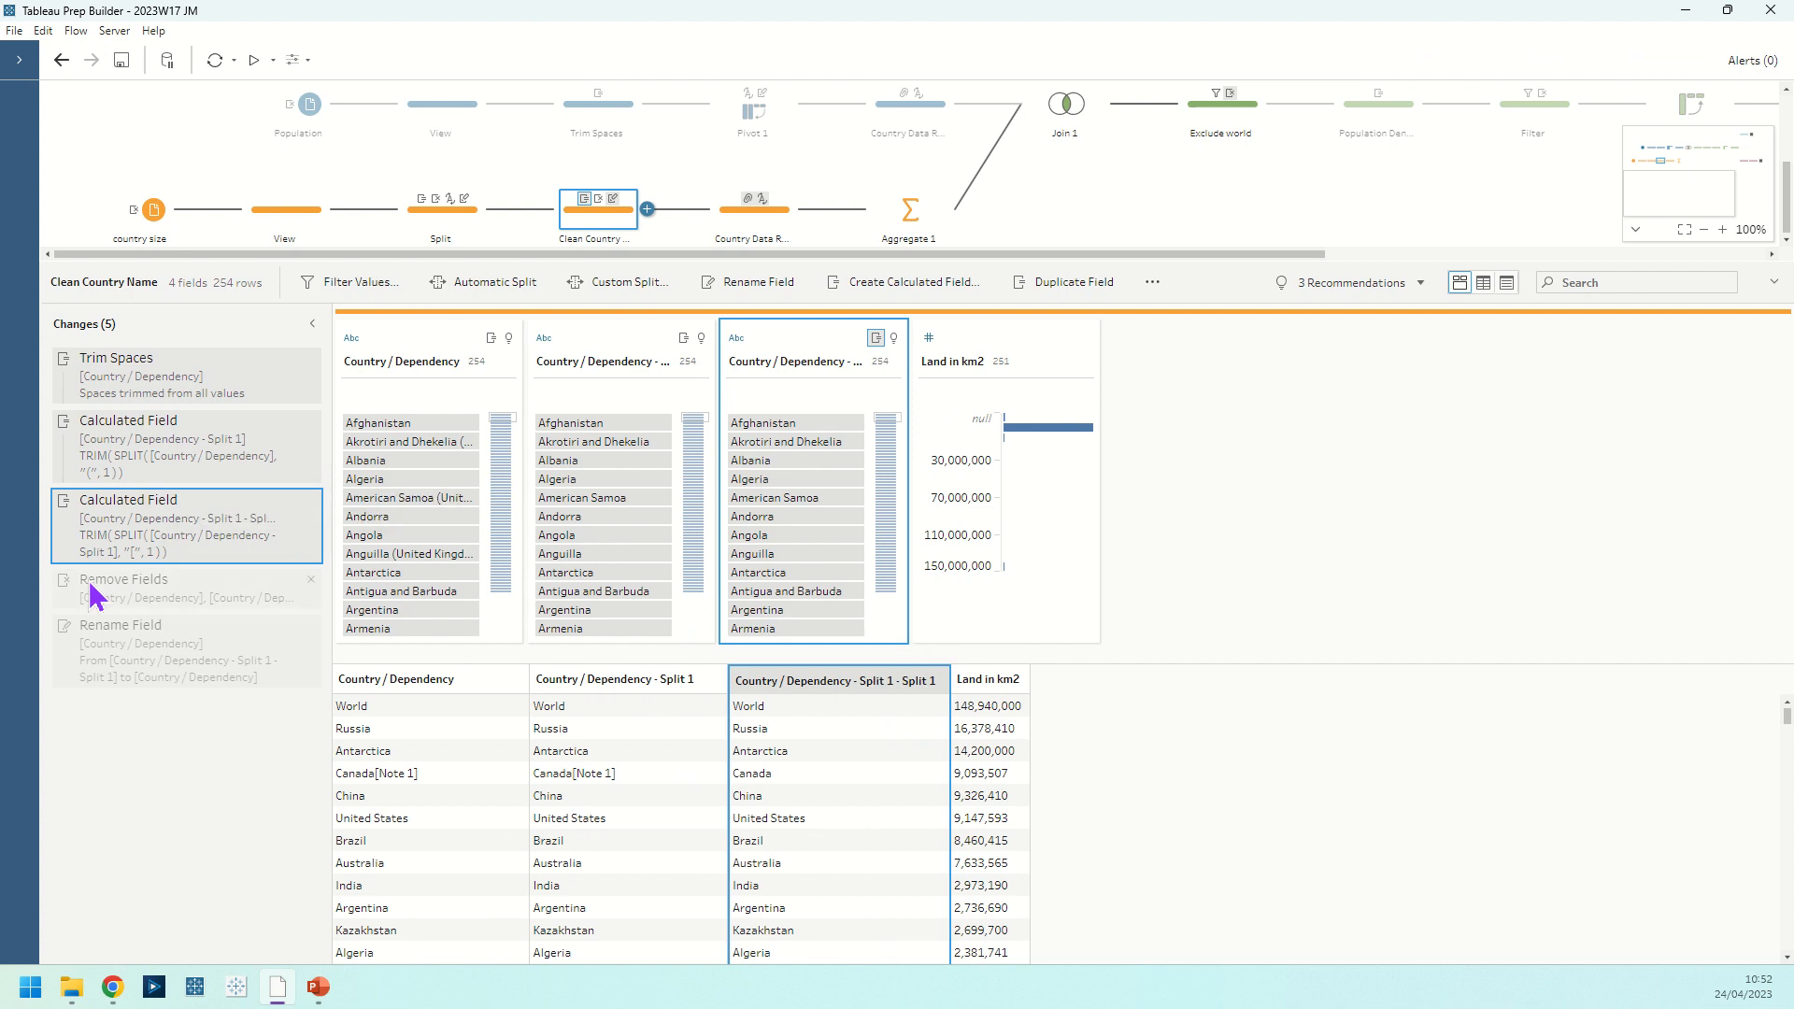
scroll(801, 572, "down", 5)
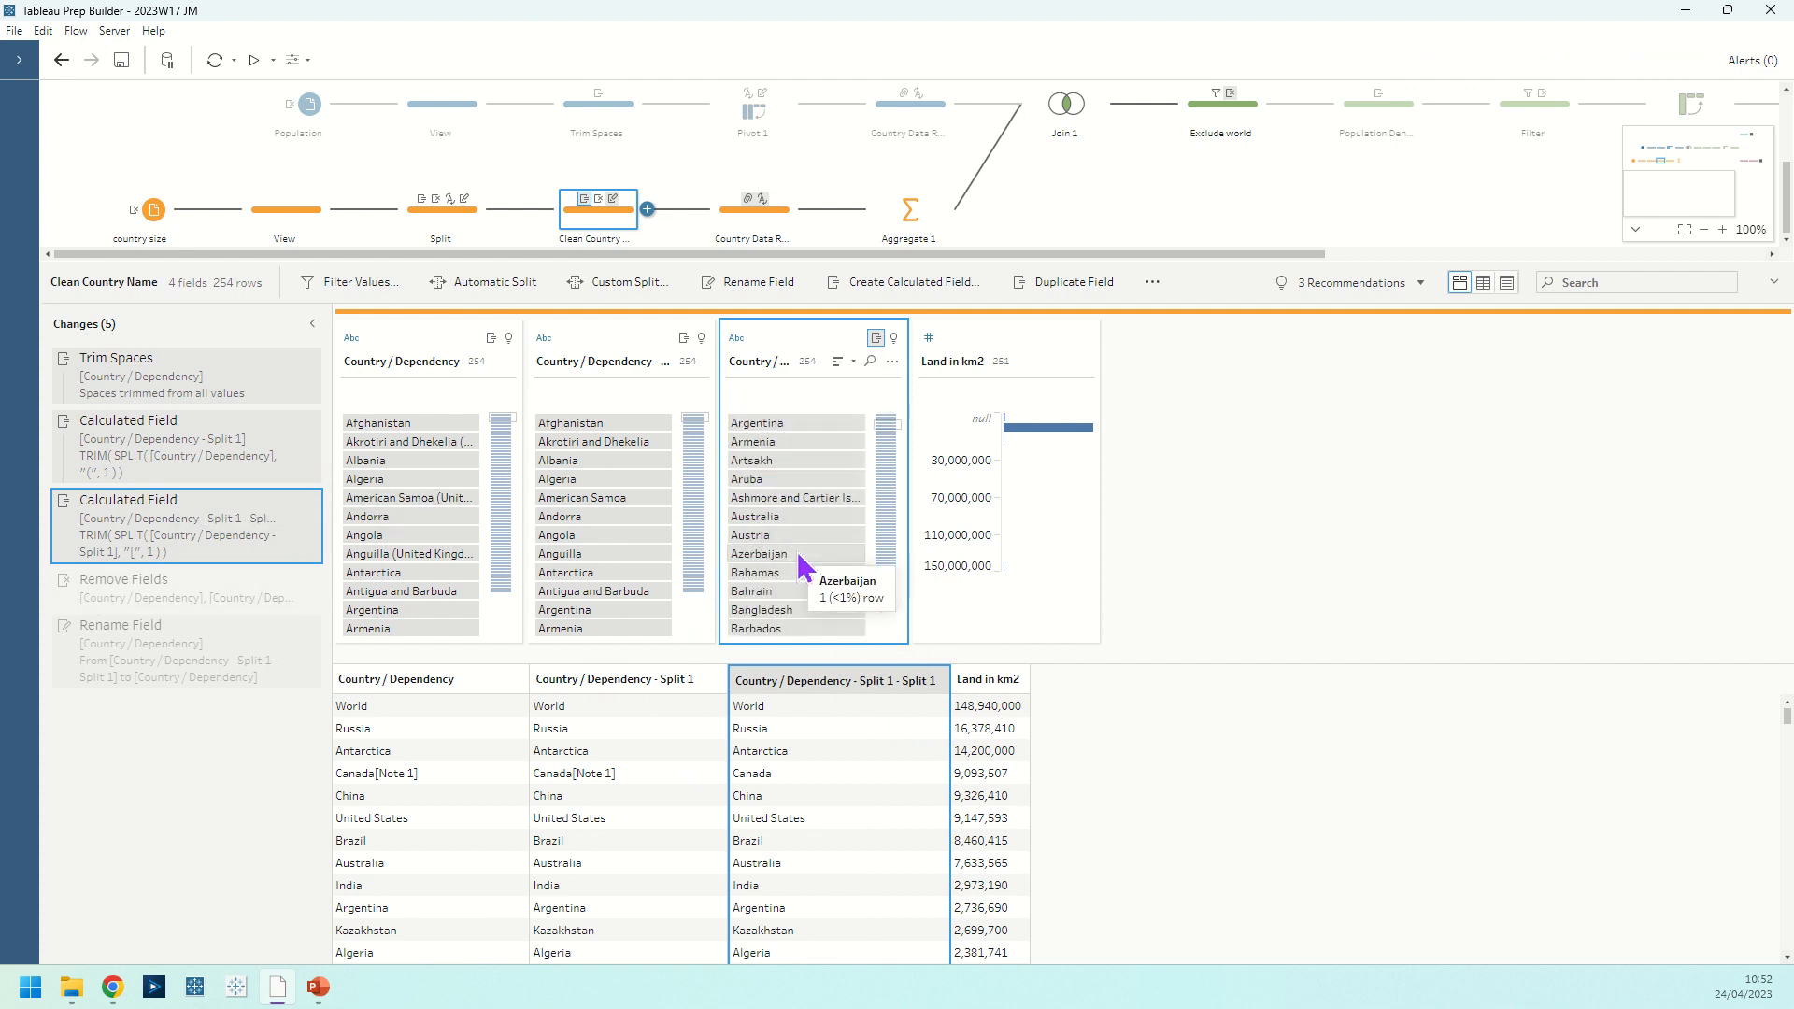
scroll(799, 572, "down", 2)
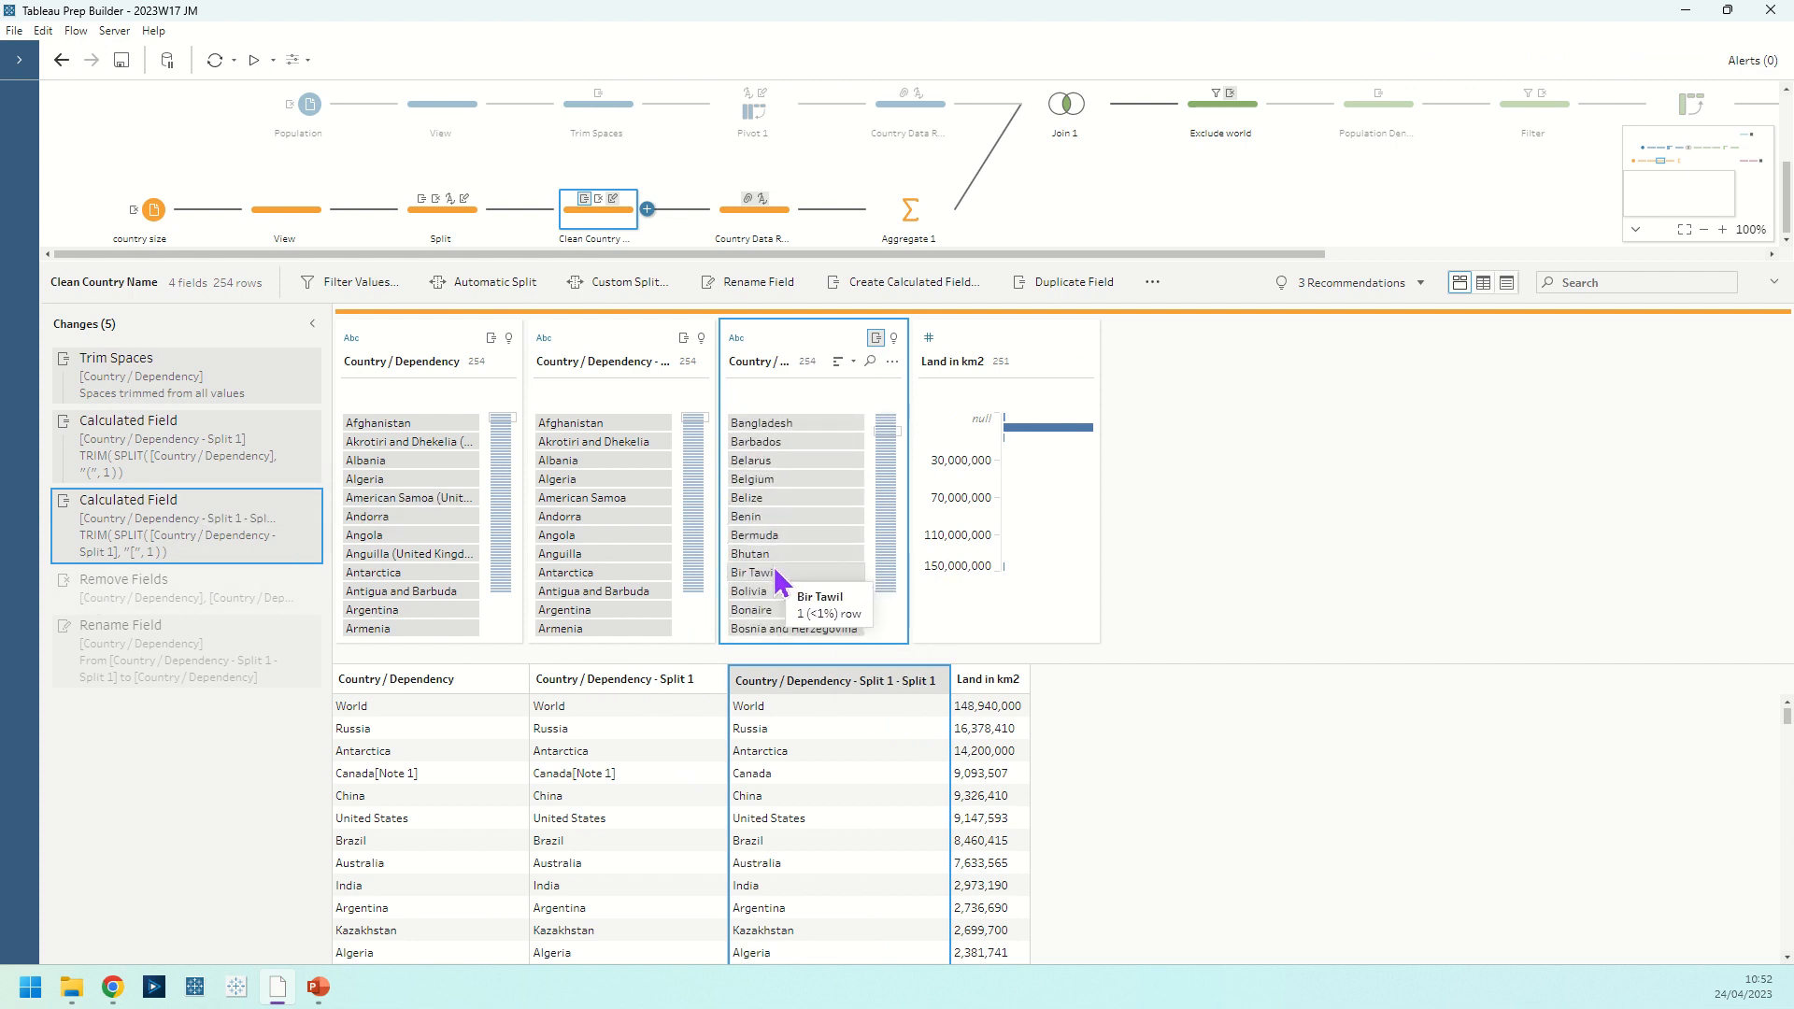
scroll(776, 581, "down", 6)
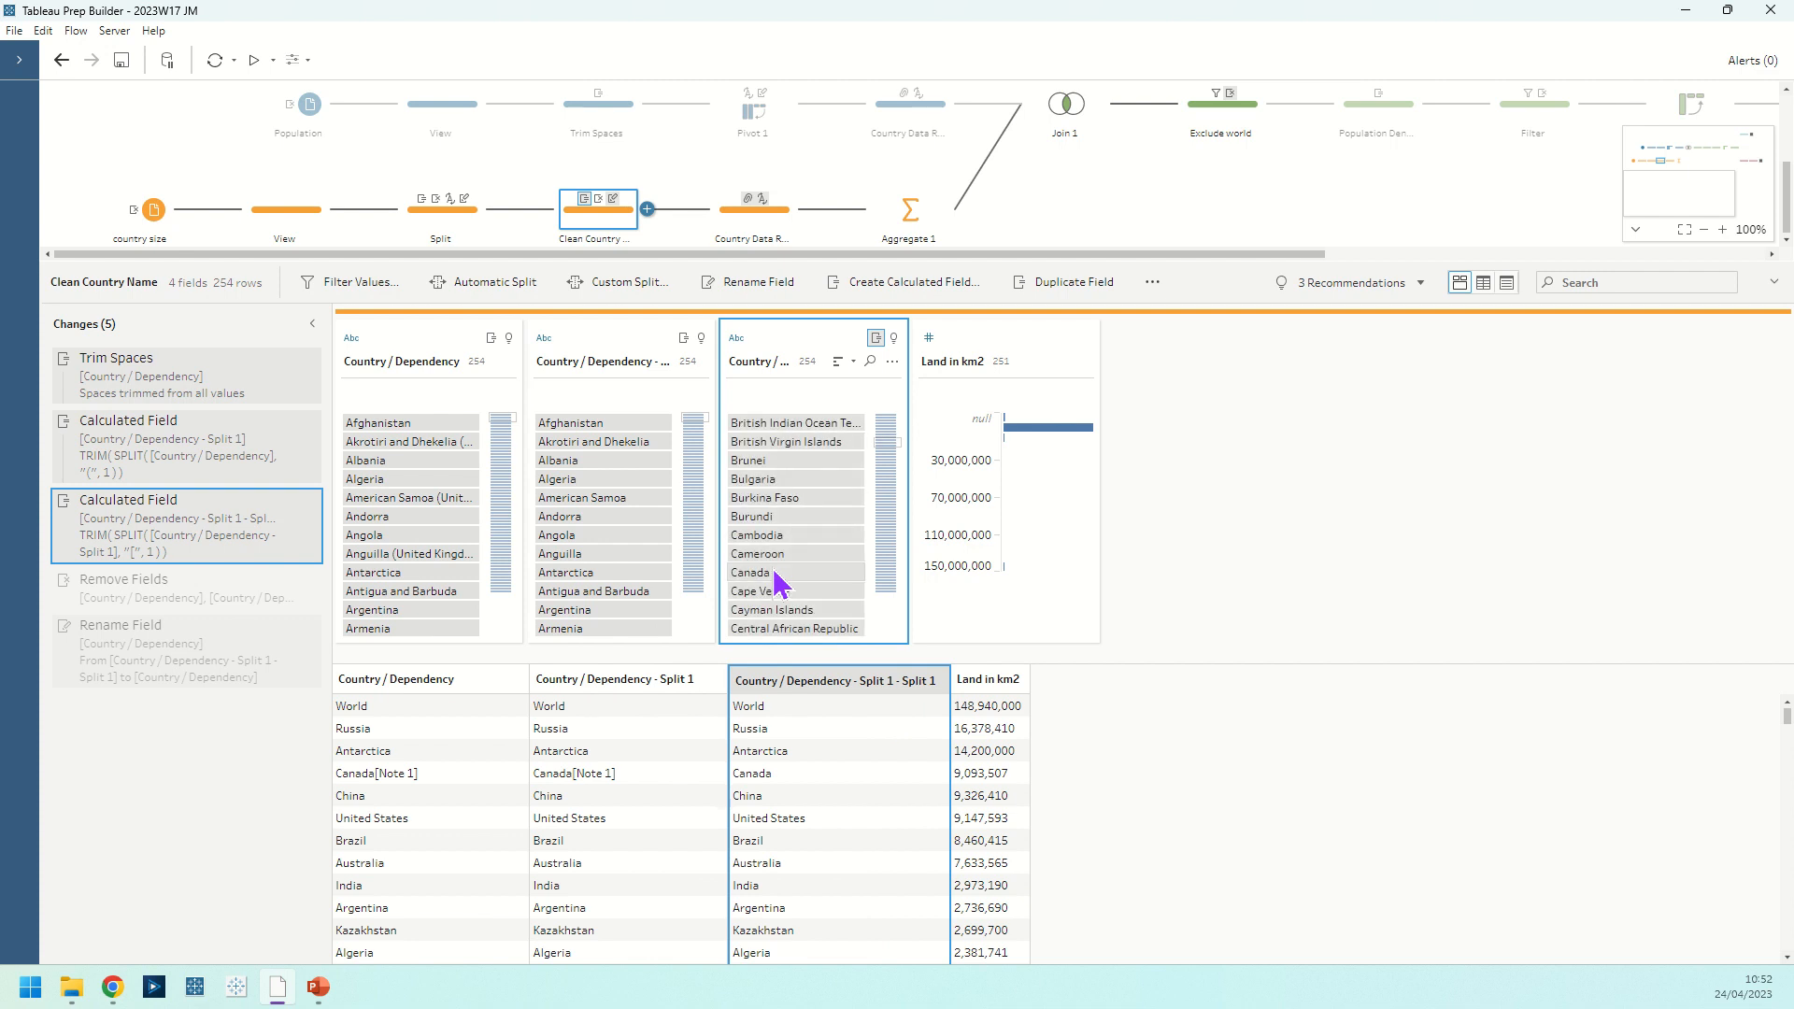
Isolate the Canada row in the second split field, and review the Clean Country Name step's Remove Fields and Rename Field changes.
left_click(776, 573)
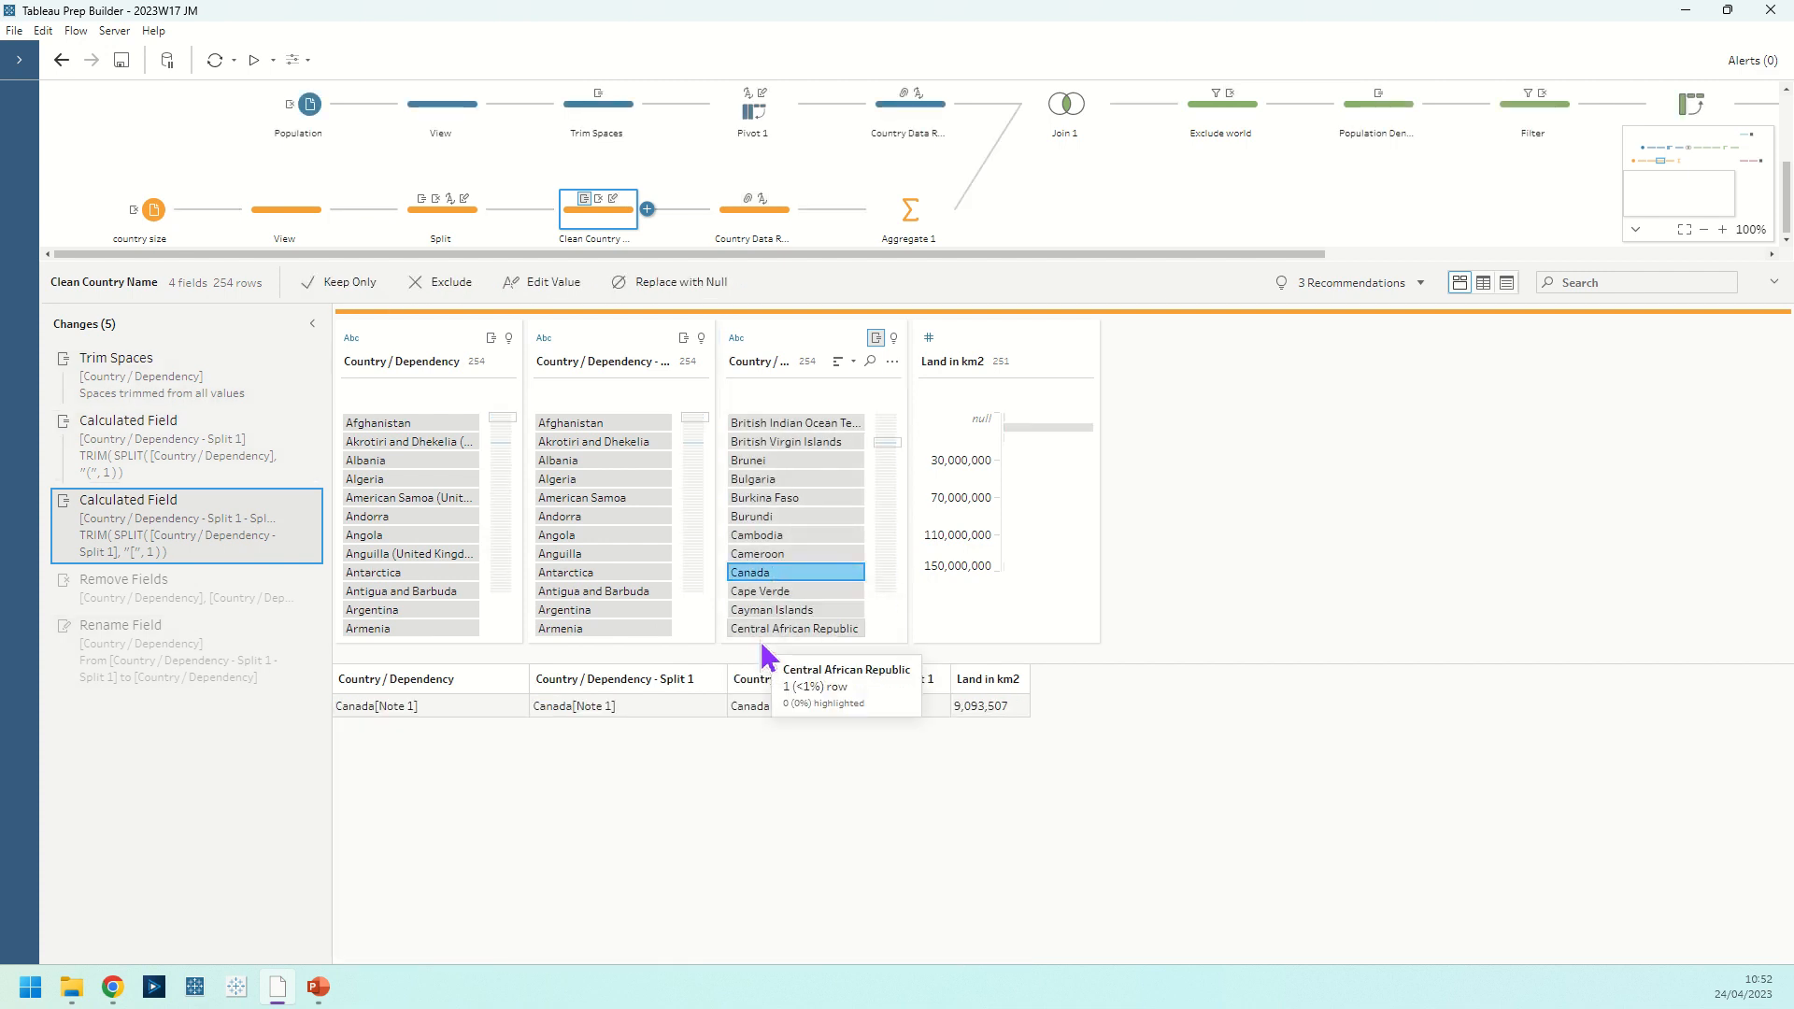
left_click(780, 573)
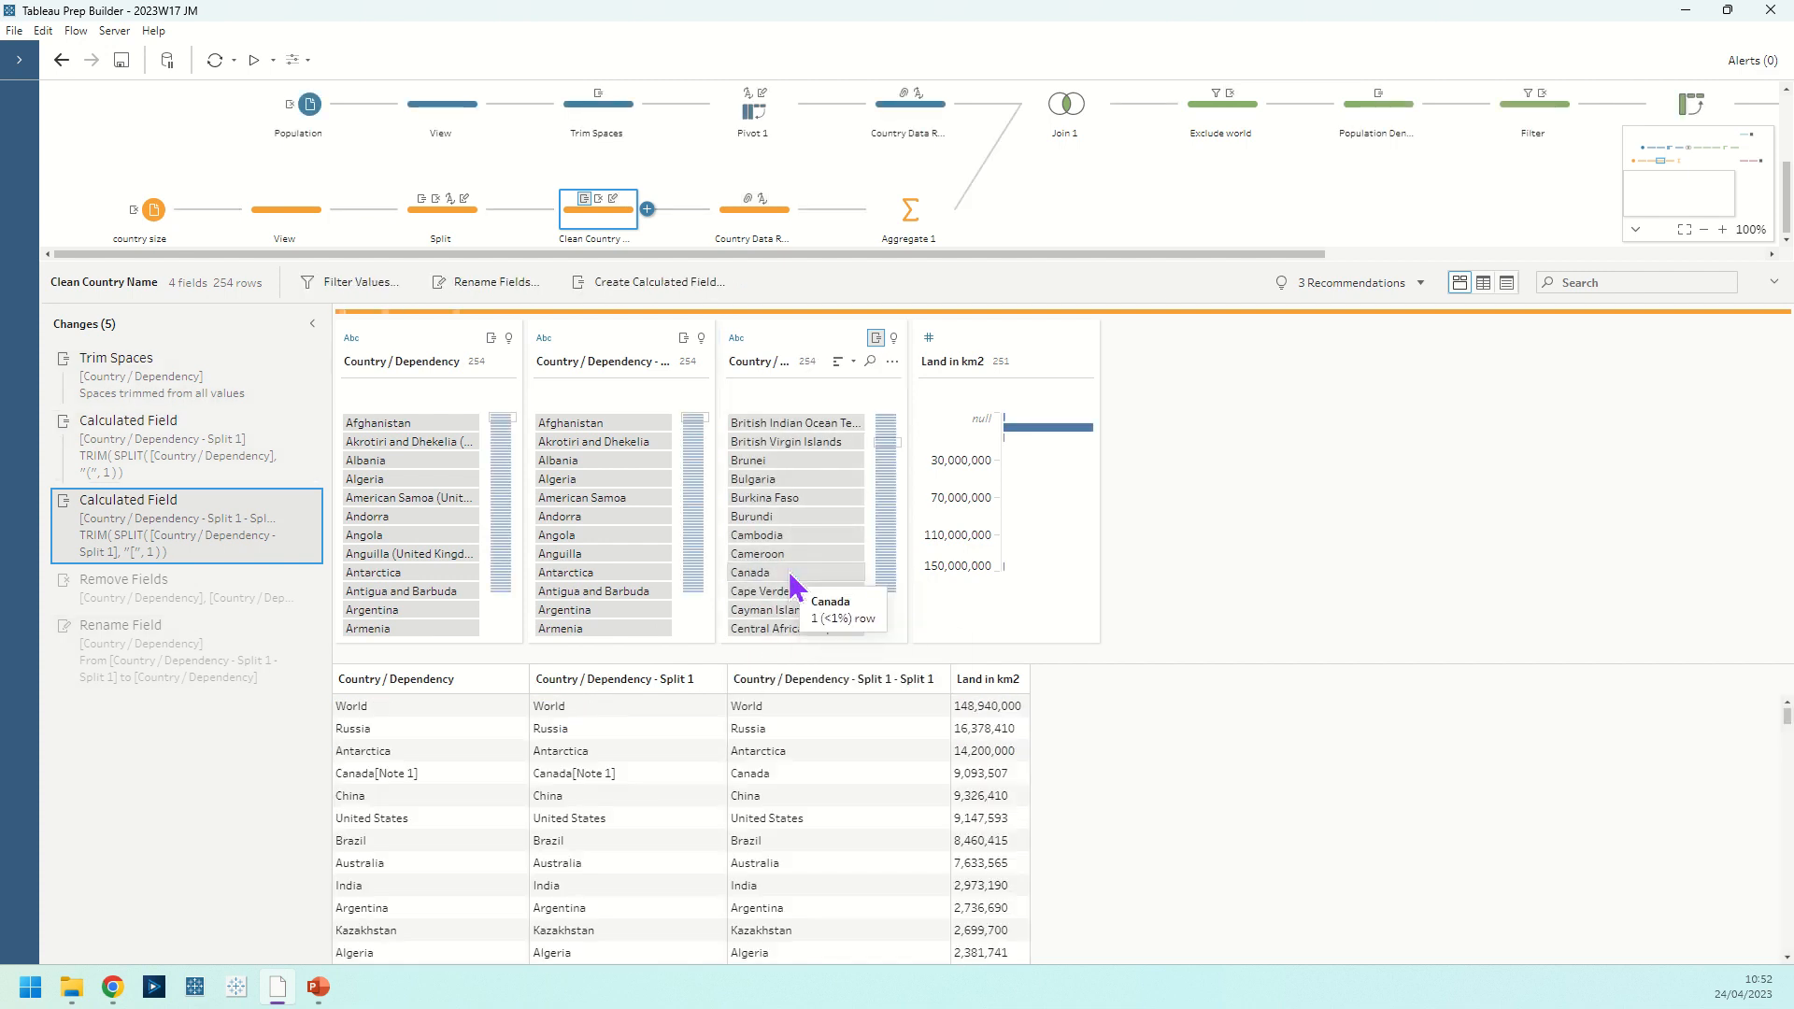
left_click(187, 598)
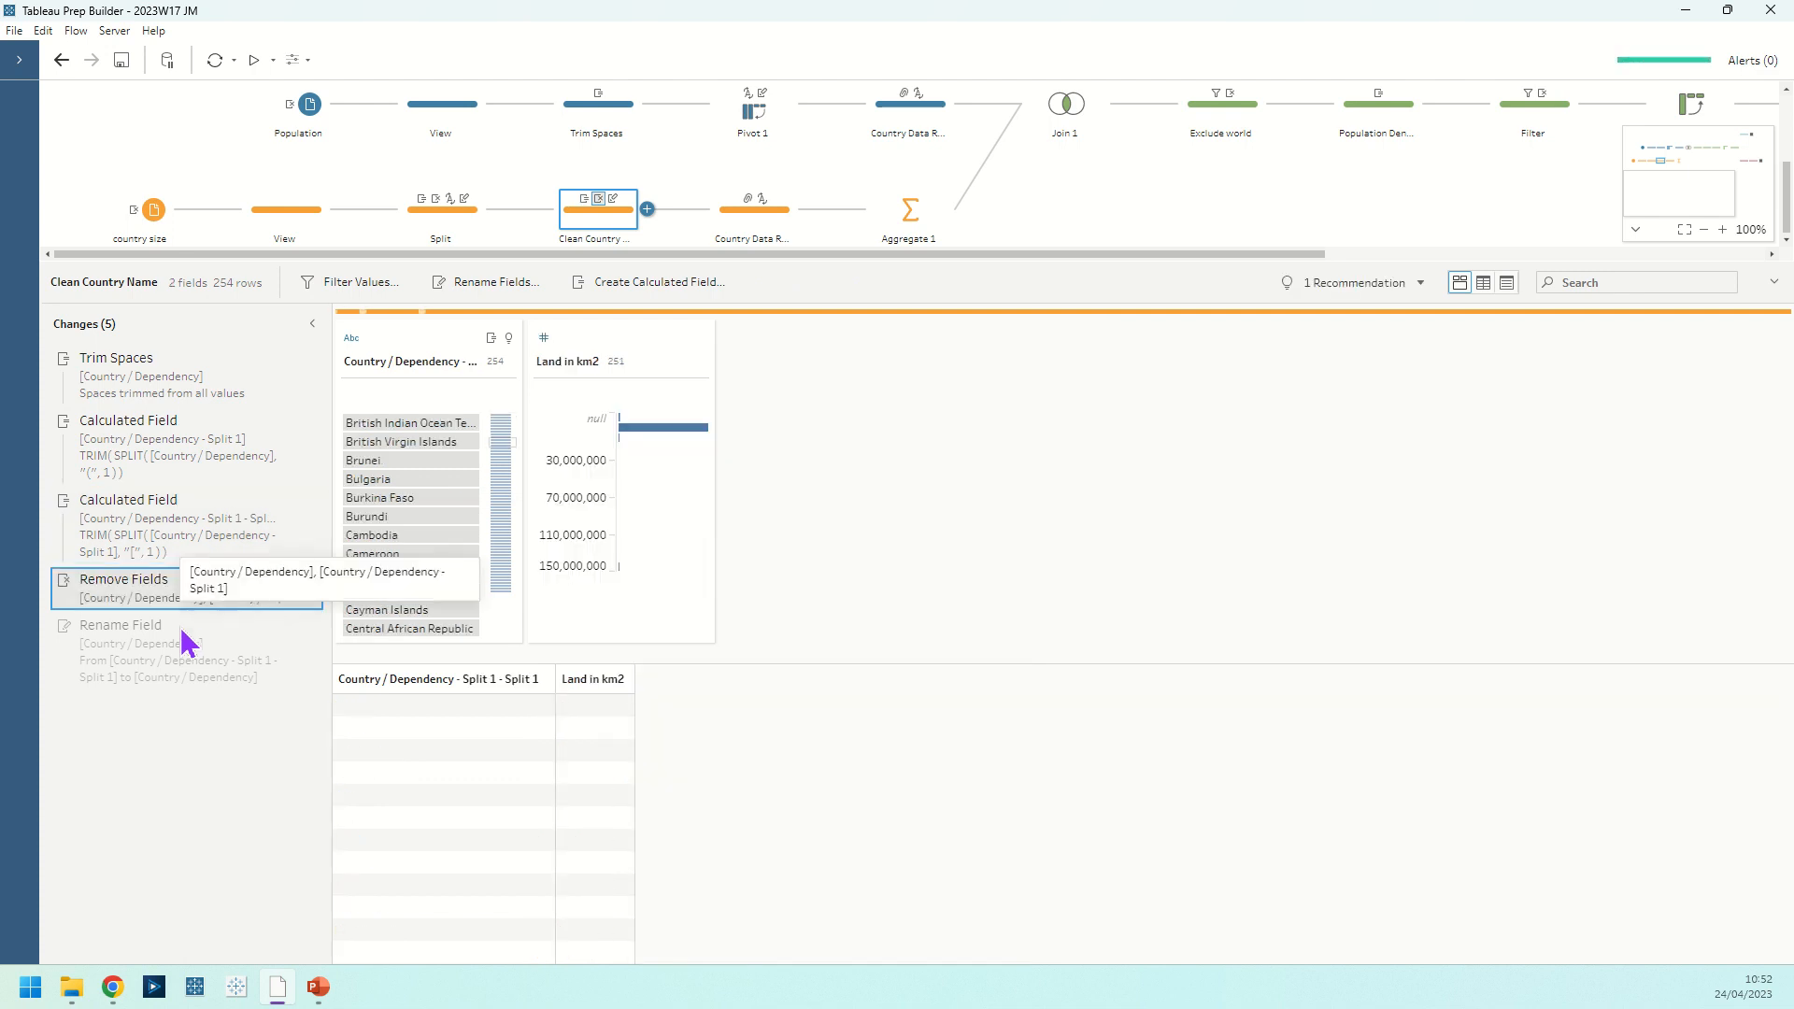
left_click(184, 643)
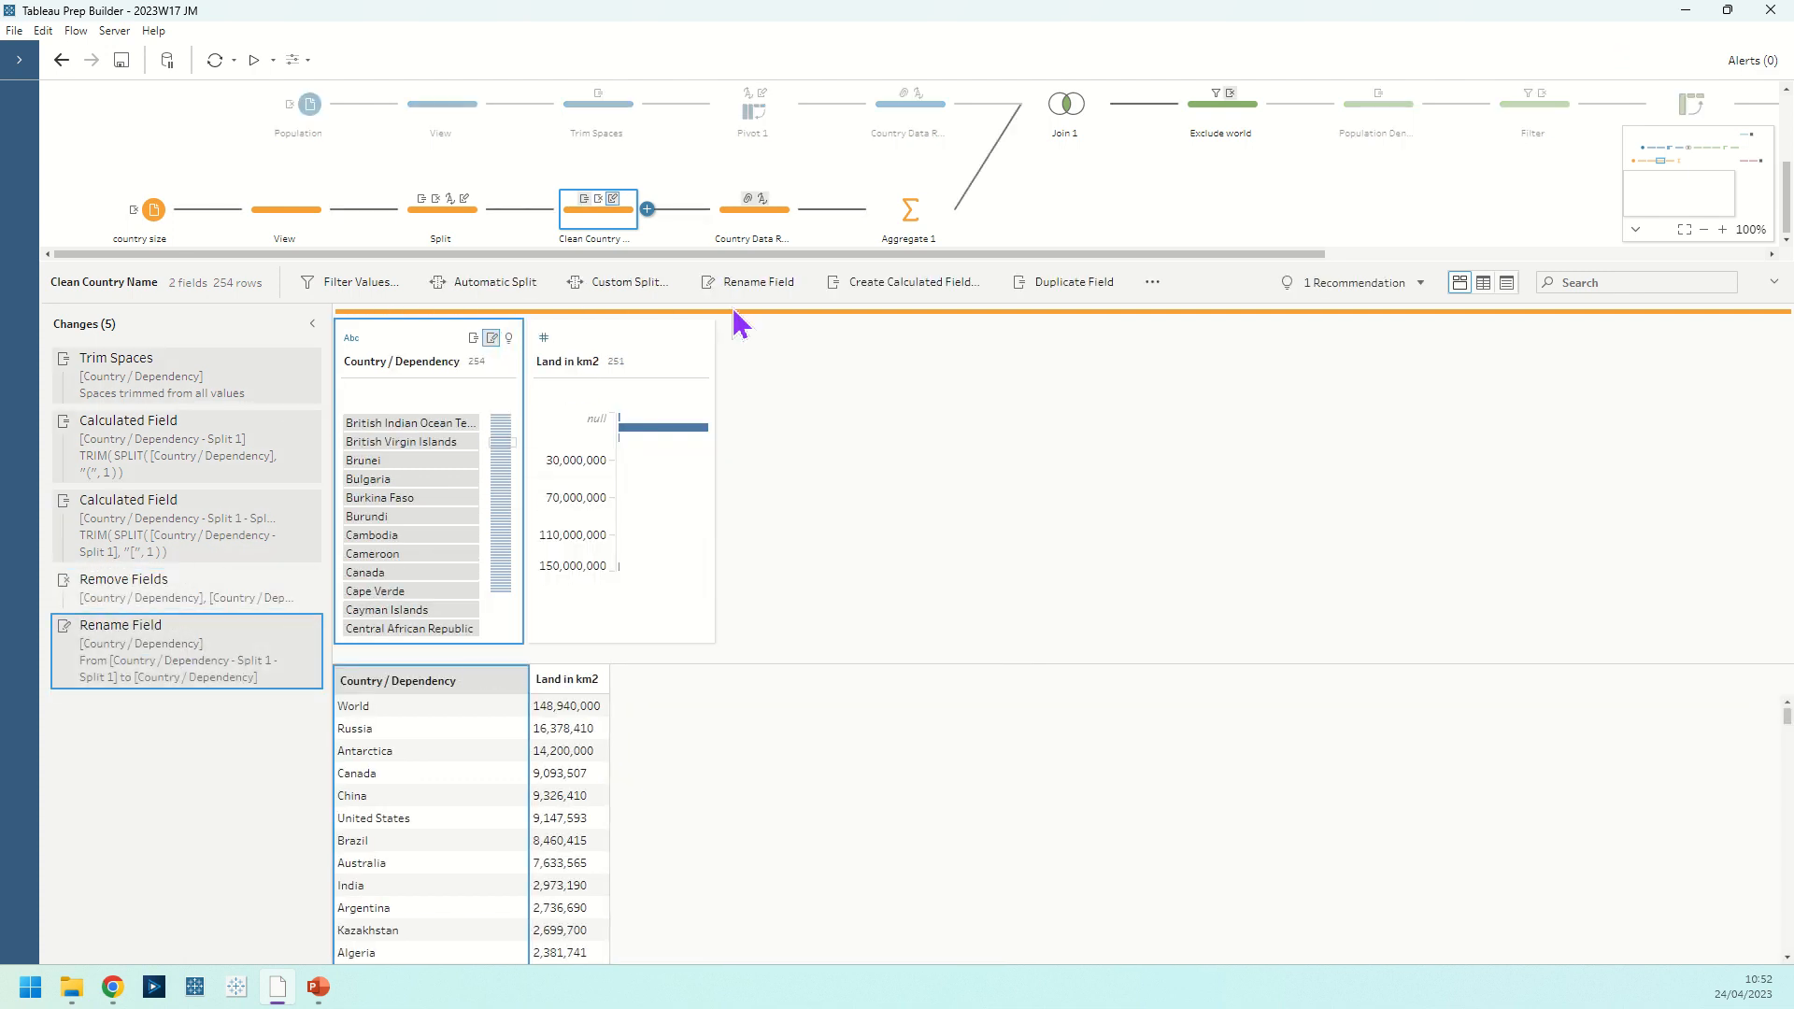
Review the lower Country Data Role step's Change Role and Group Values changes, and isolate the grouped Channel Islands rows.
left_click(772, 224)
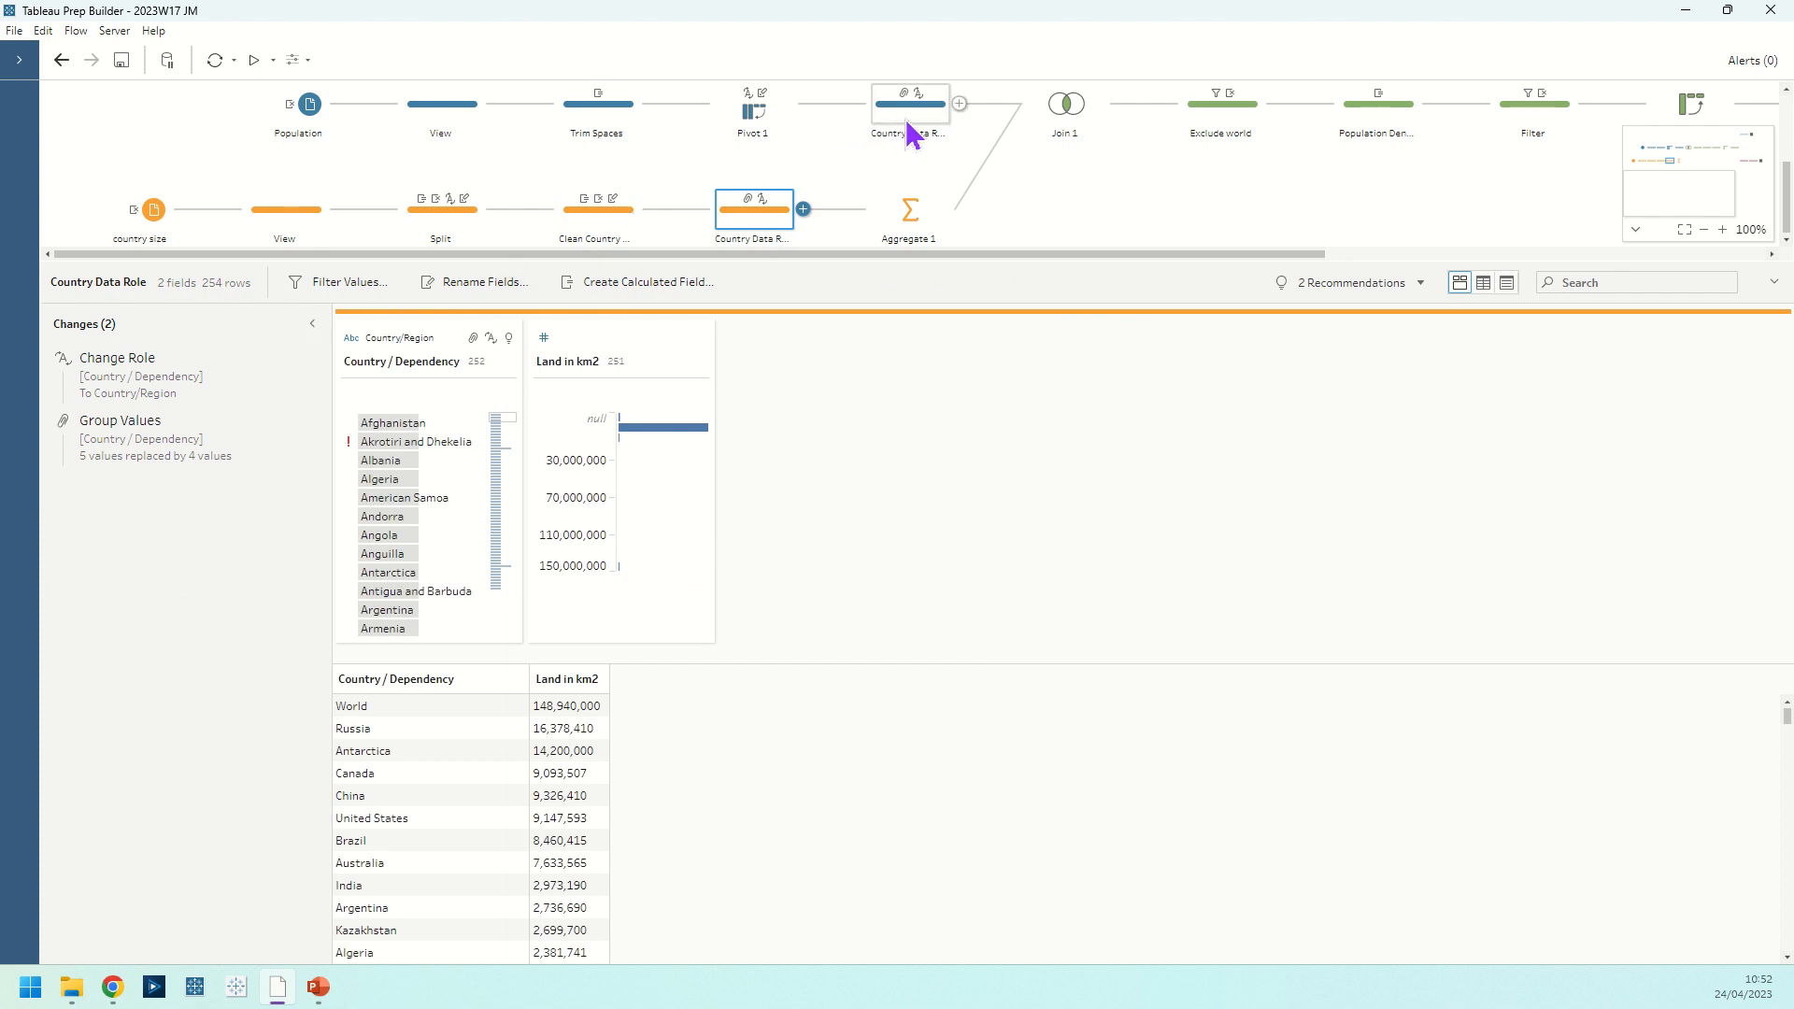
left_click(187, 379)
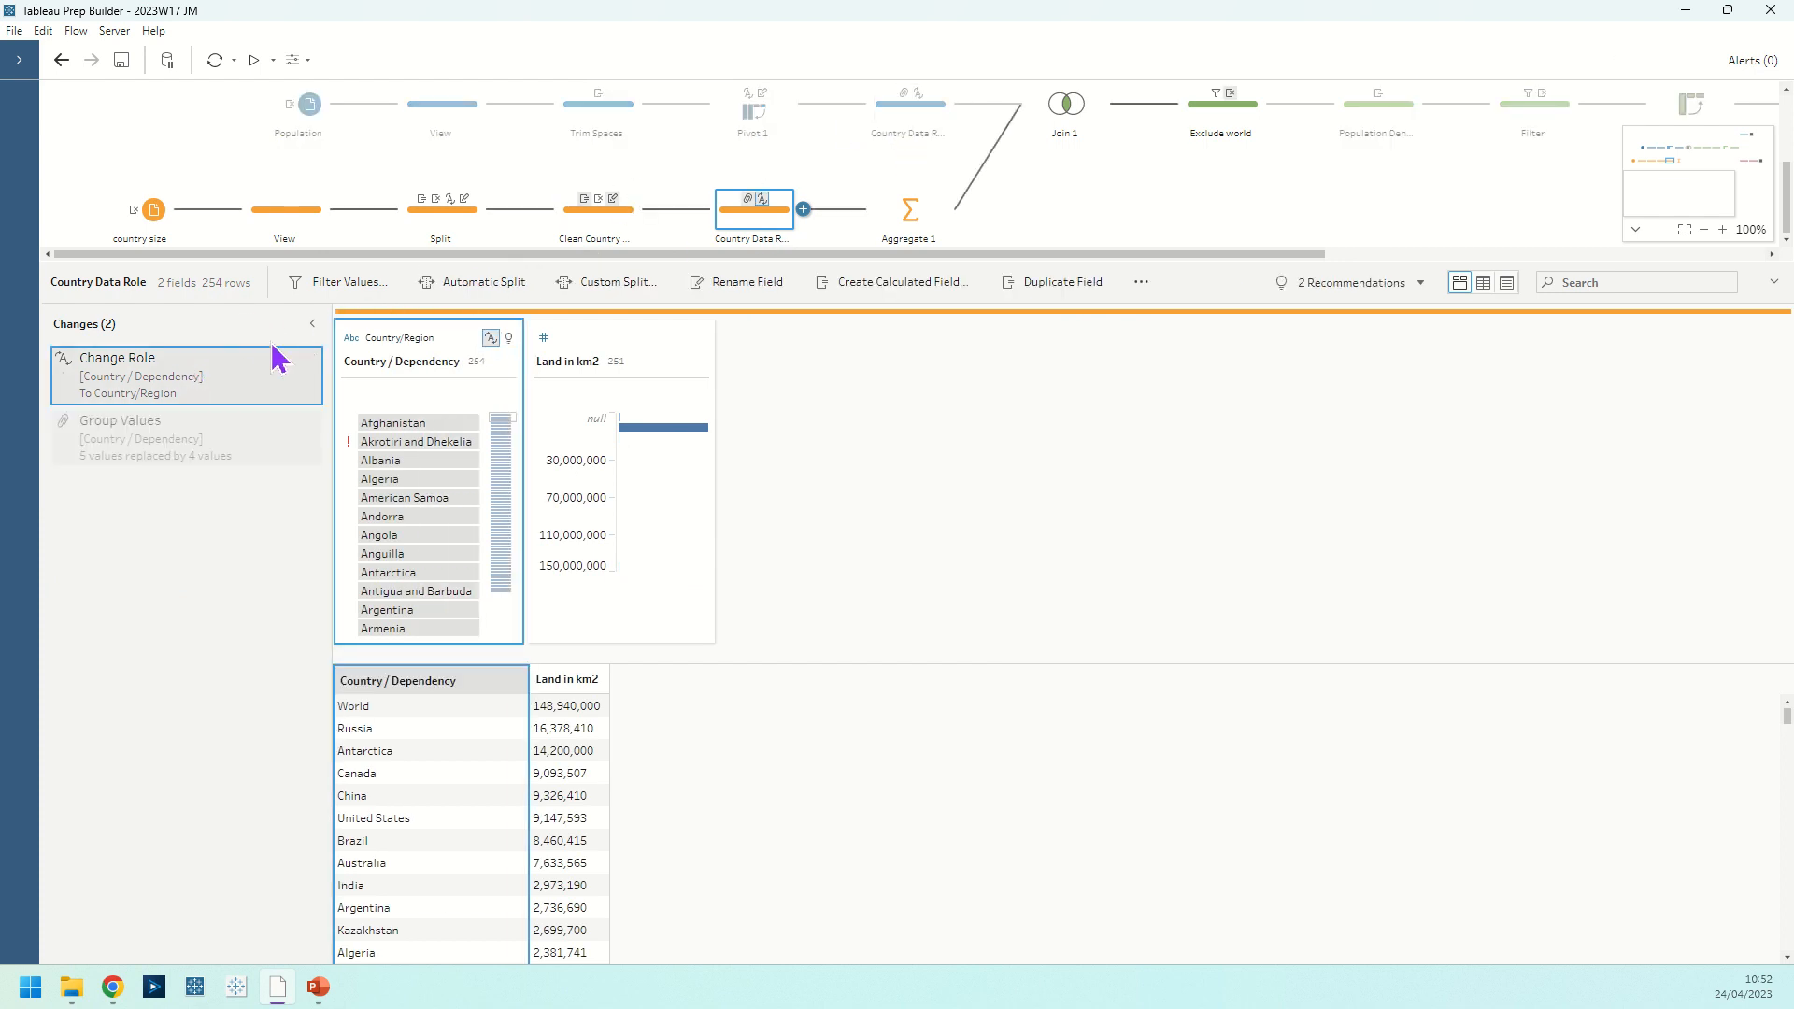
left_click(145, 446)
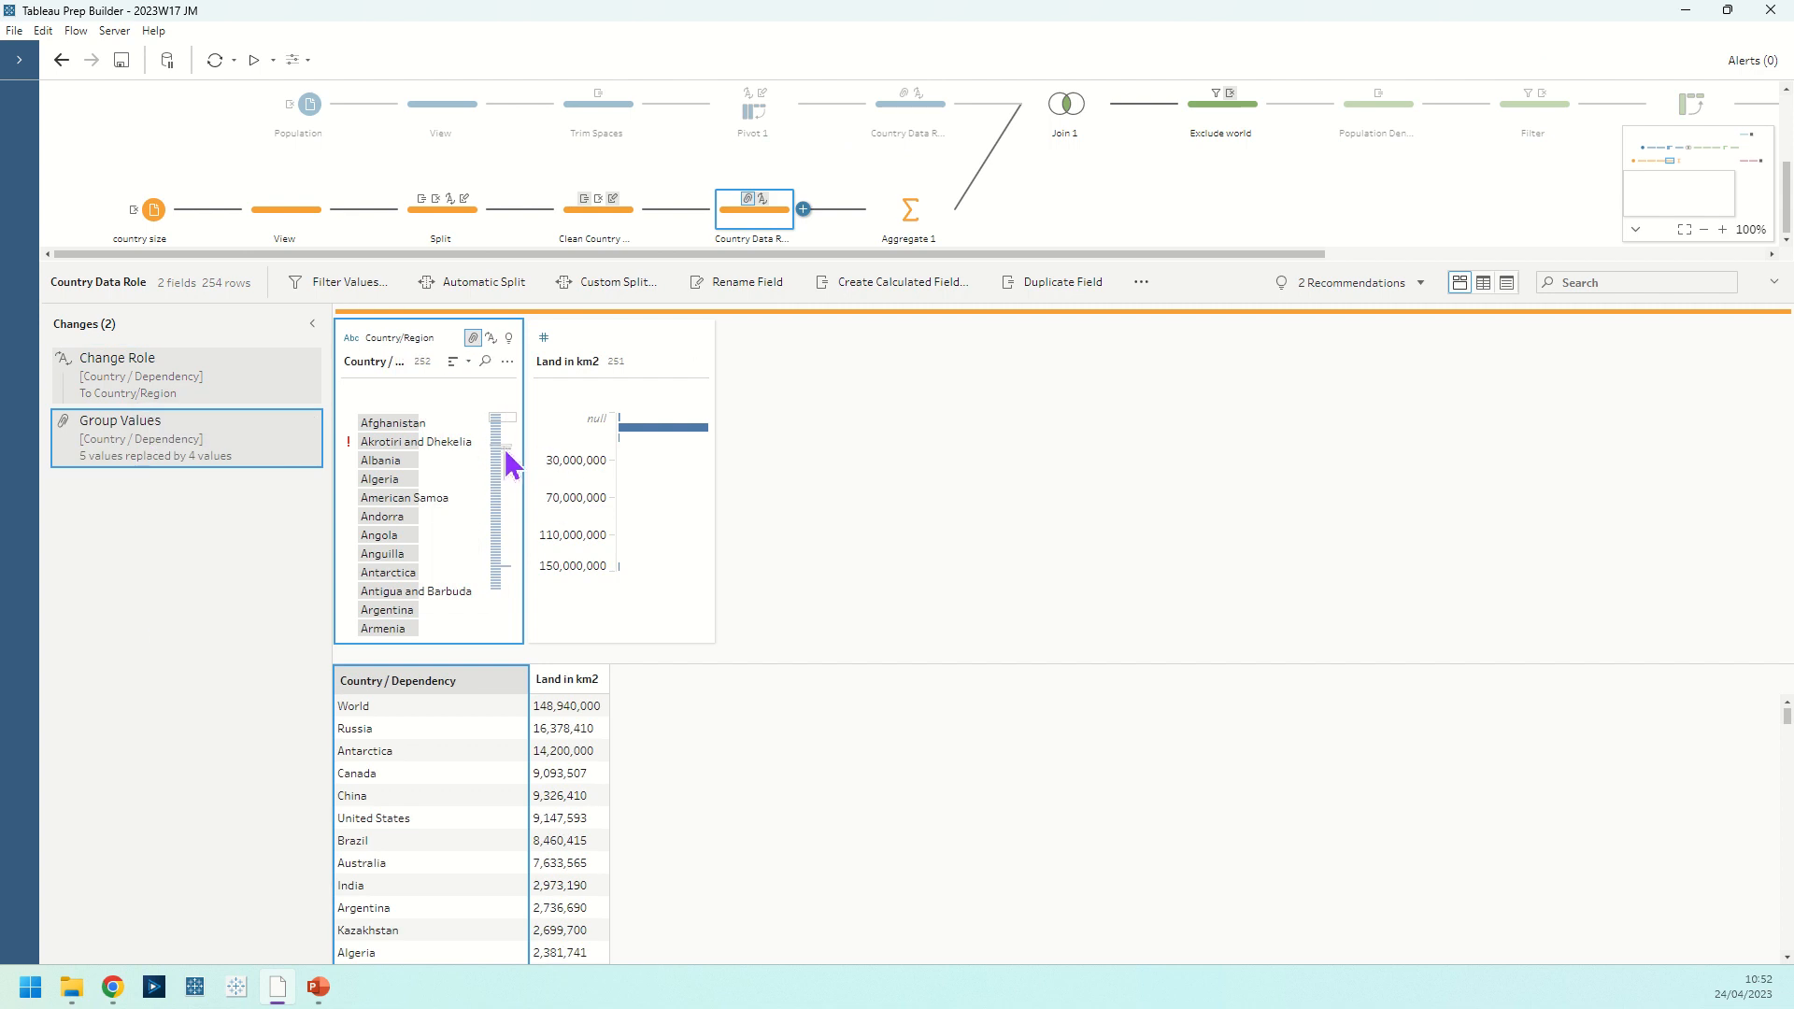
scroll(511, 465, "down", 10)
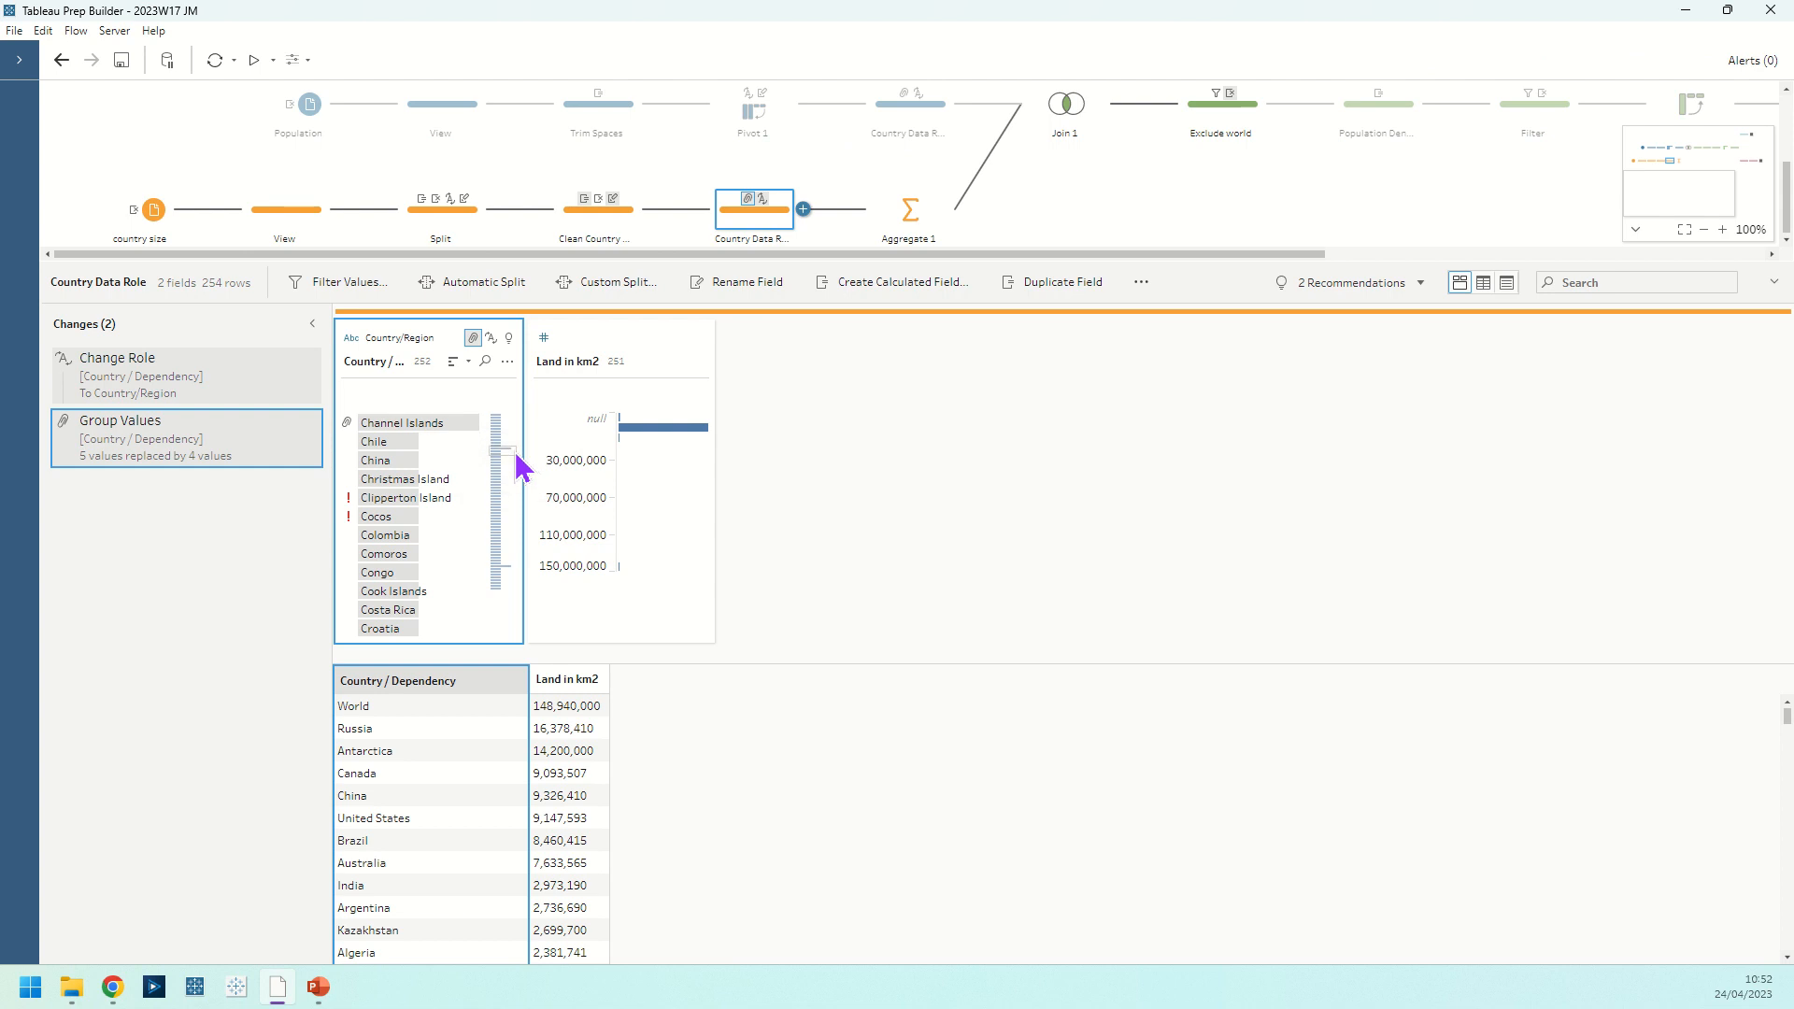
left_click(415, 423)
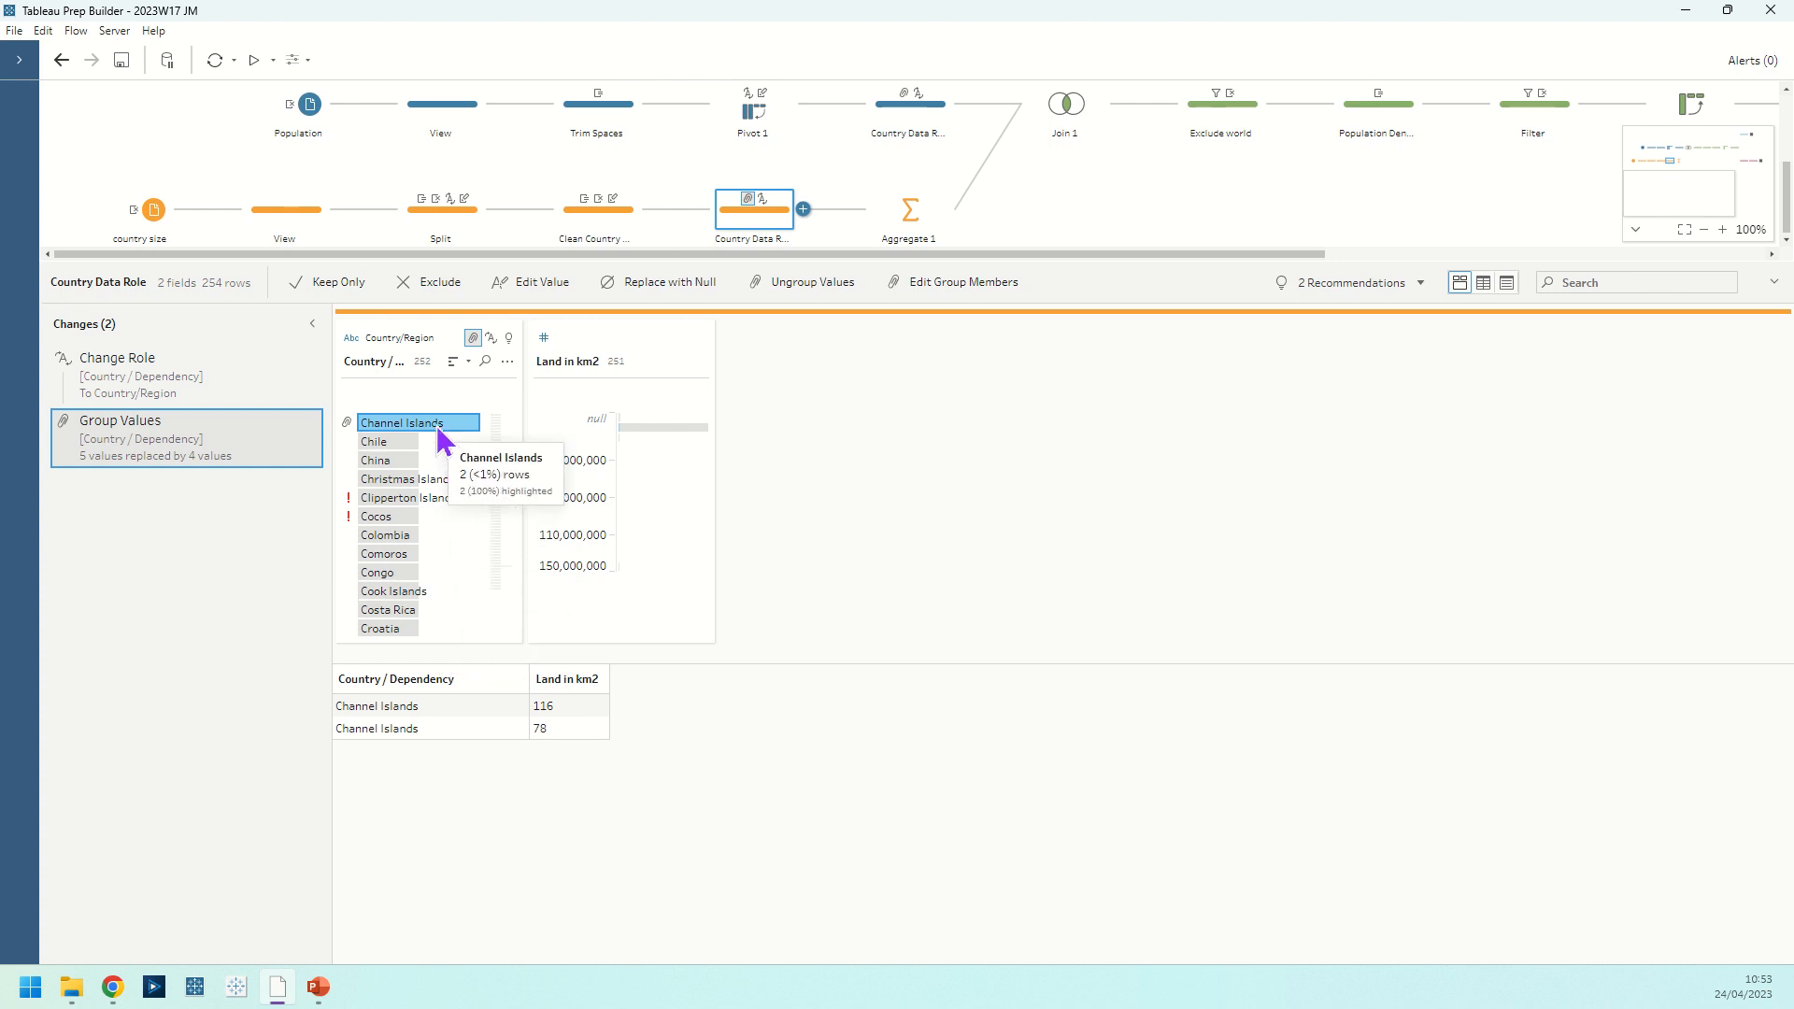
Open the Group Values change for editing, look through its country list and isolate the grouped Svalbard rows.
left_click(290, 423)
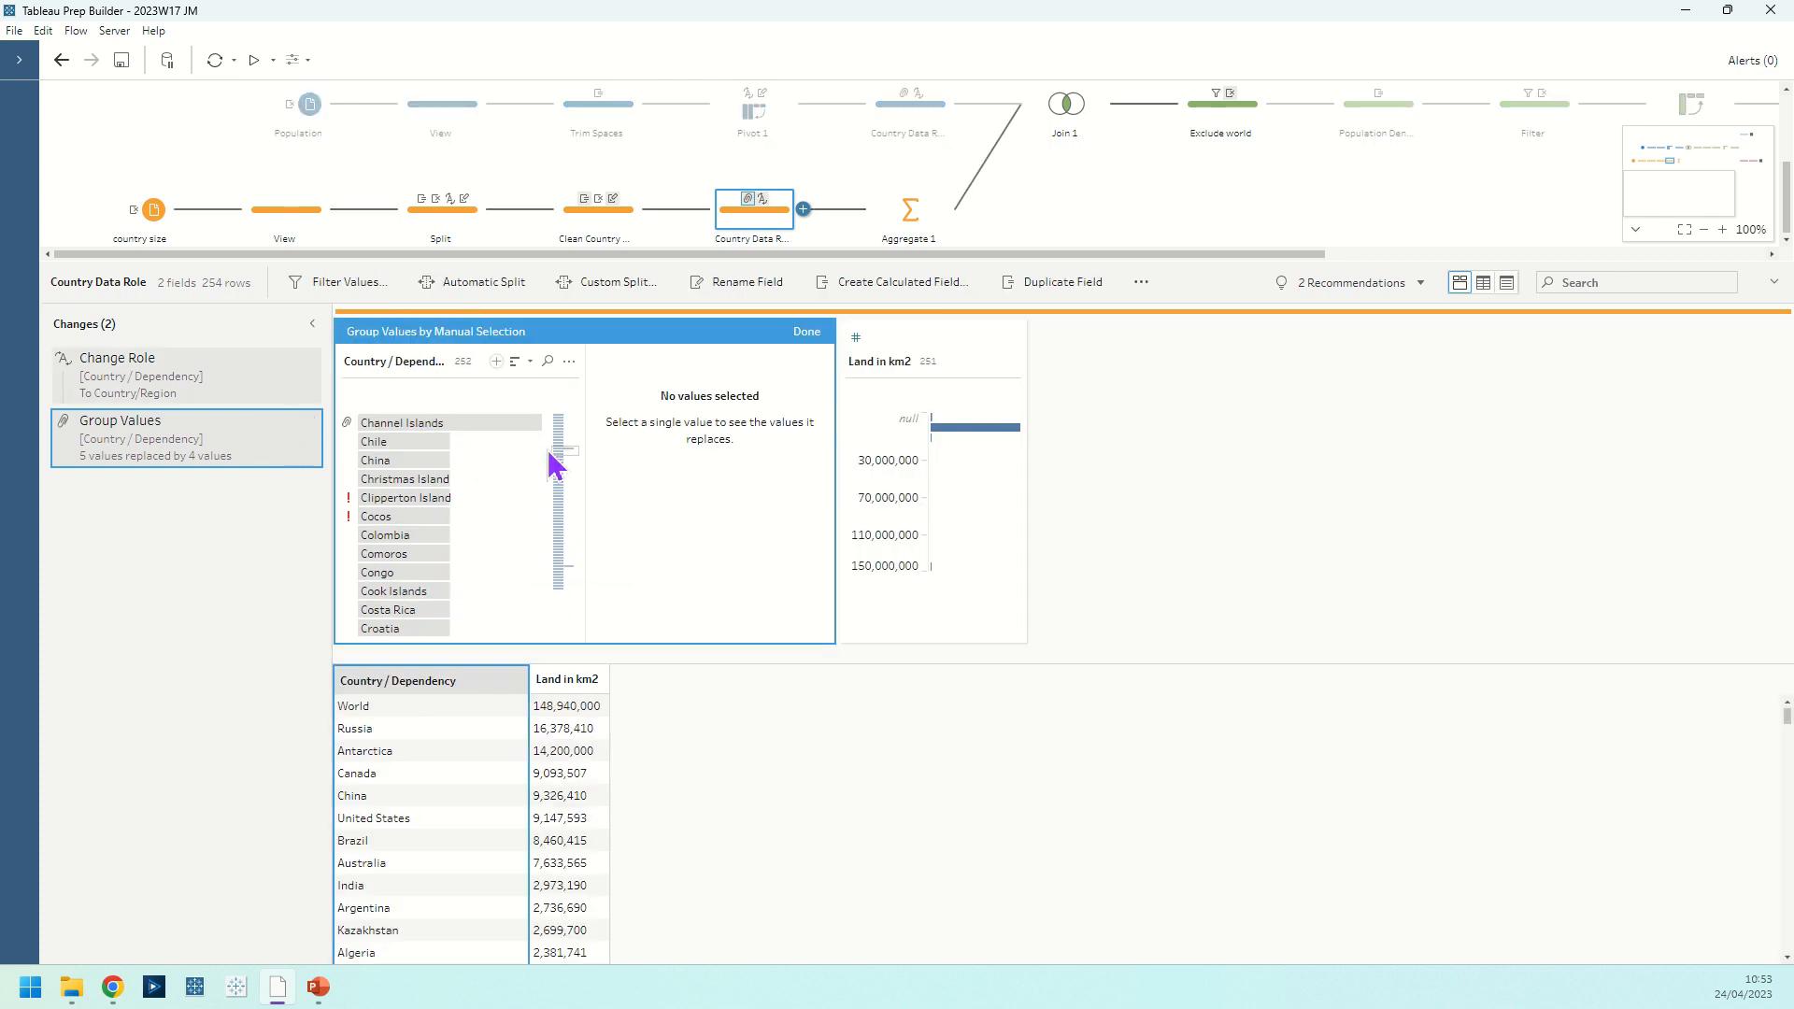
scroll(570, 570, "down", 20)
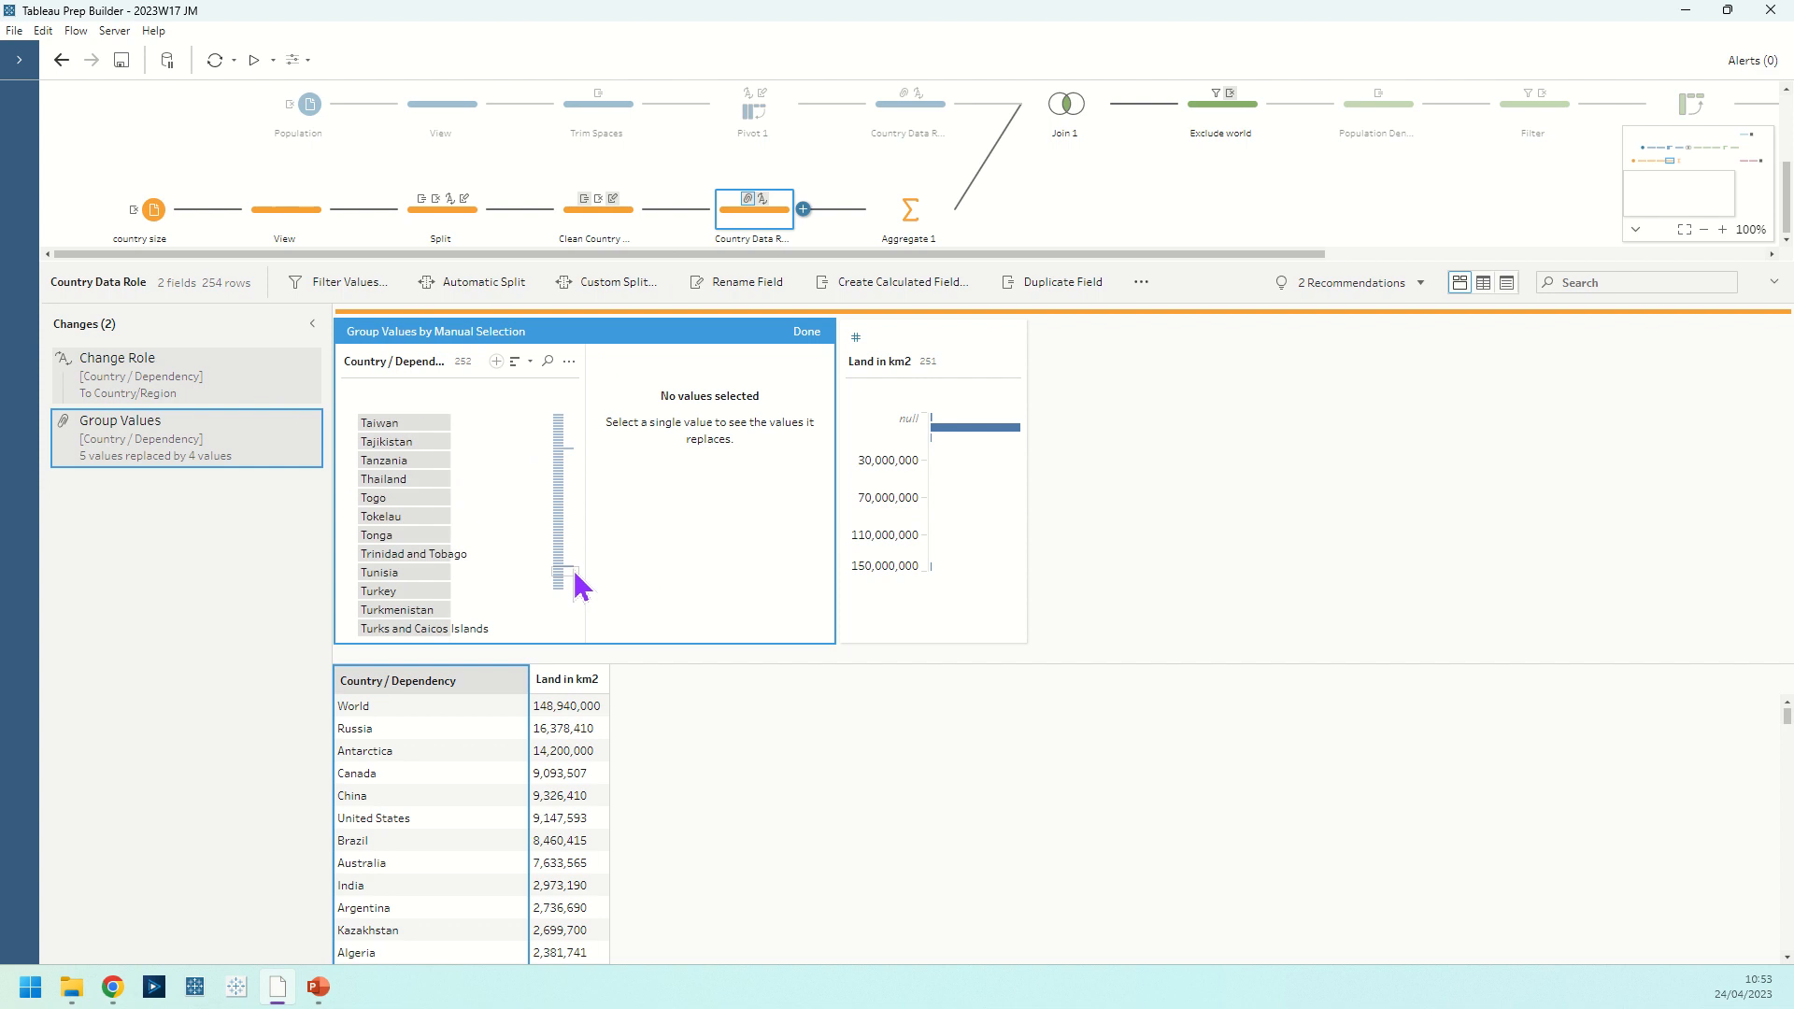
left_click(485, 502)
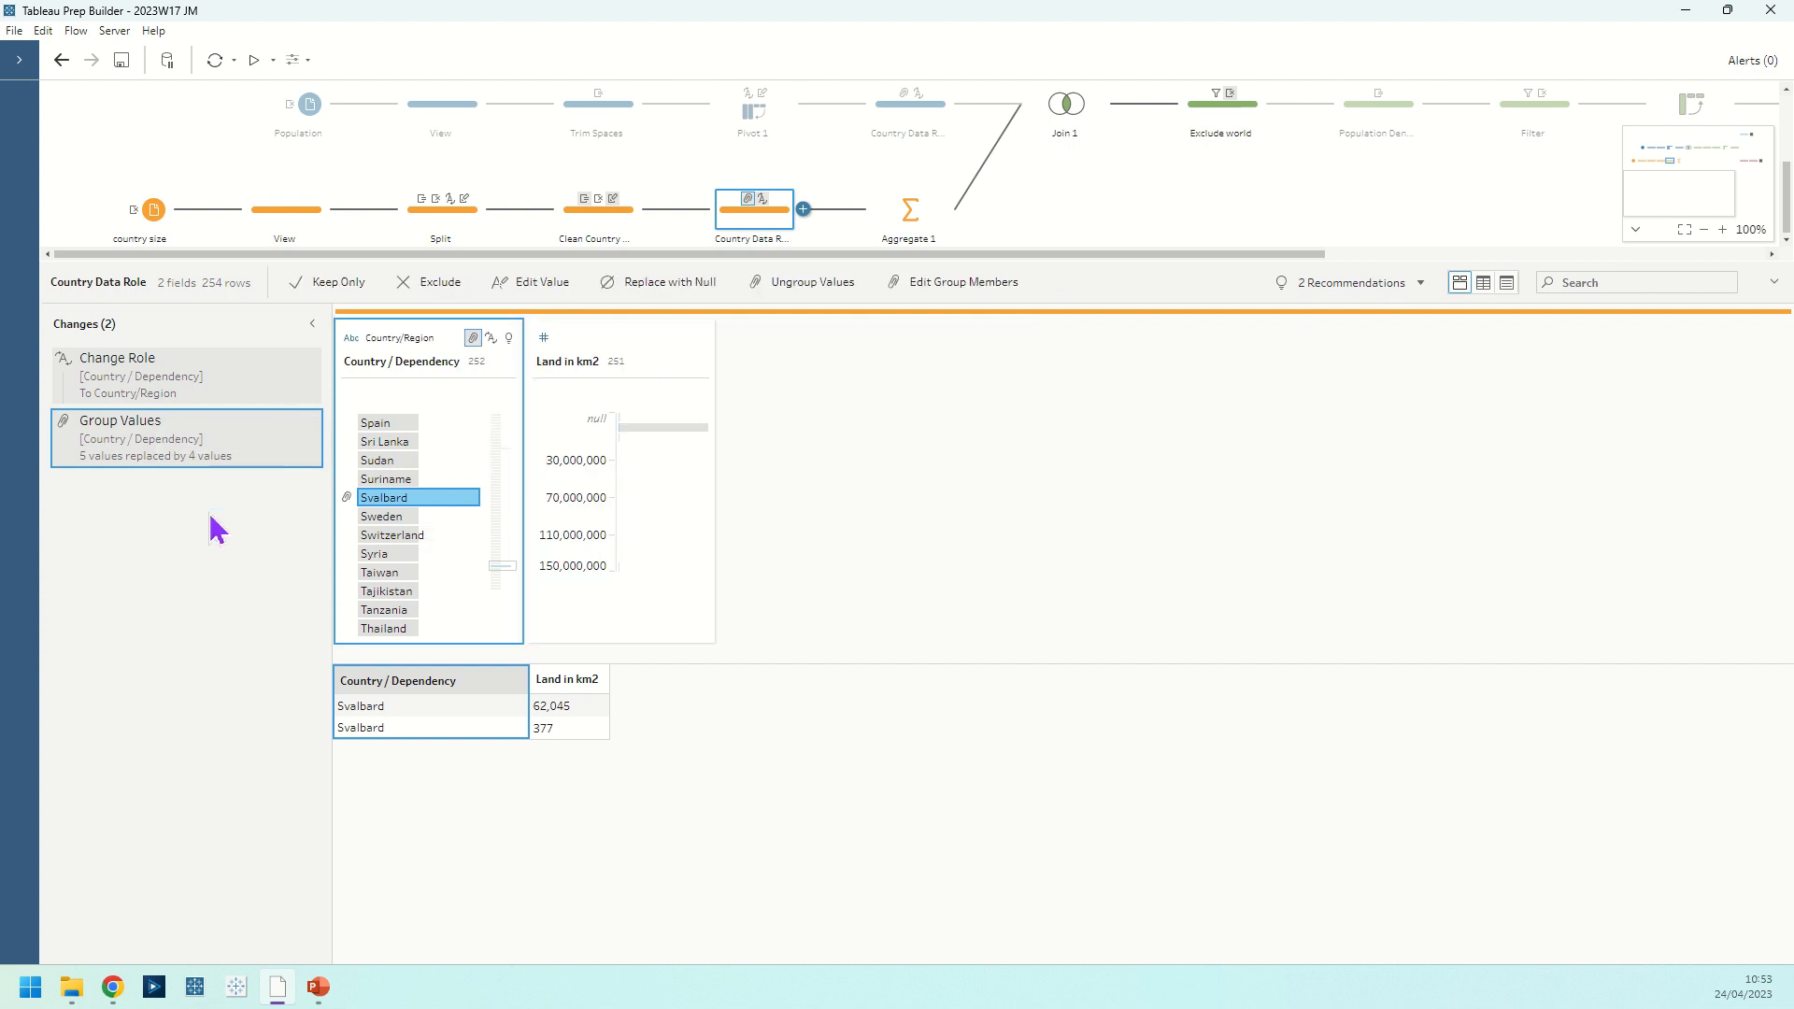
left_click(464, 500)
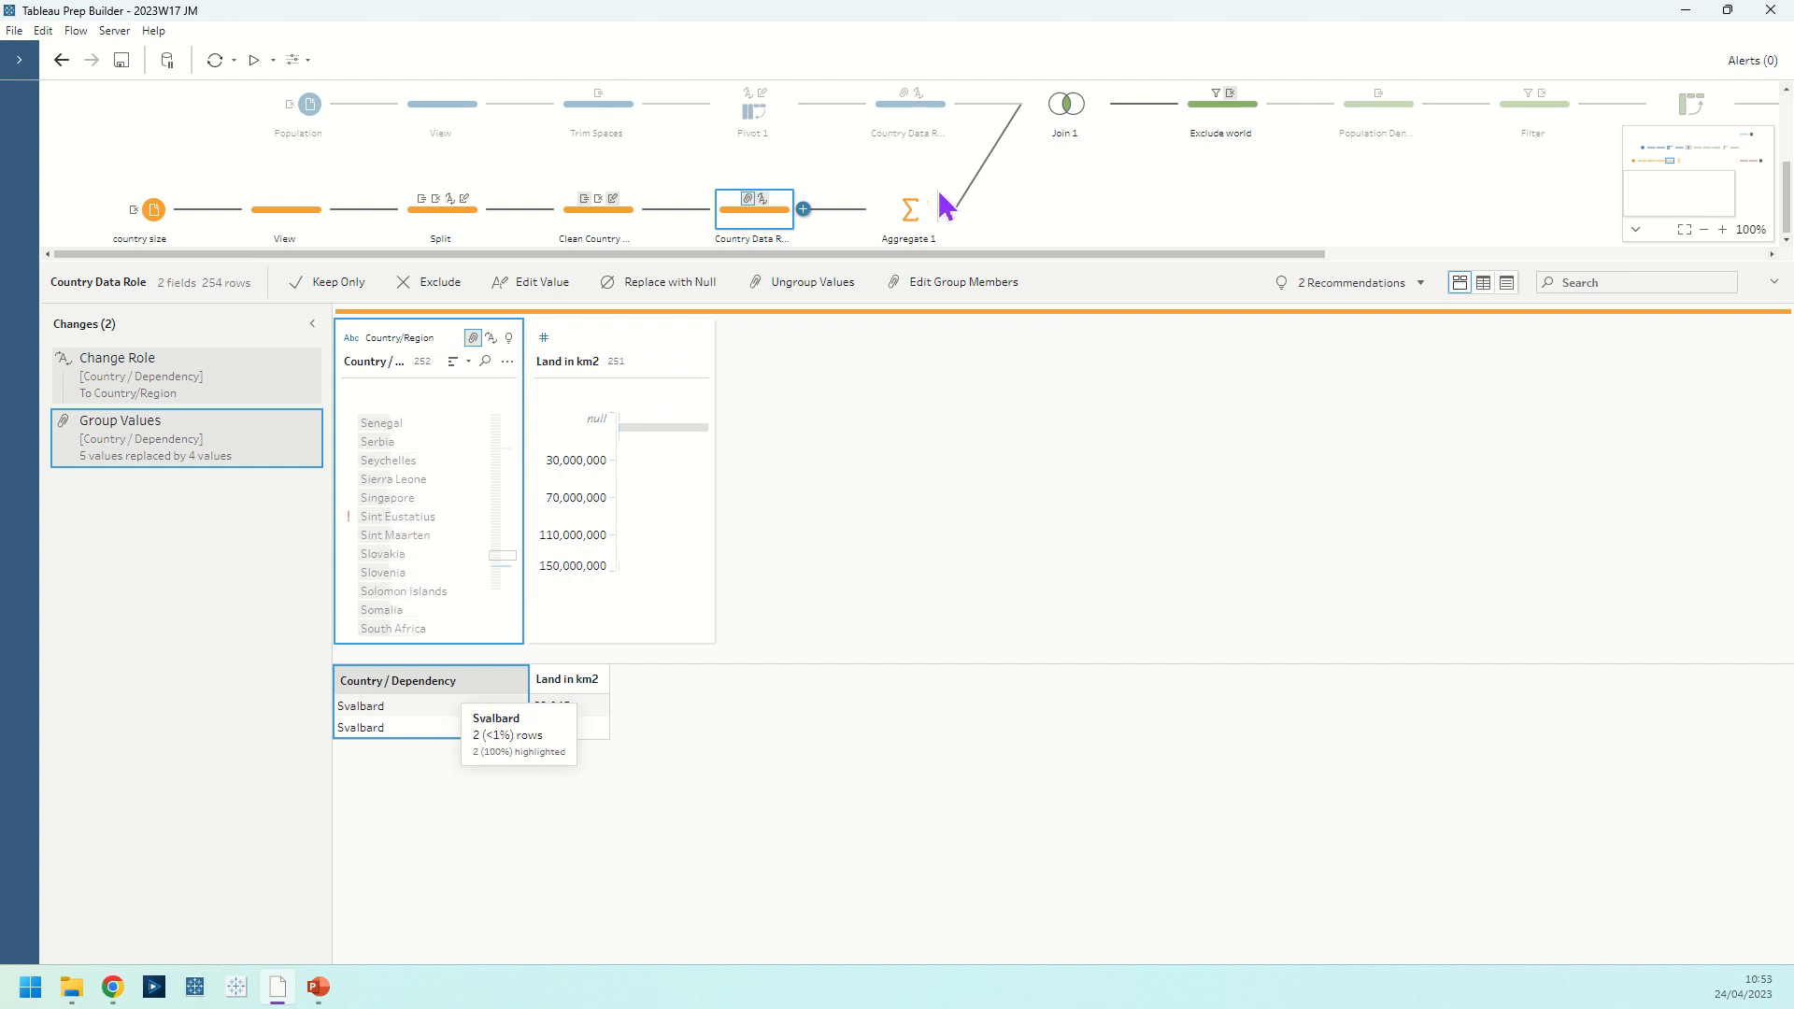
Review the Aggregate 1 grouping, and examine the unmatched Aggregate 1 rows excluded from Join 1.
left_click(914, 210)
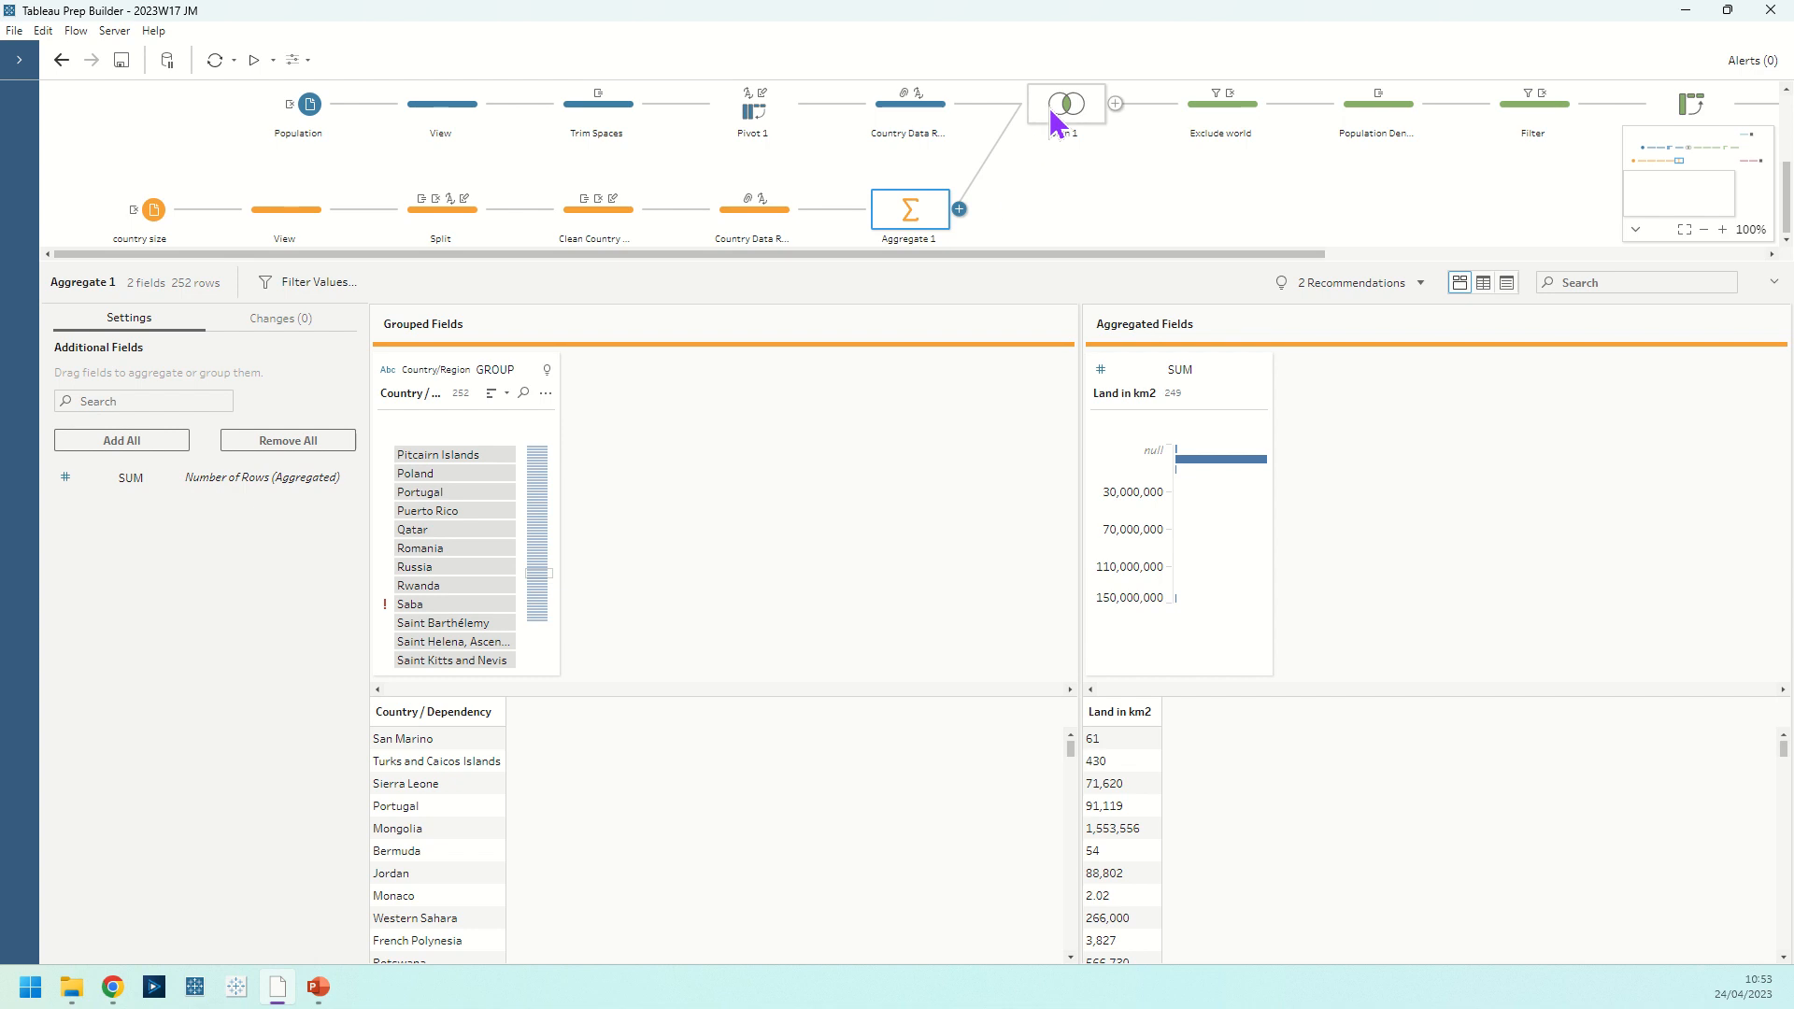
left_click(1052, 110)
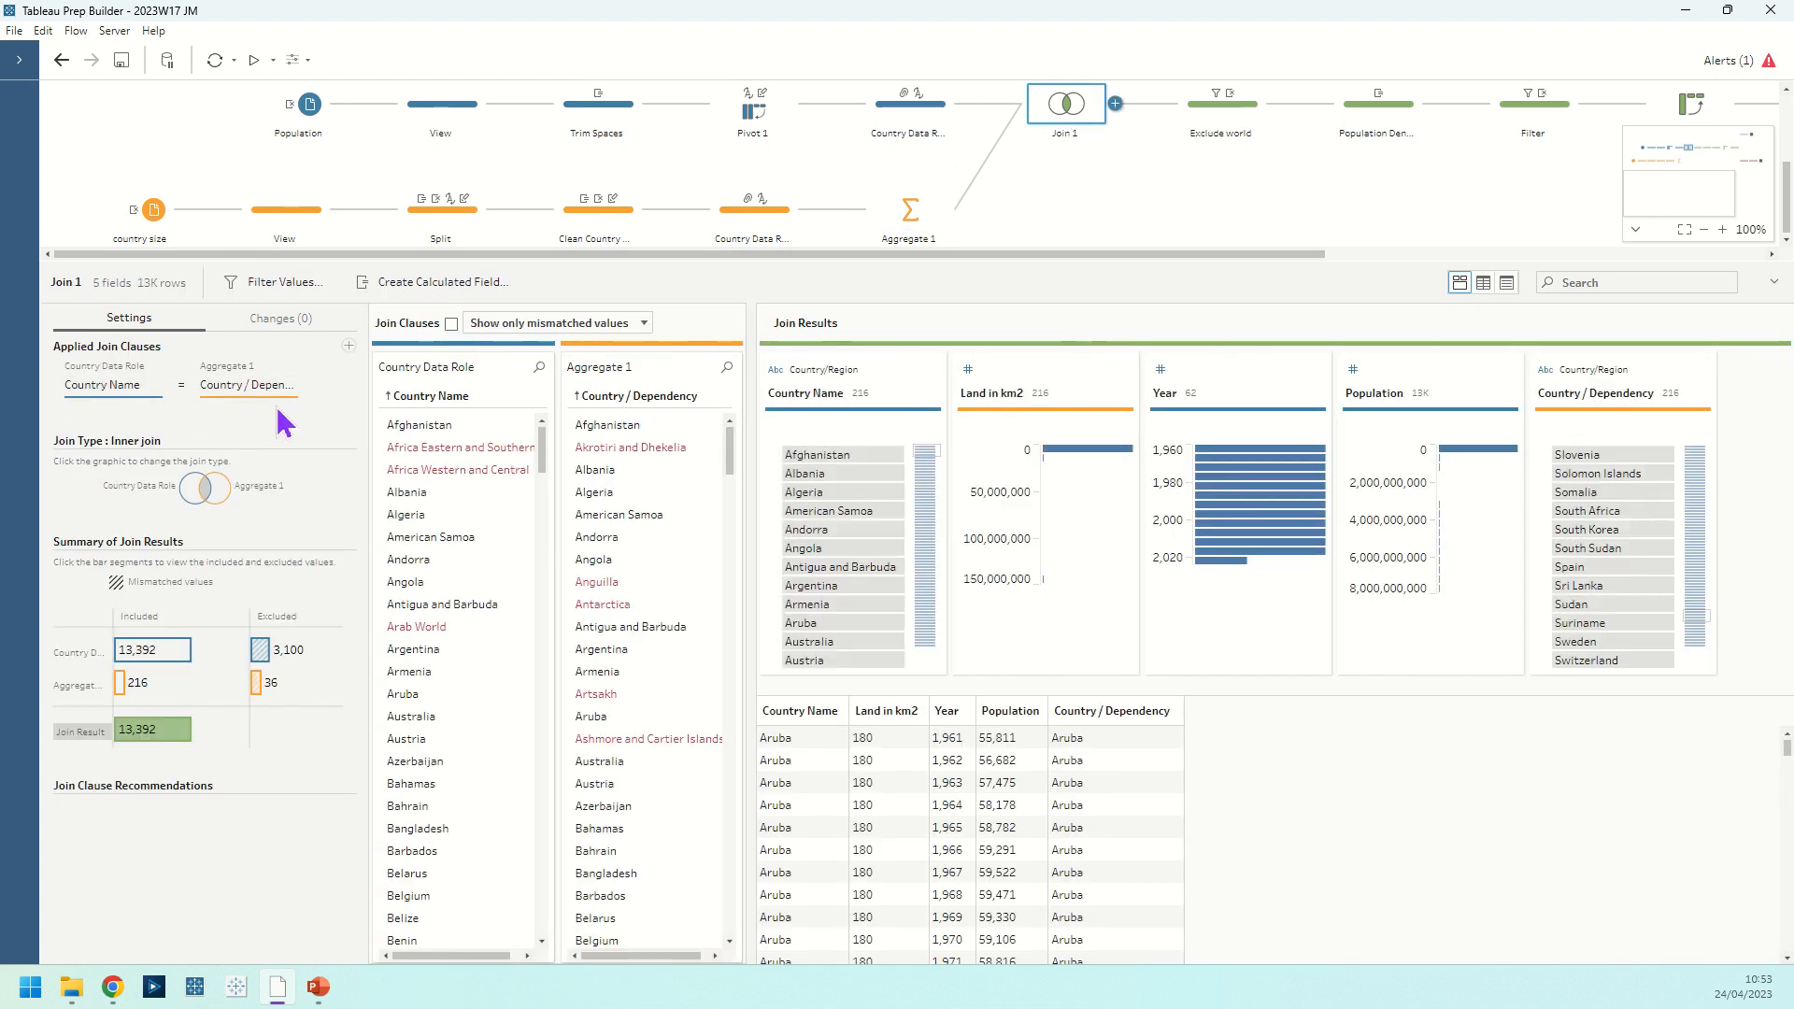
left_click(260, 694)
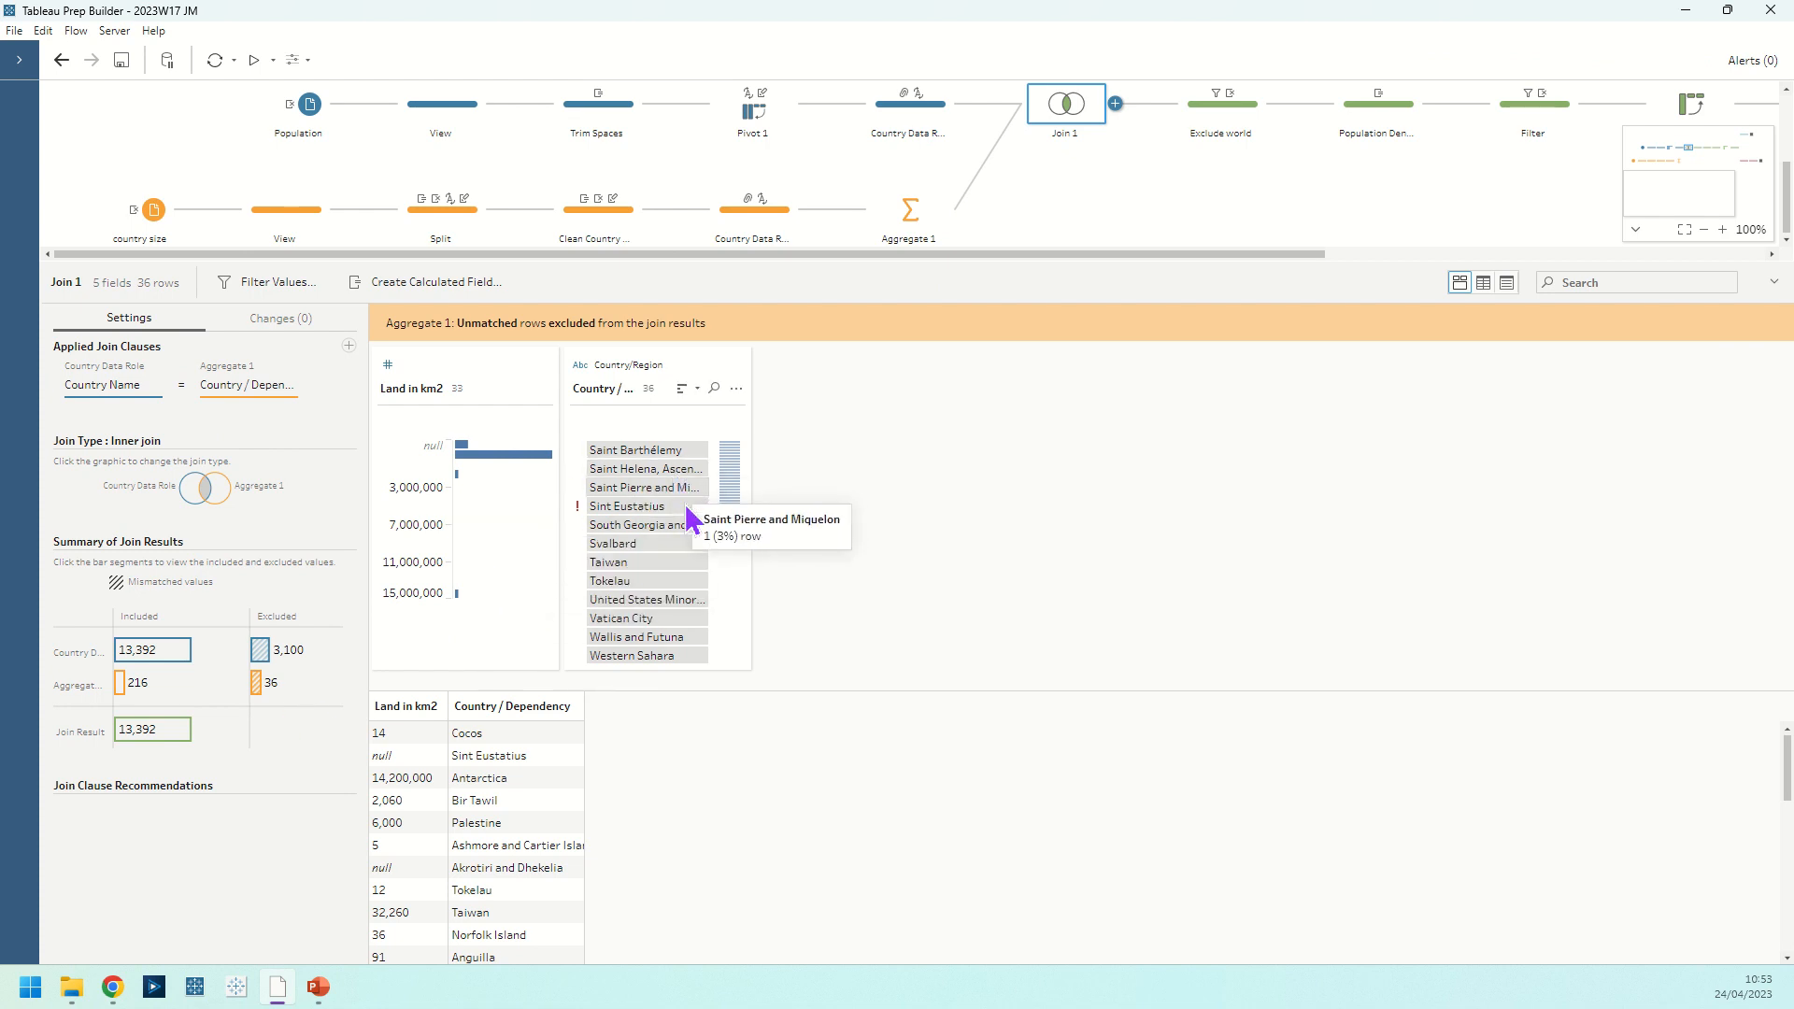
scroll(710, 617, "up", 2)
scroll(709, 620, "up", 3)
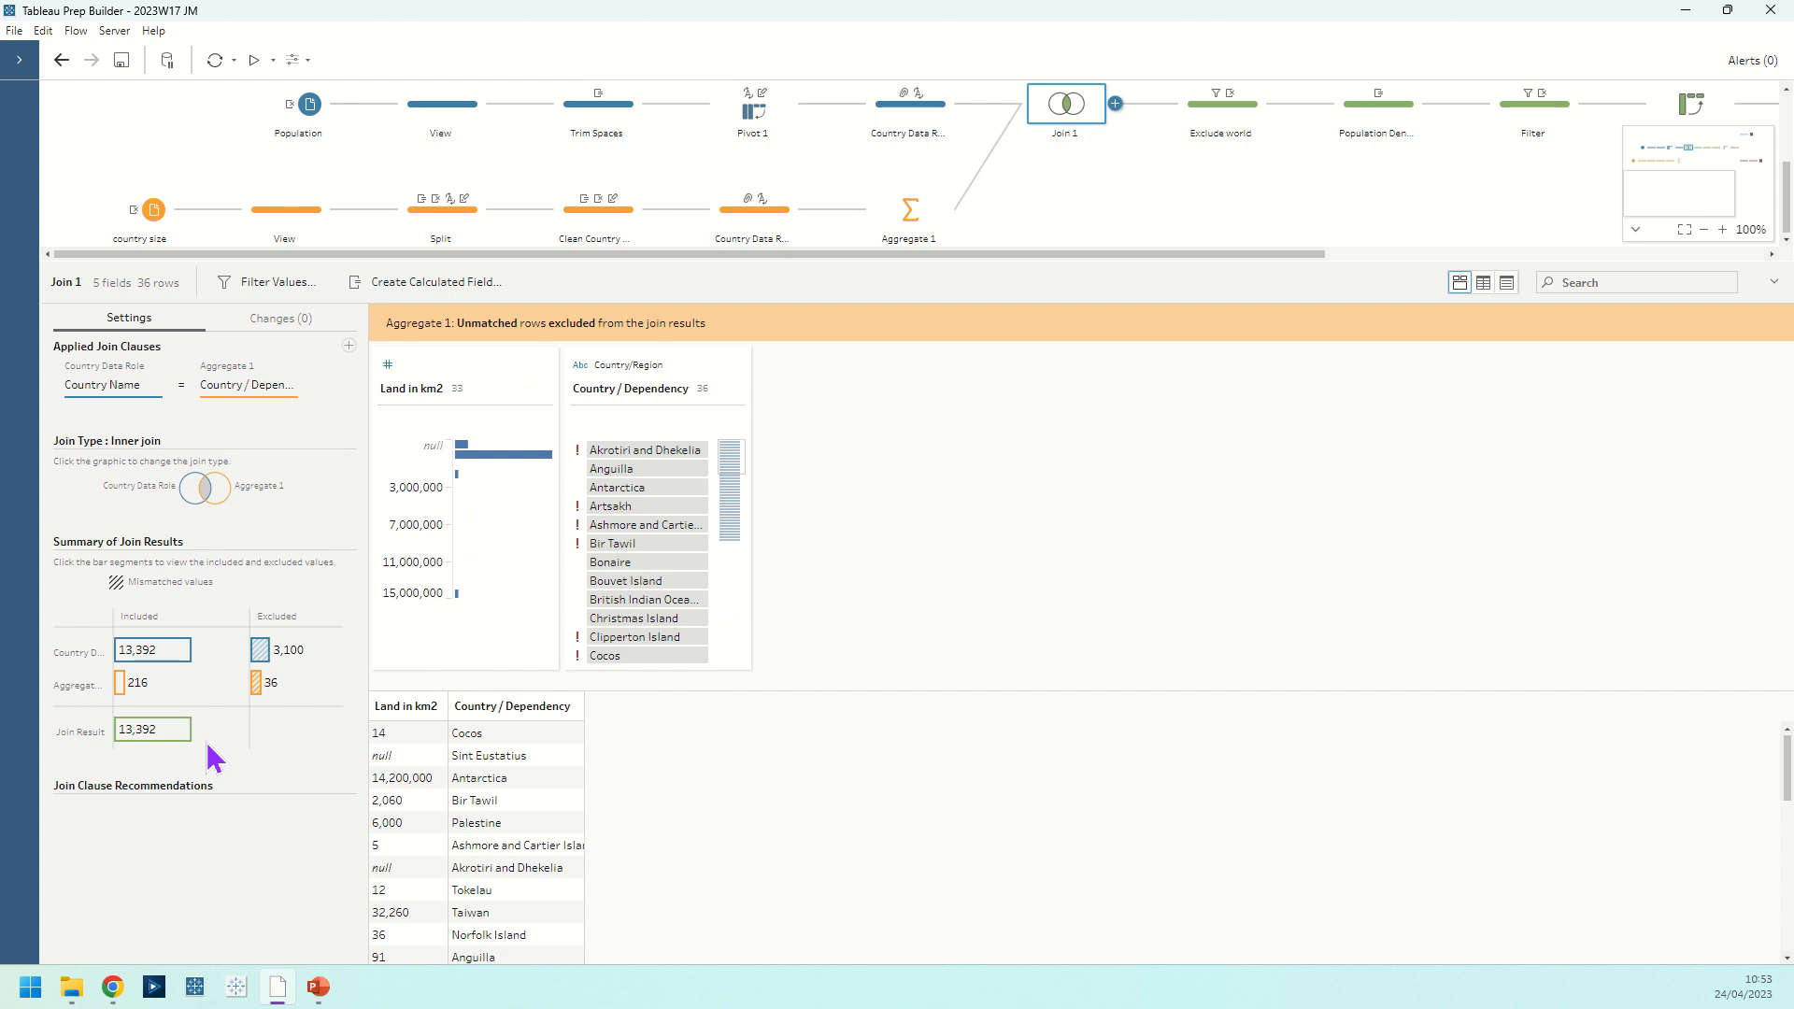
Review the Exclude world step's field removal and filter, and the calculated field in the Population Density step.
left_click(1230, 108)
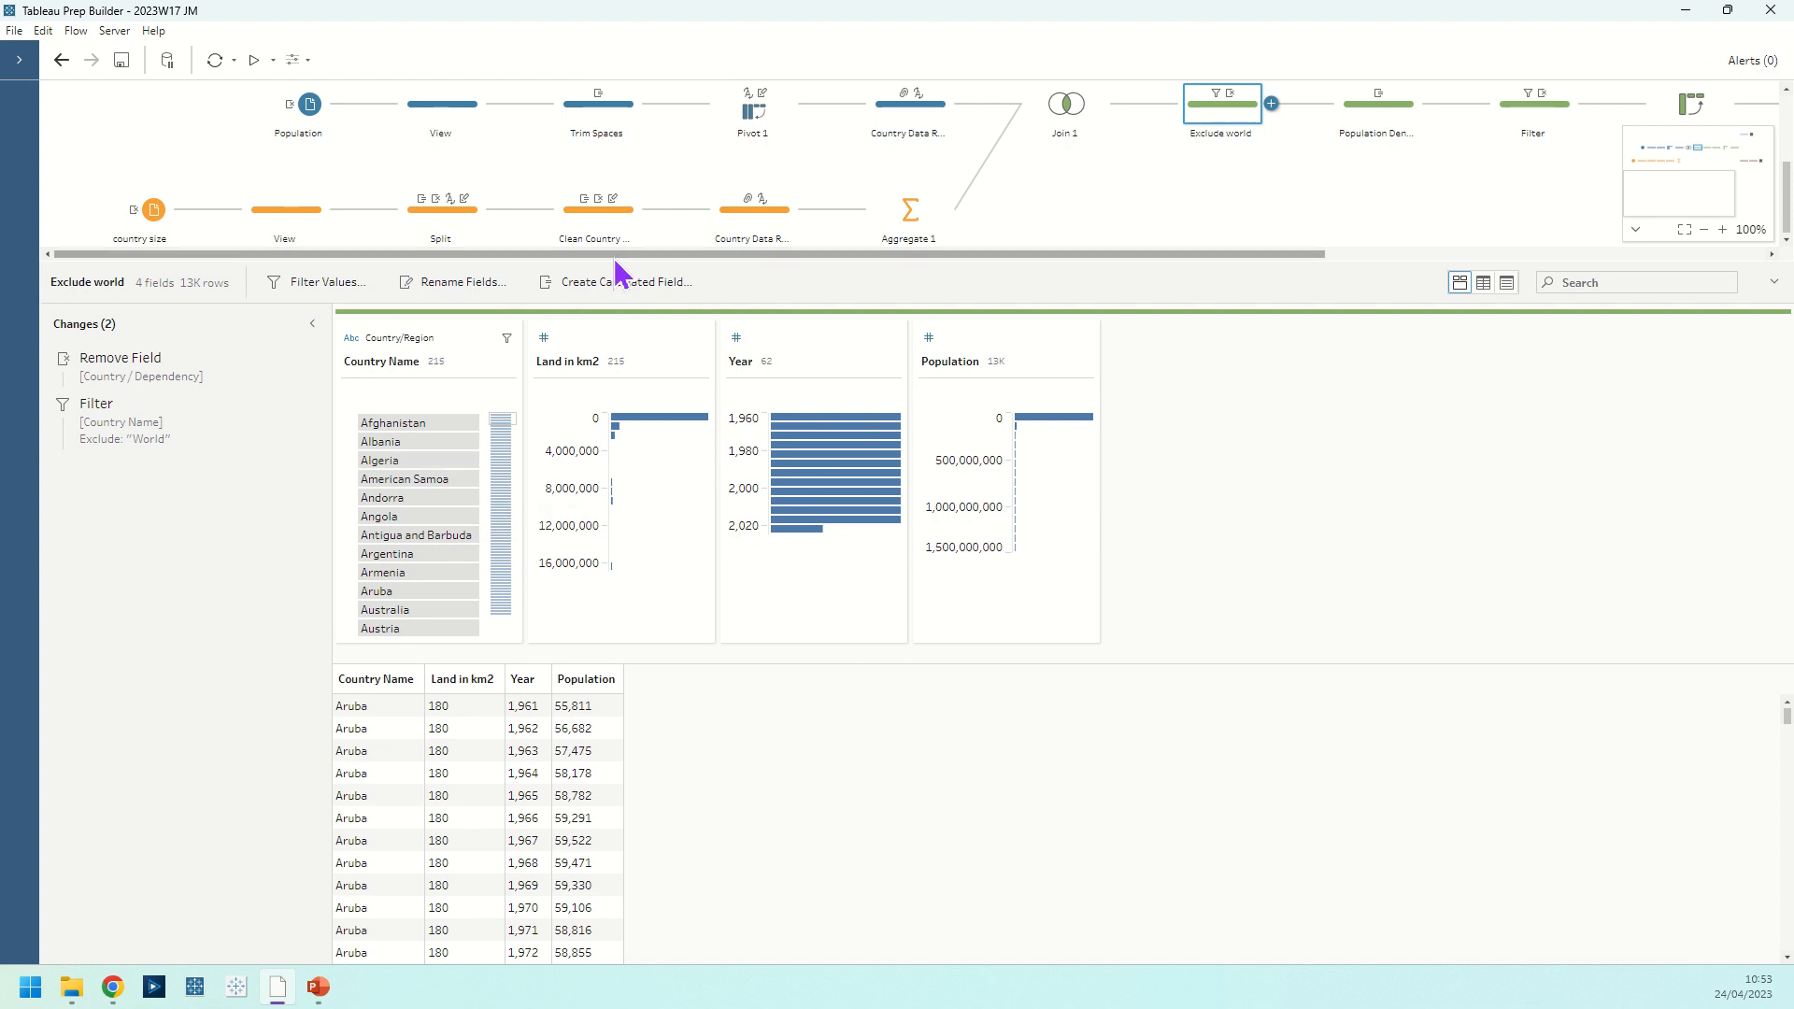
left_click_drag(622, 254, 1121, 260)
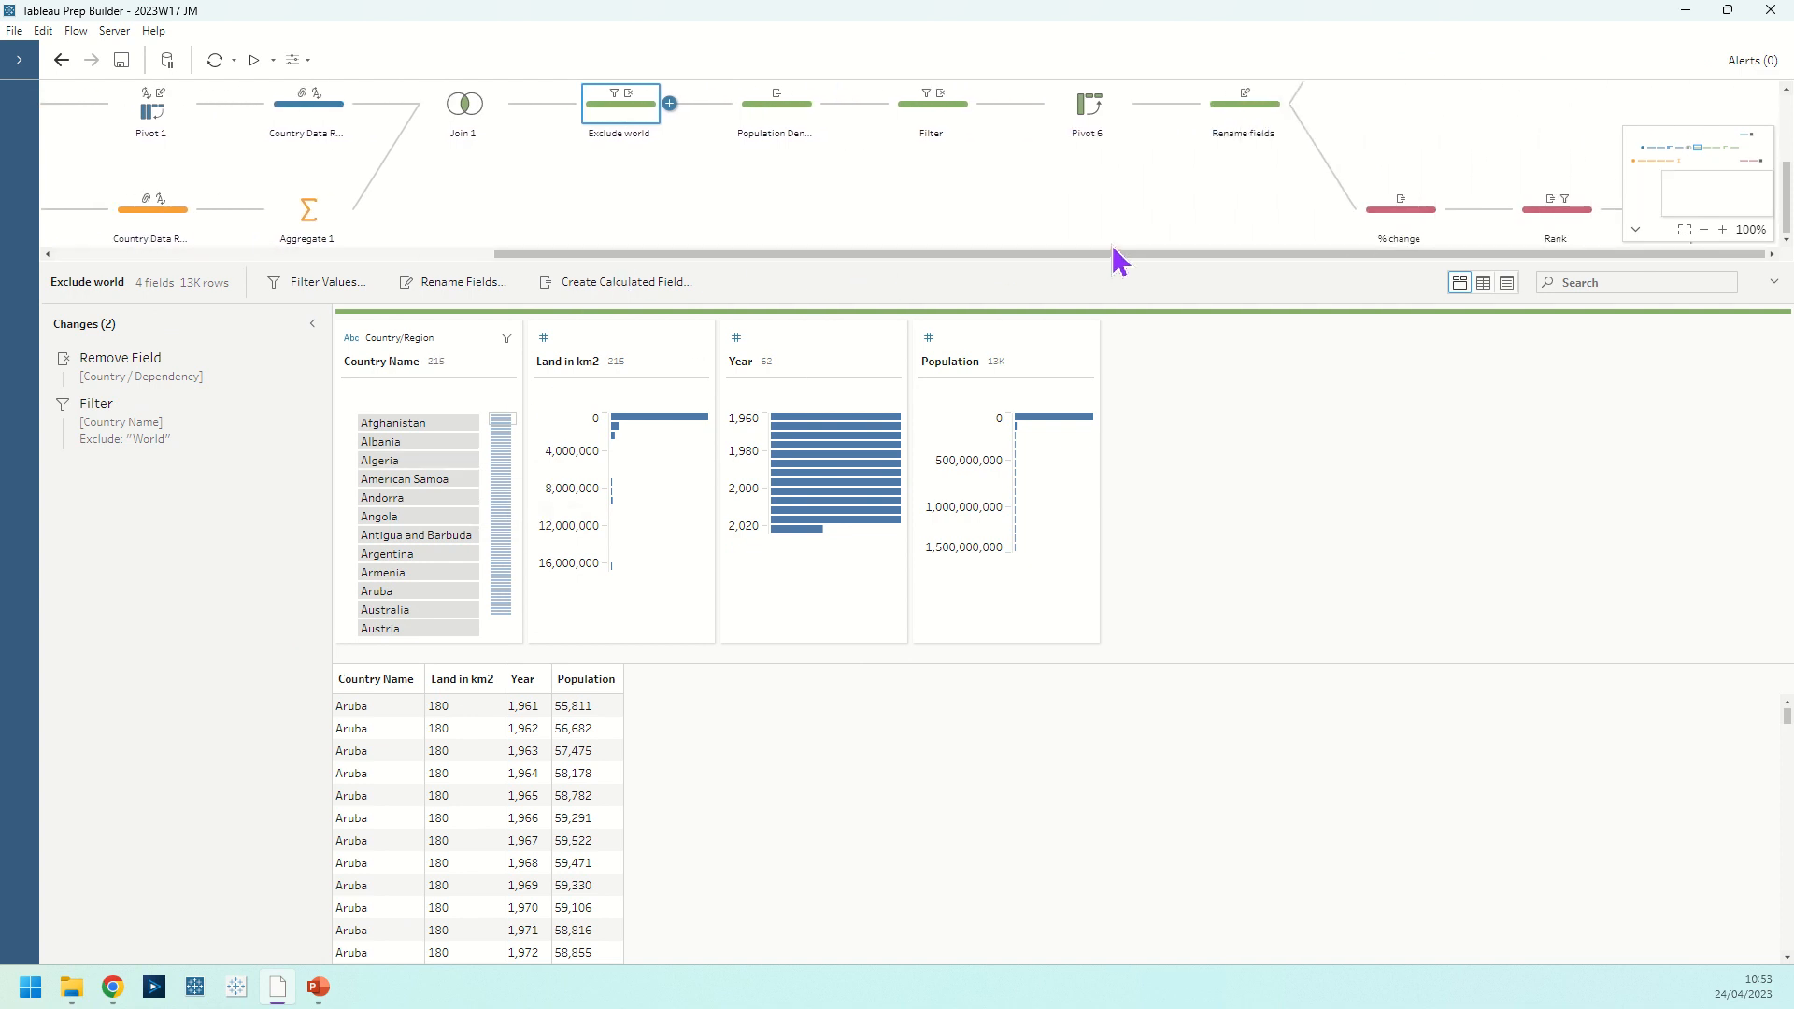
left_click(790, 136)
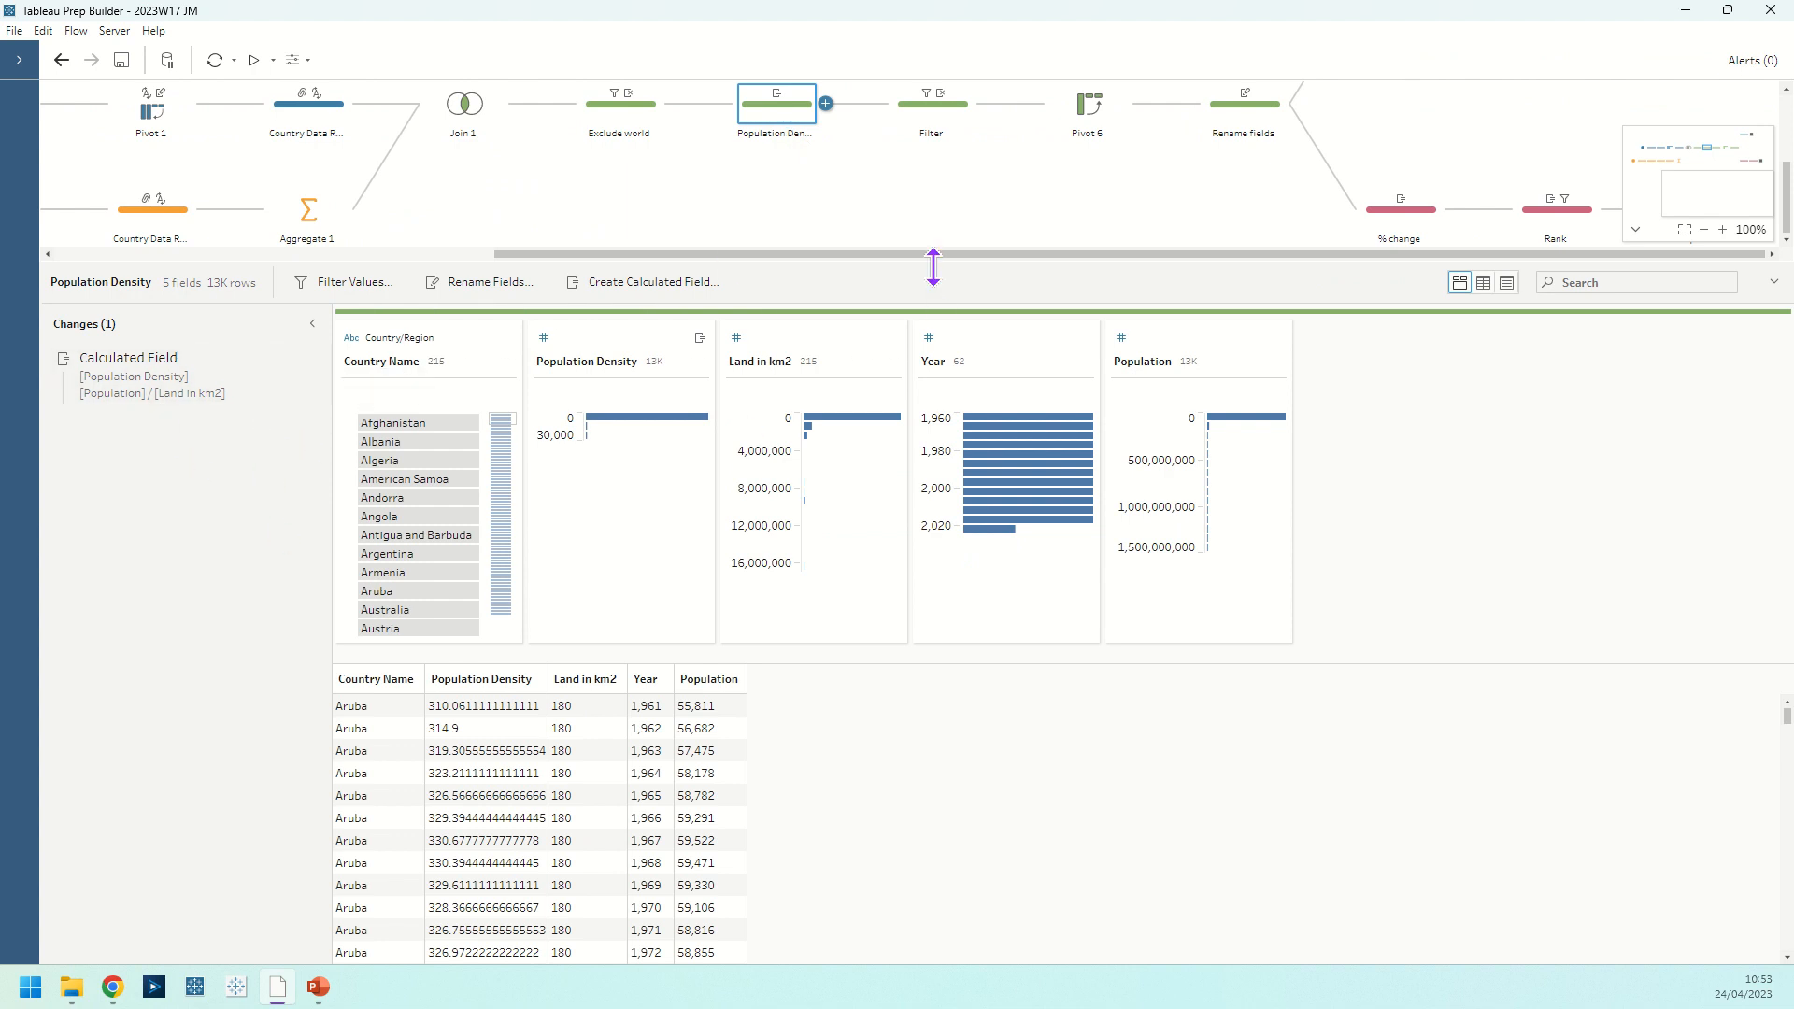
Open the Filter step and inspect the flow's year parameters, including the list of allowable values for Select First Year.
left_click(938, 128)
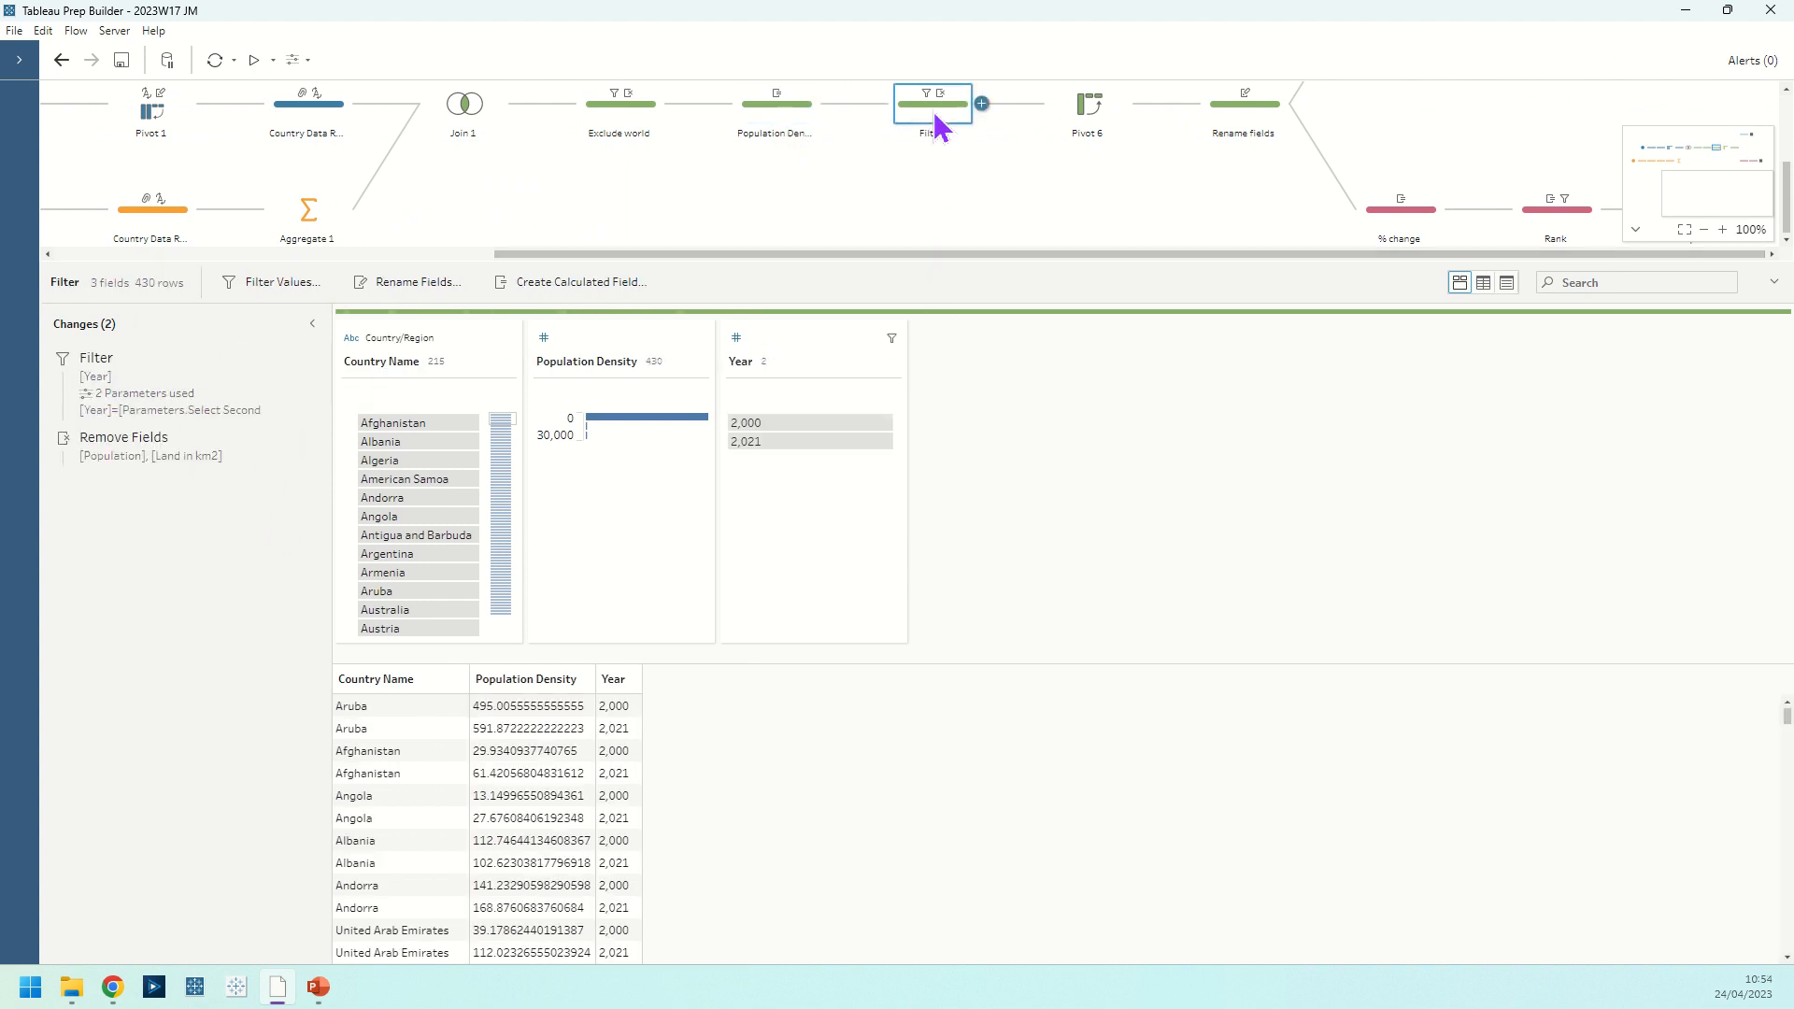
scroll(953, 229, "up", 2)
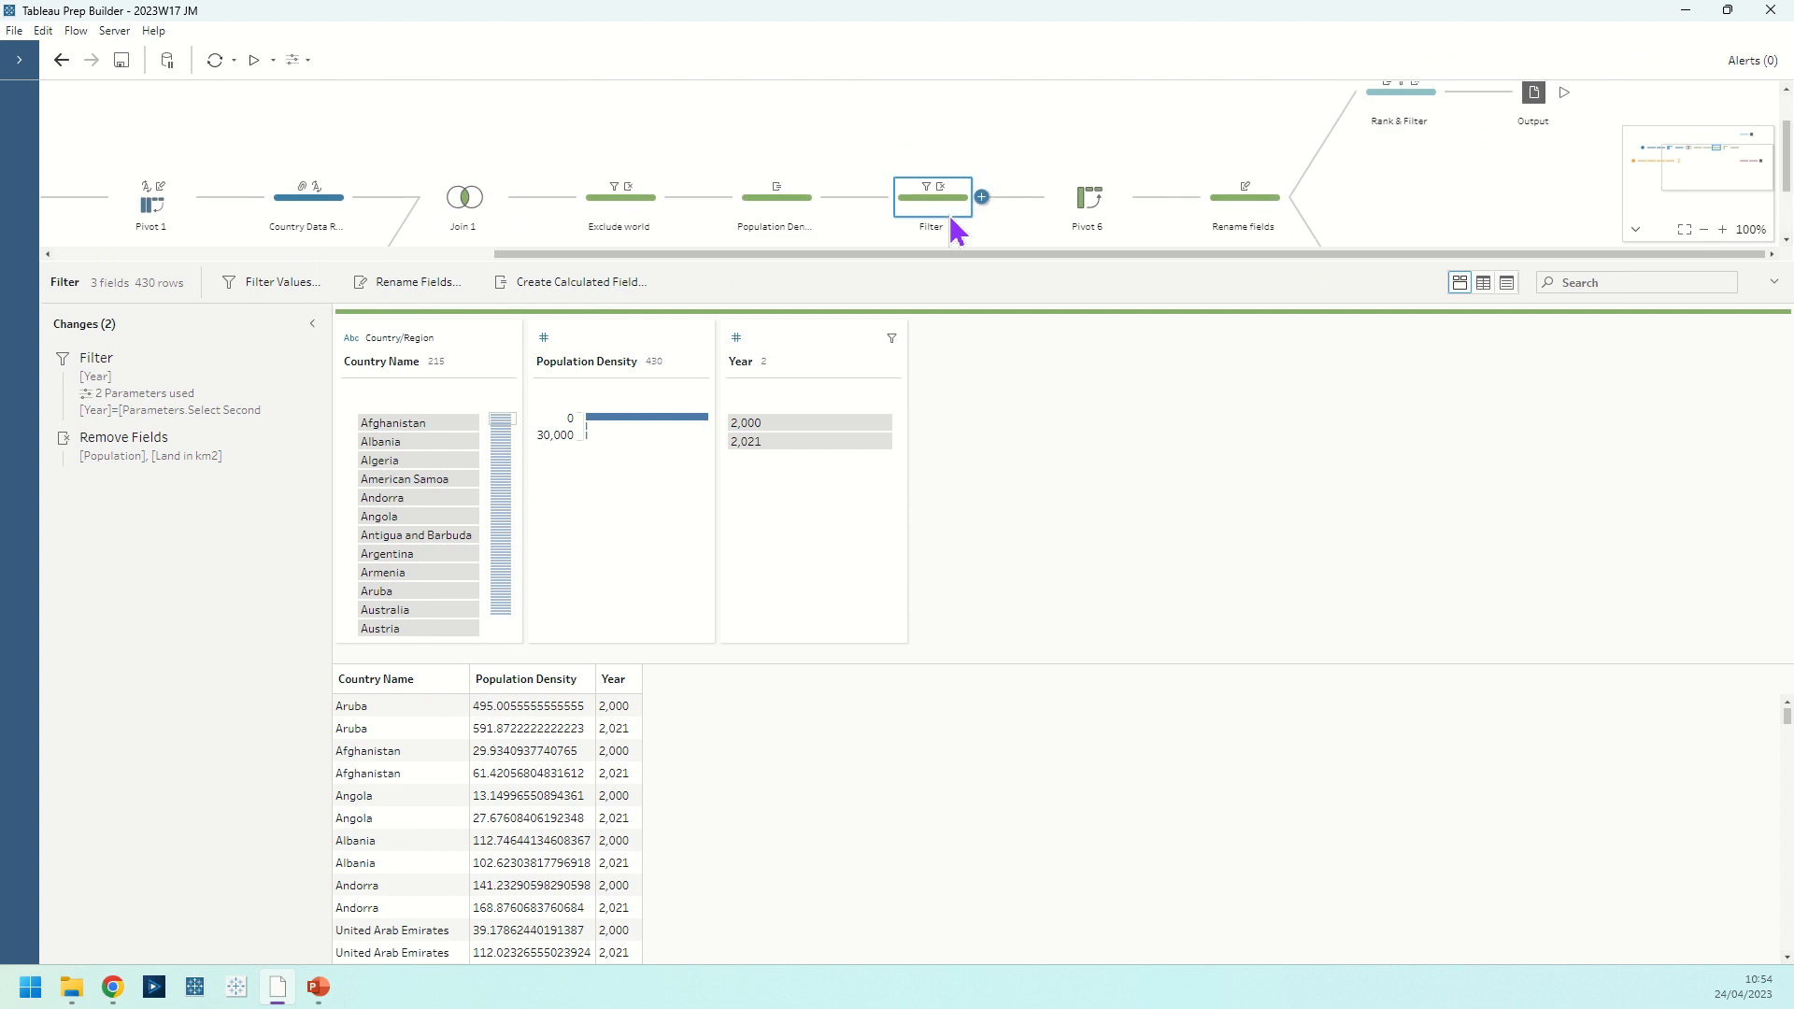
left_click(296, 60)
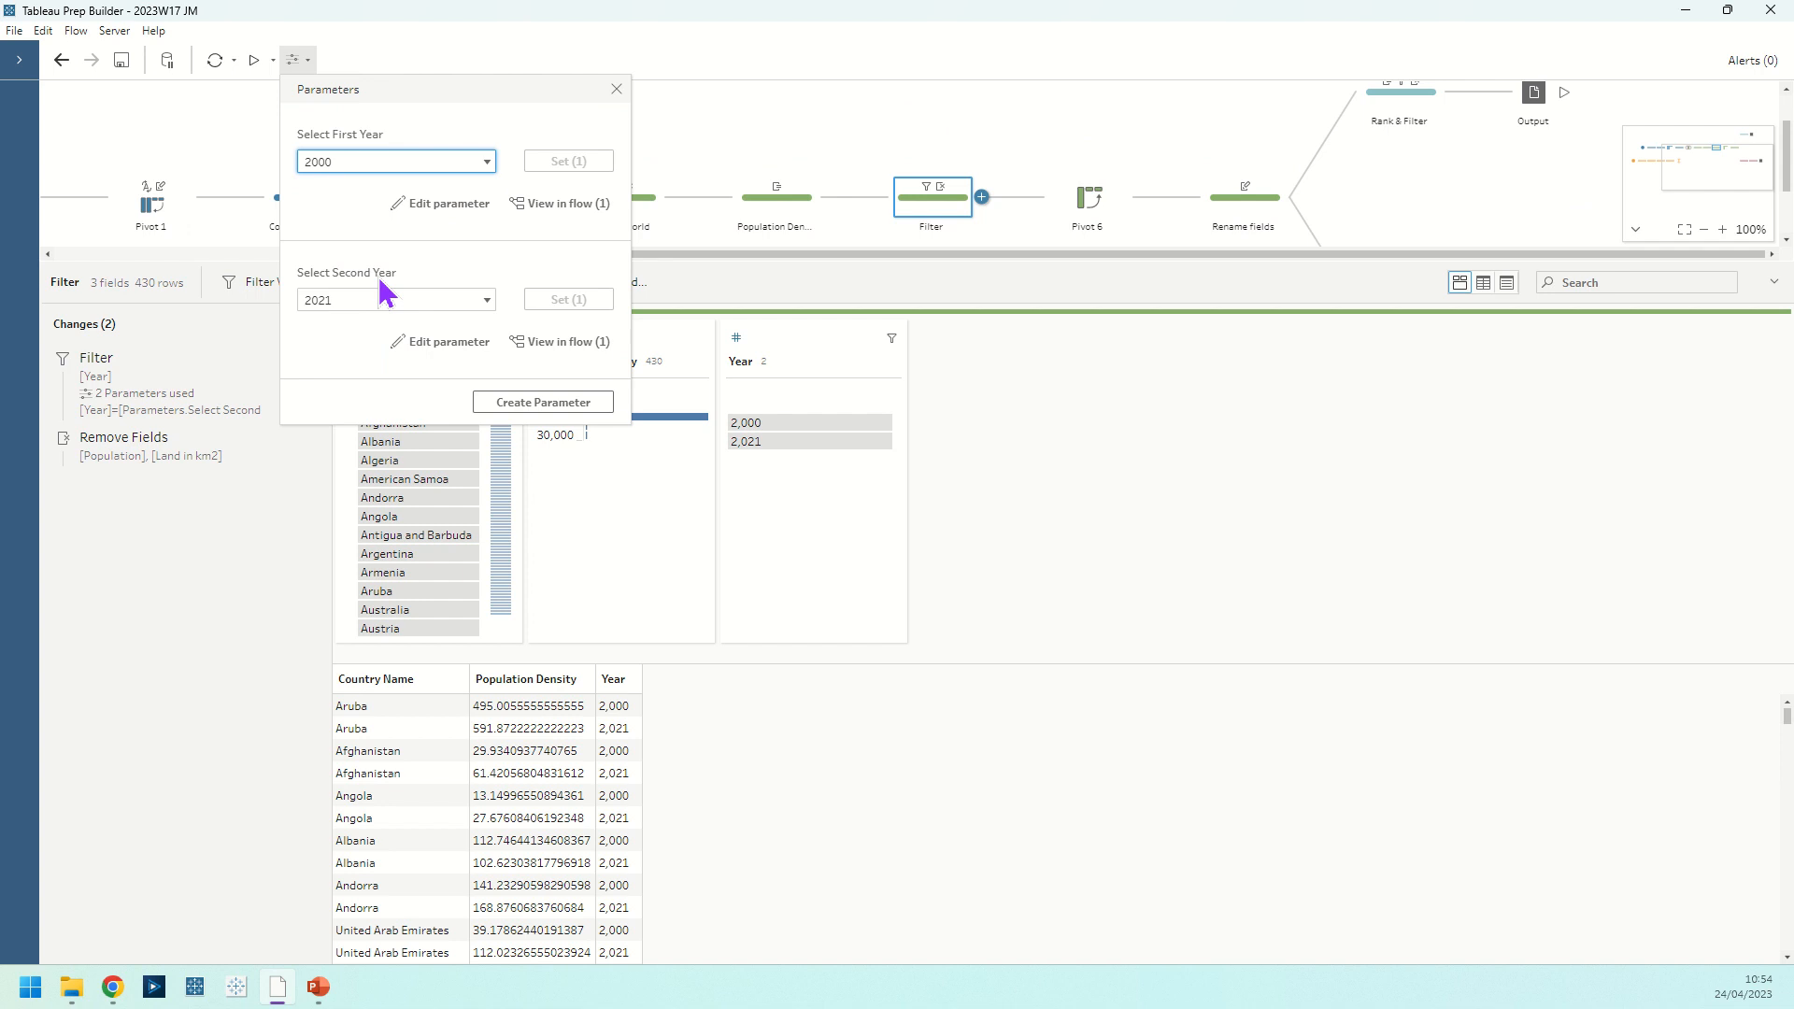
left_click(400, 206)
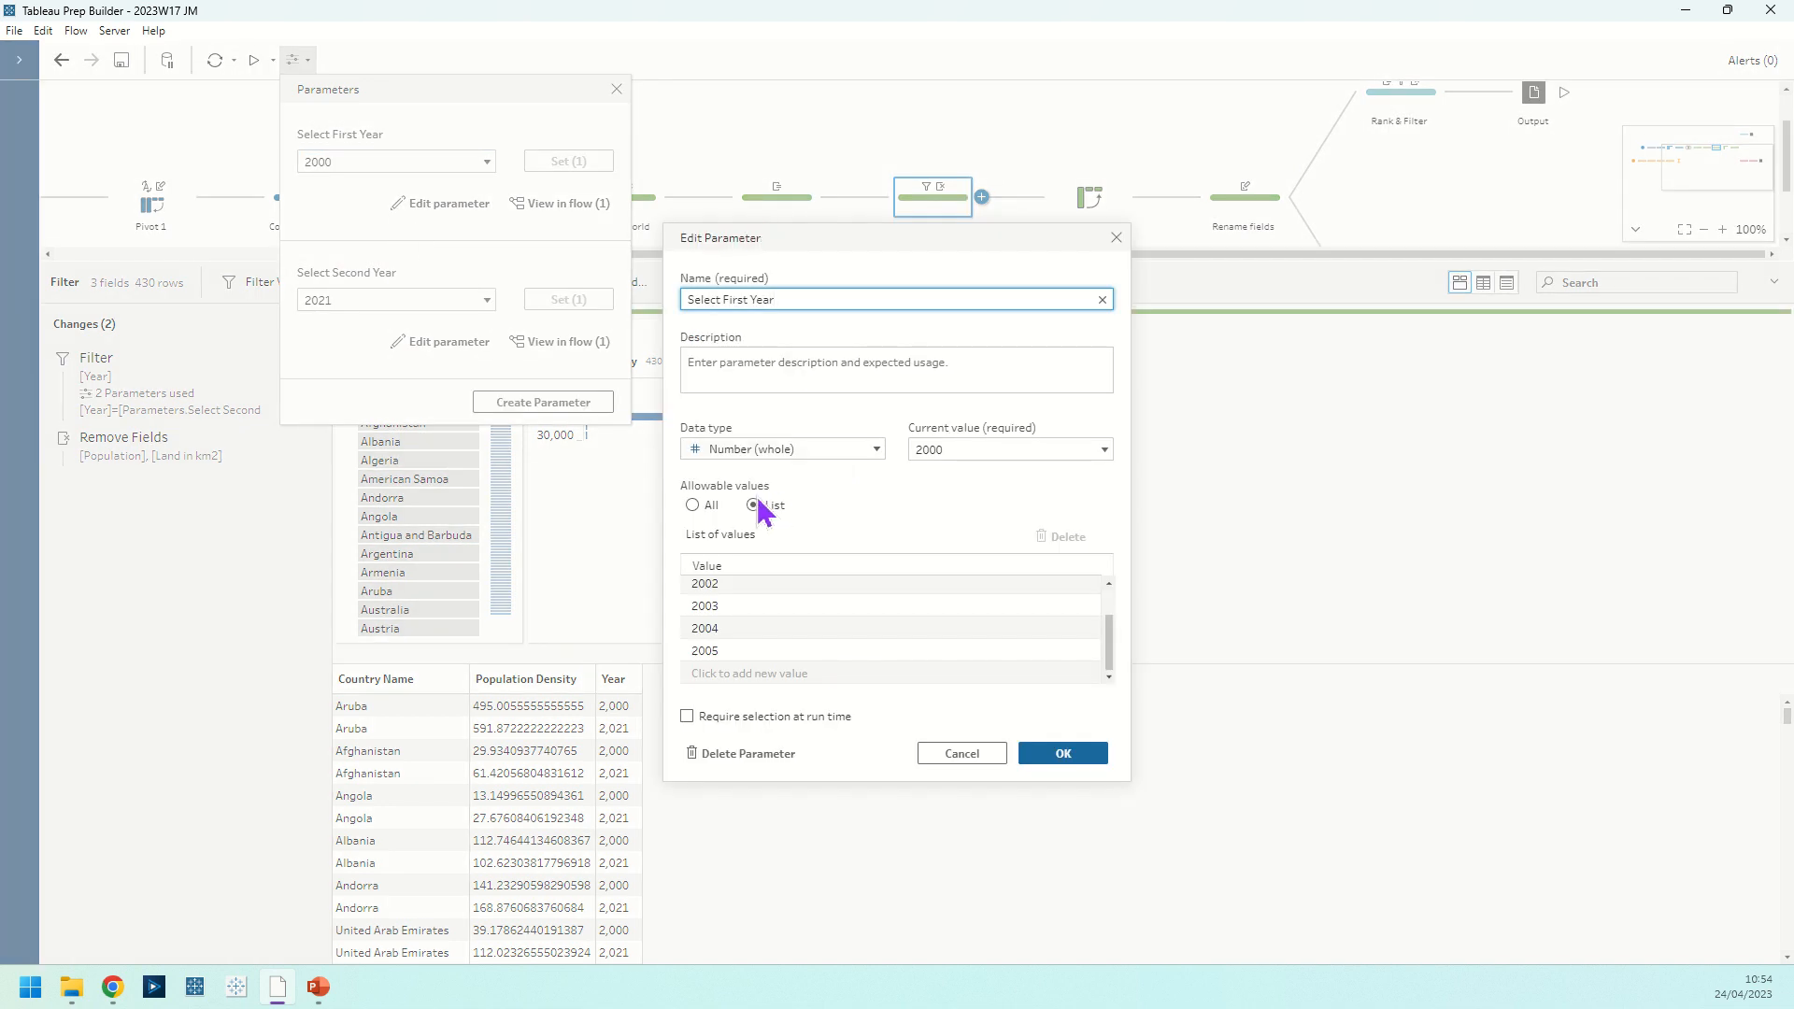
scroll(846, 642, "up", 2)
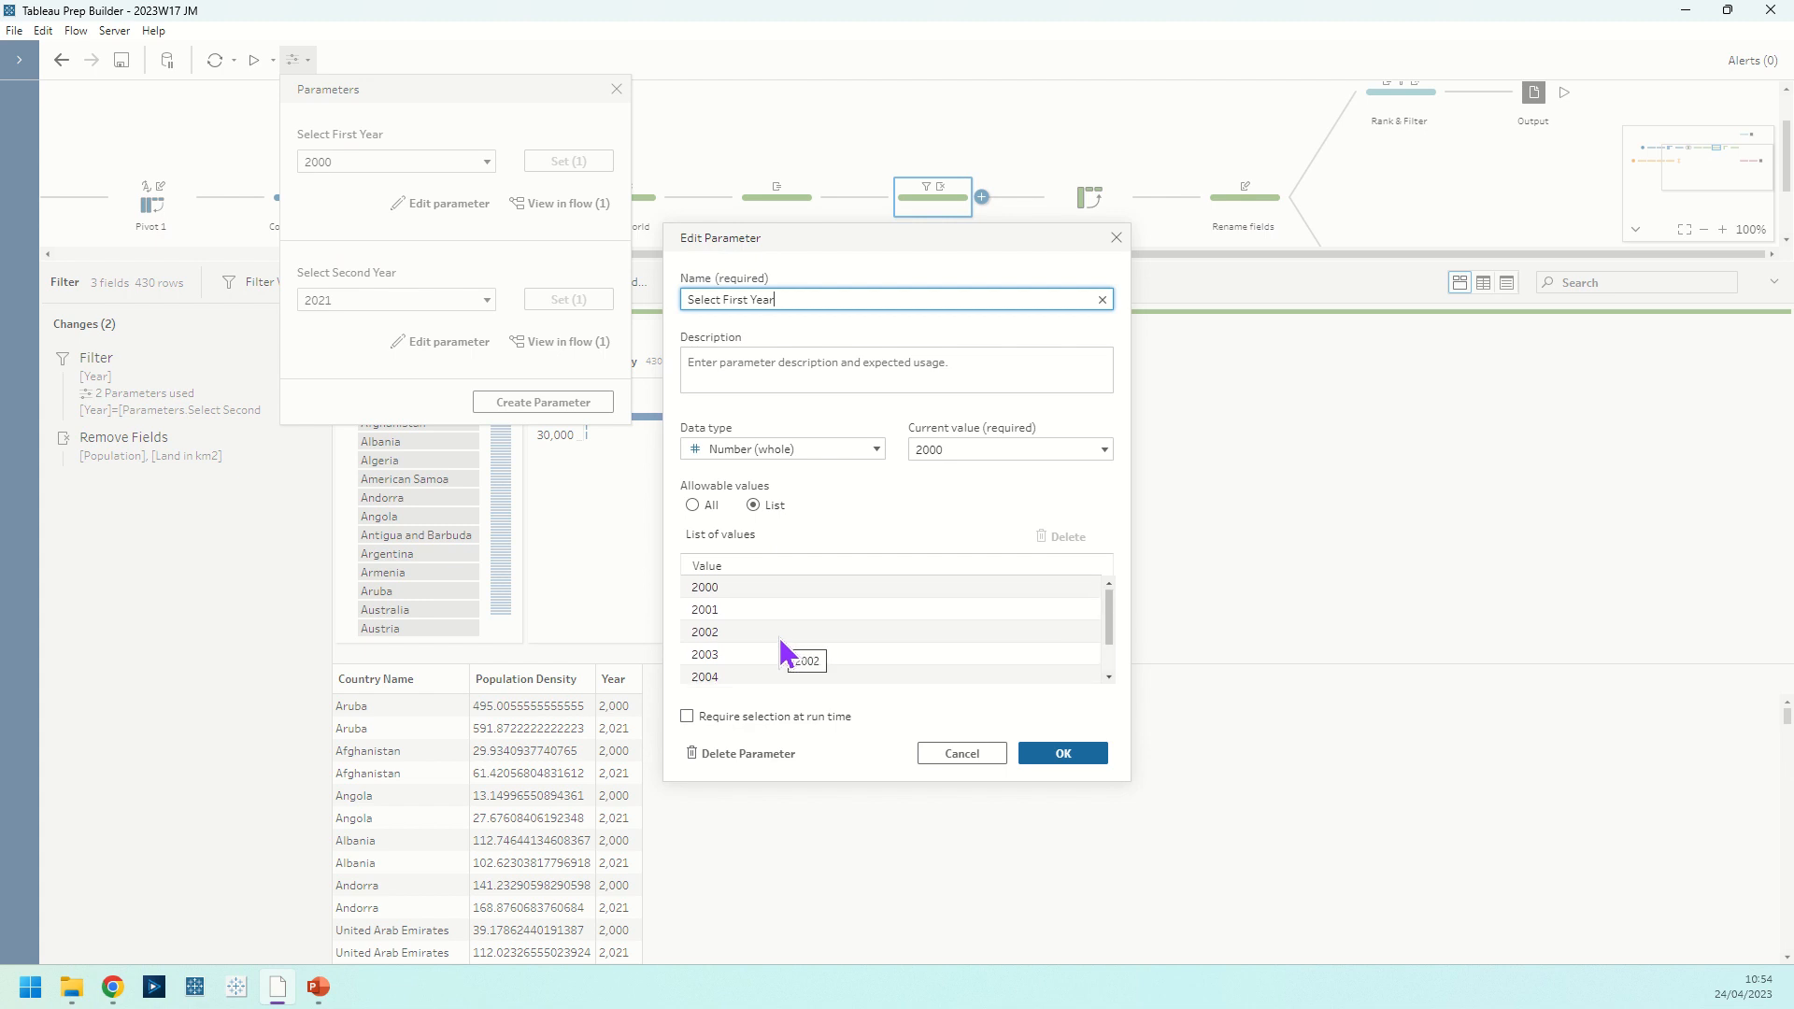
left_click(1080, 753)
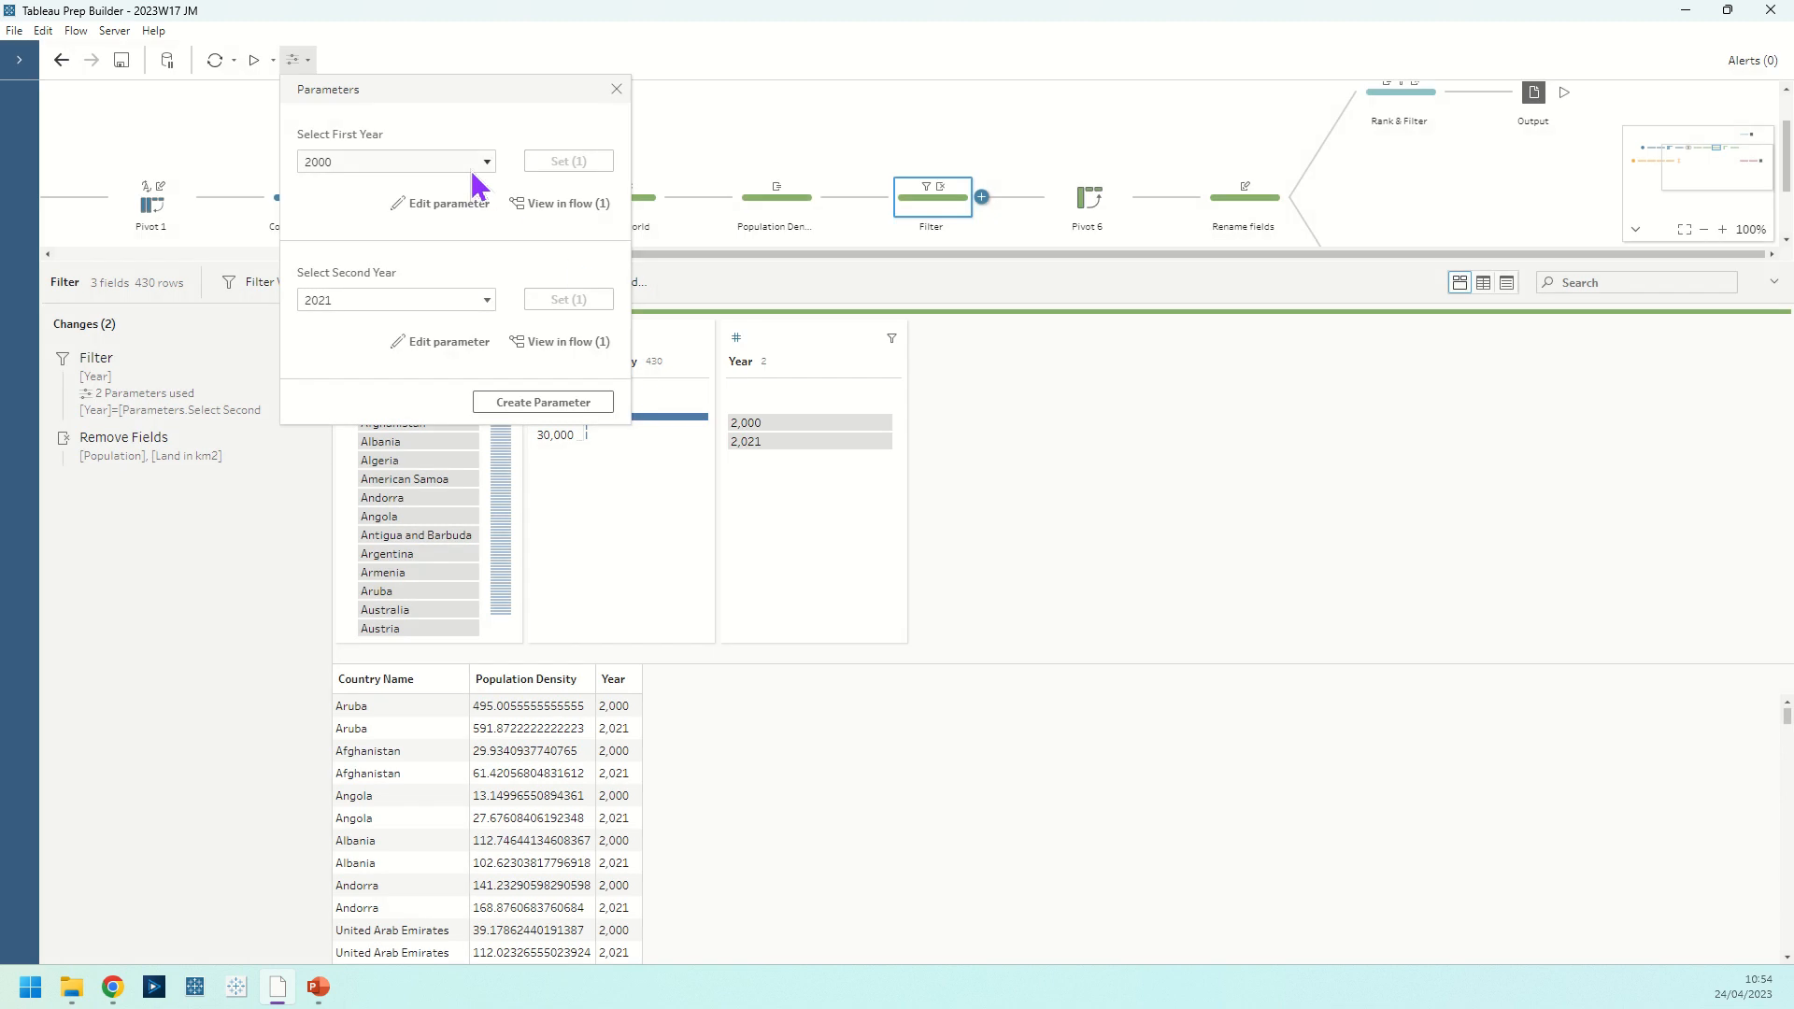
left_click(615, 90)
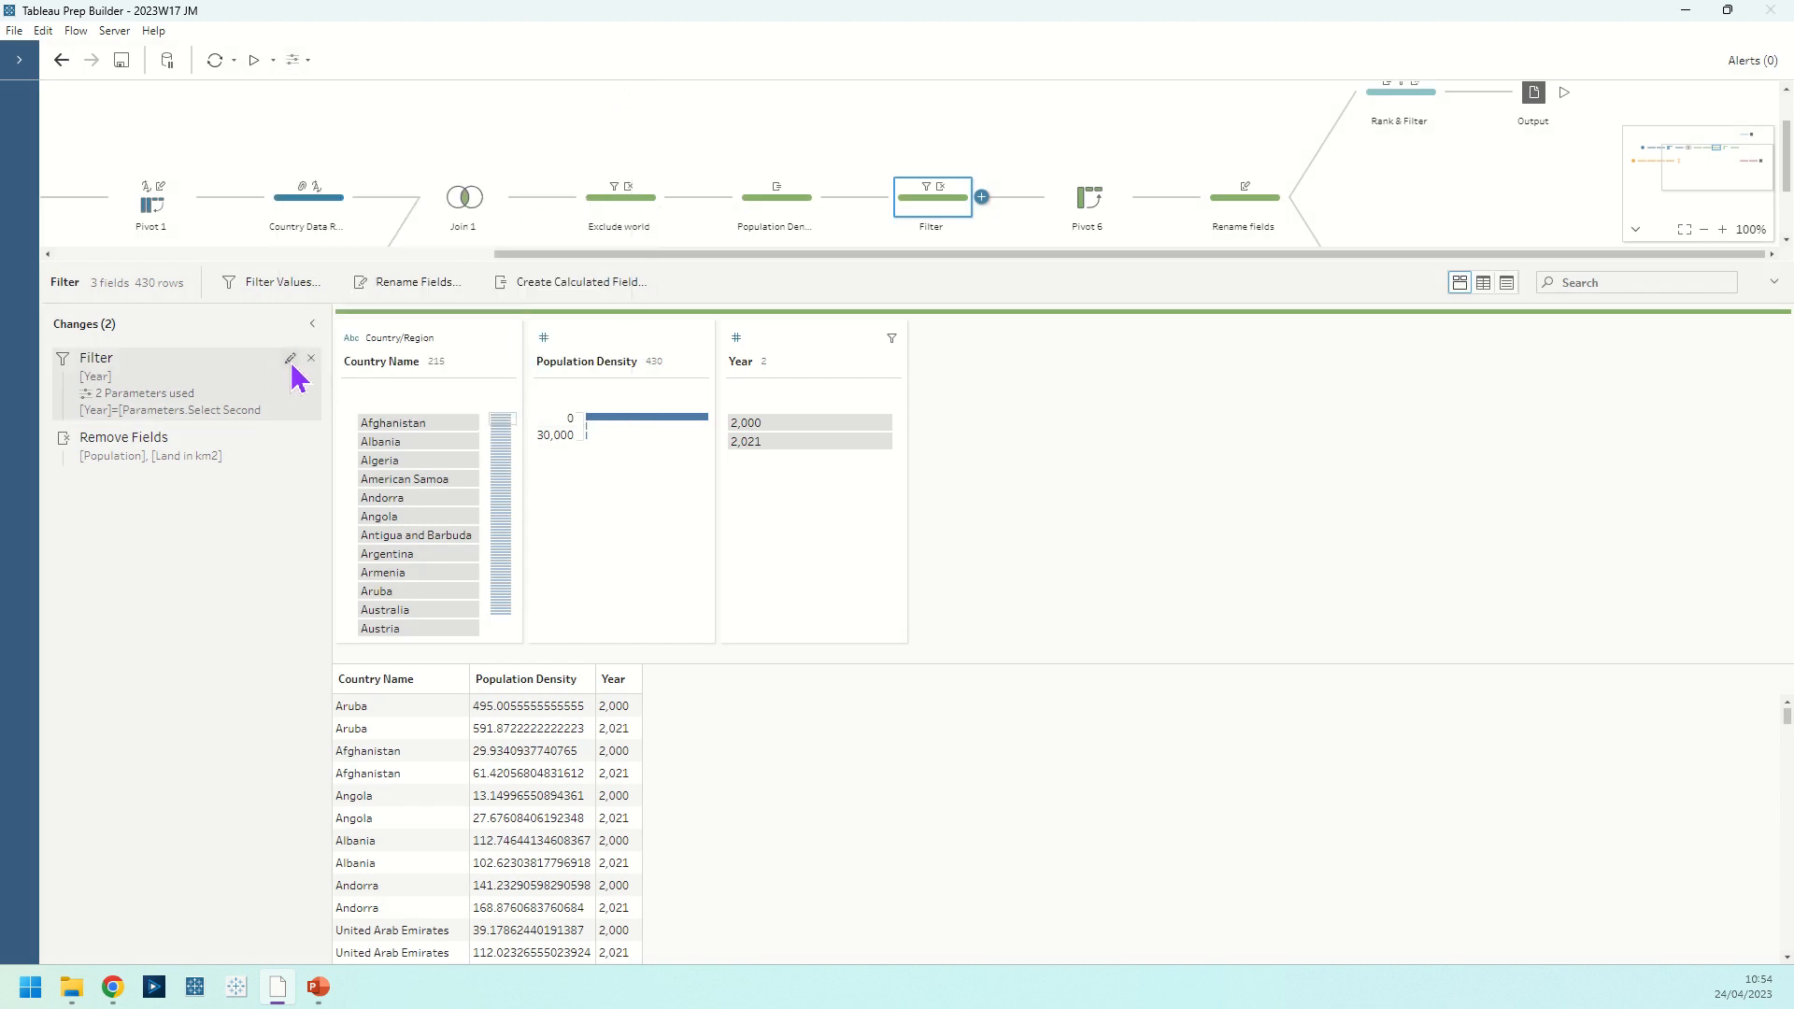
Inspect the Year filter's calculation using the two year parameters, and review Pivot 6's rows-to-columns settings.
left_click(291, 360)
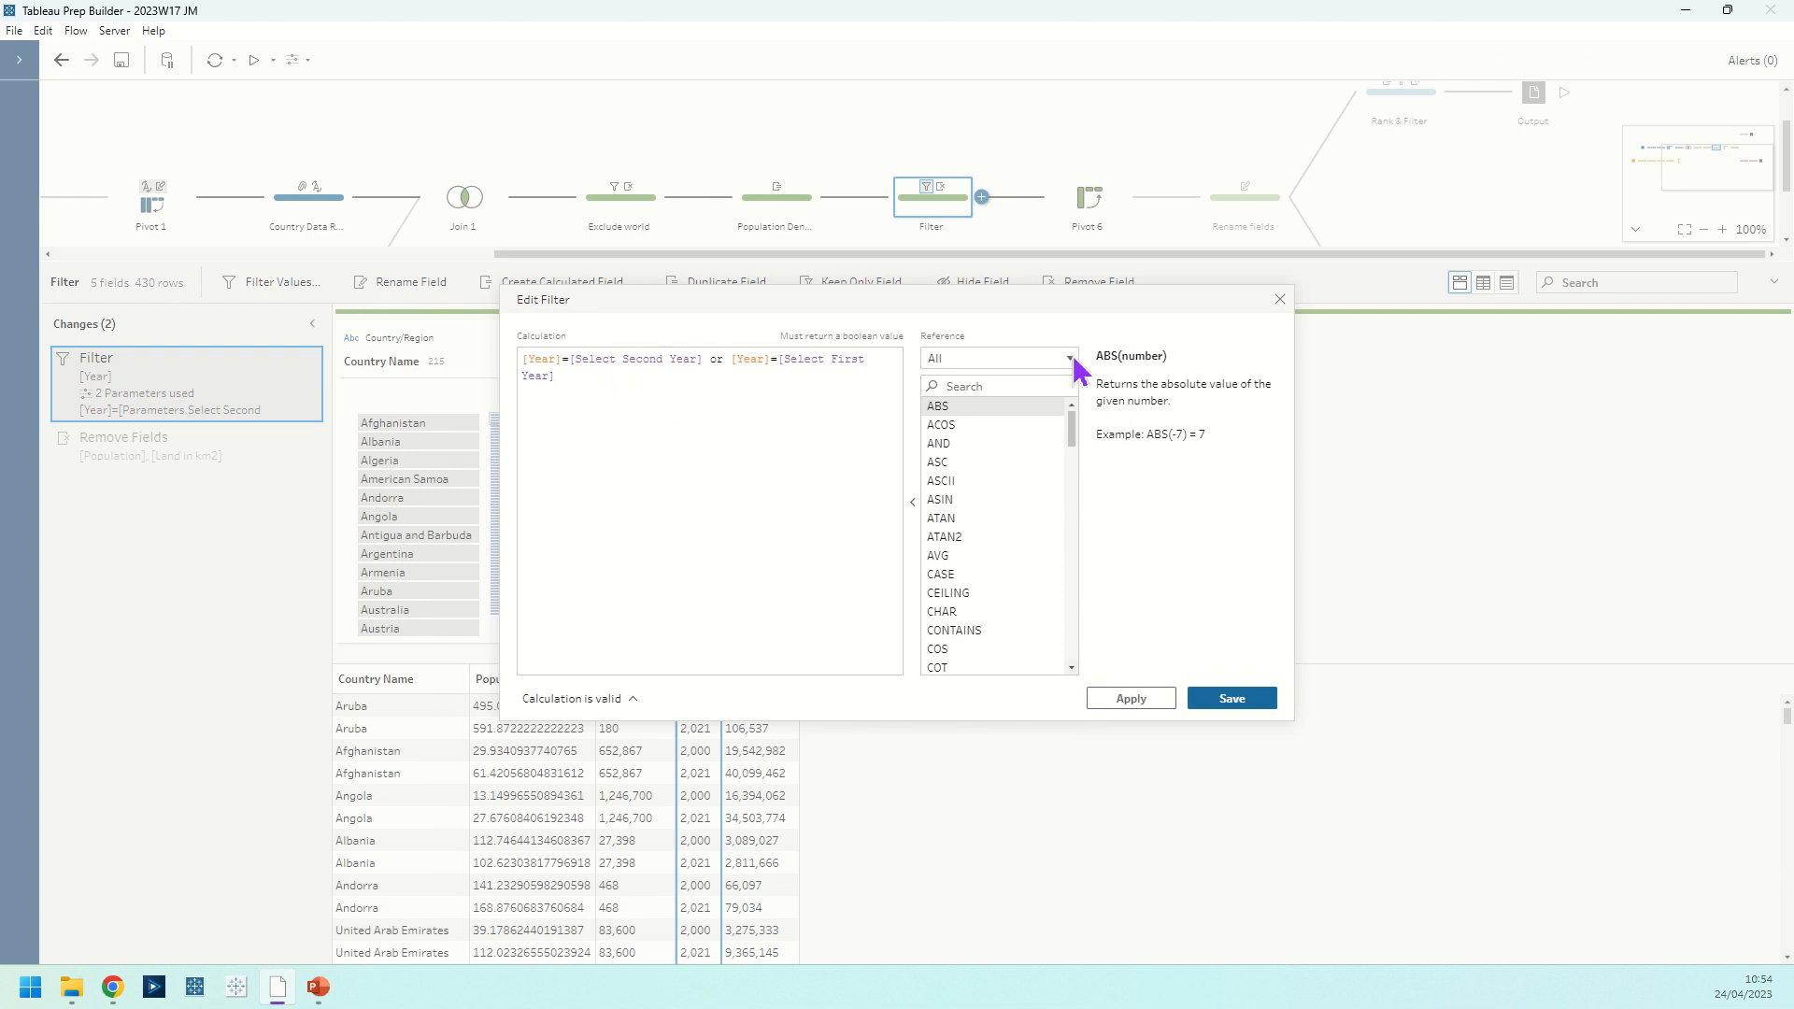
left_click(1279, 300)
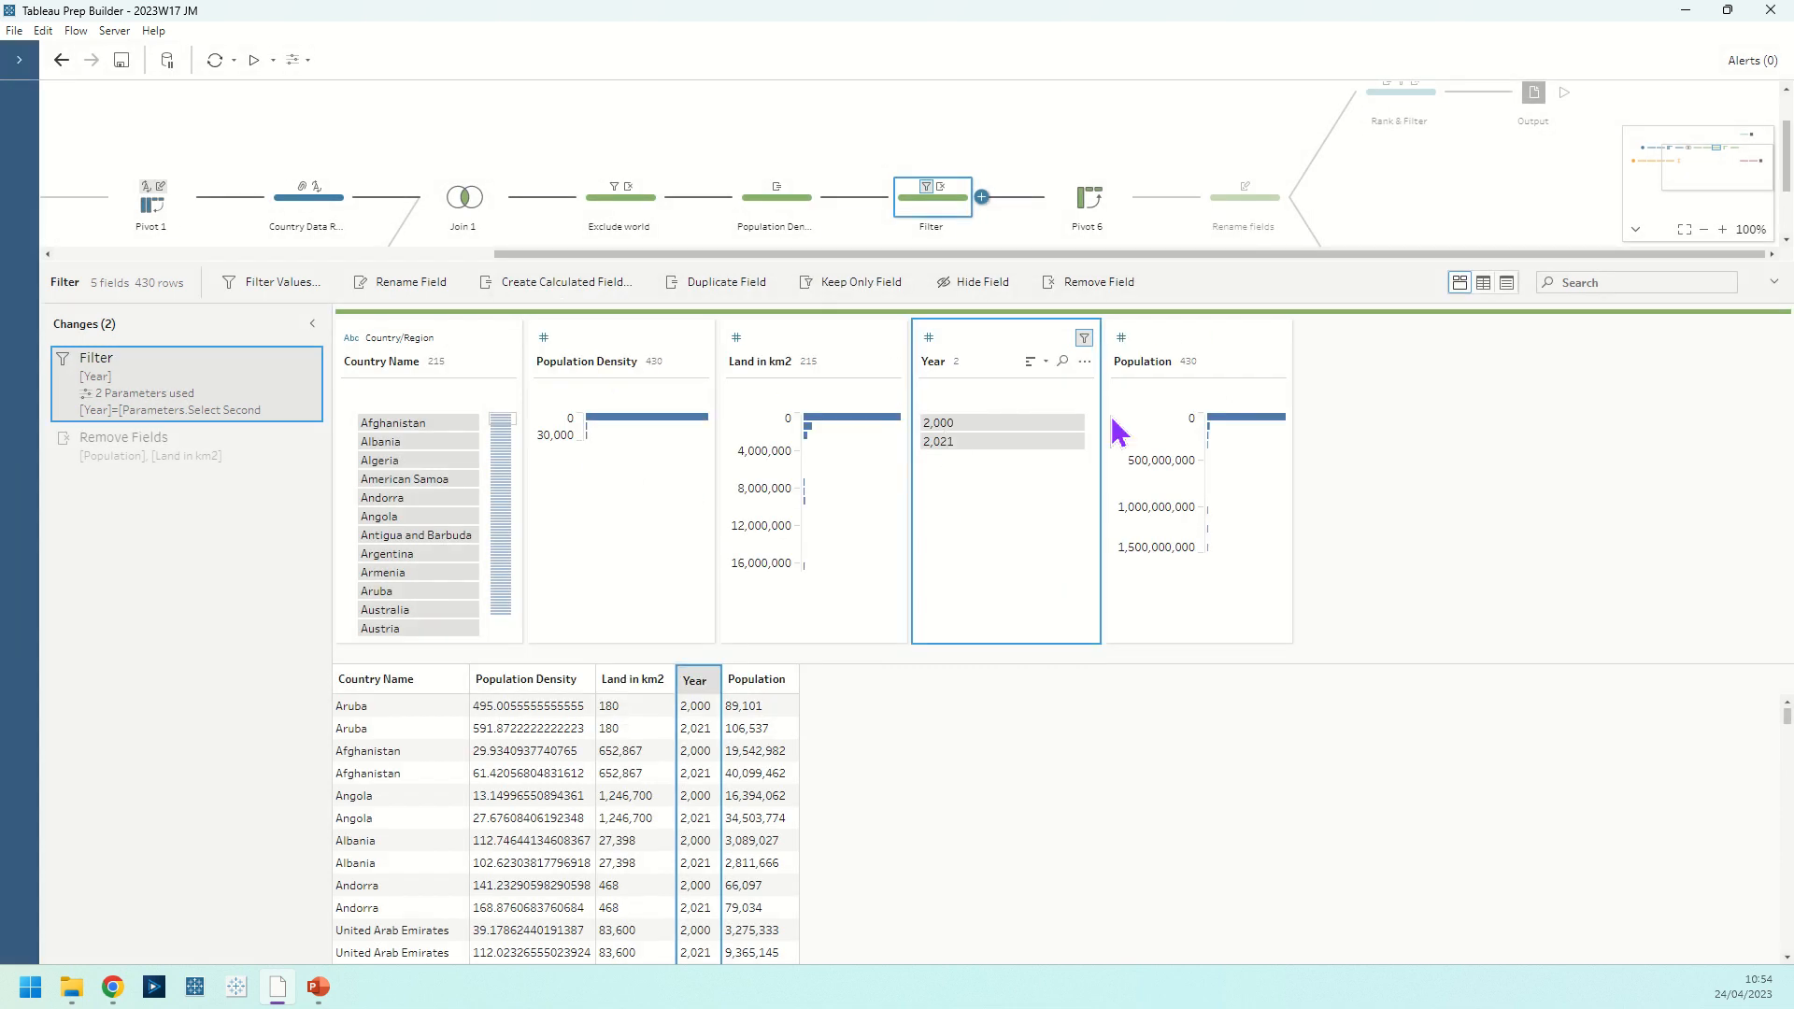
mouse_move(1042, 428)
left_click(1096, 222)
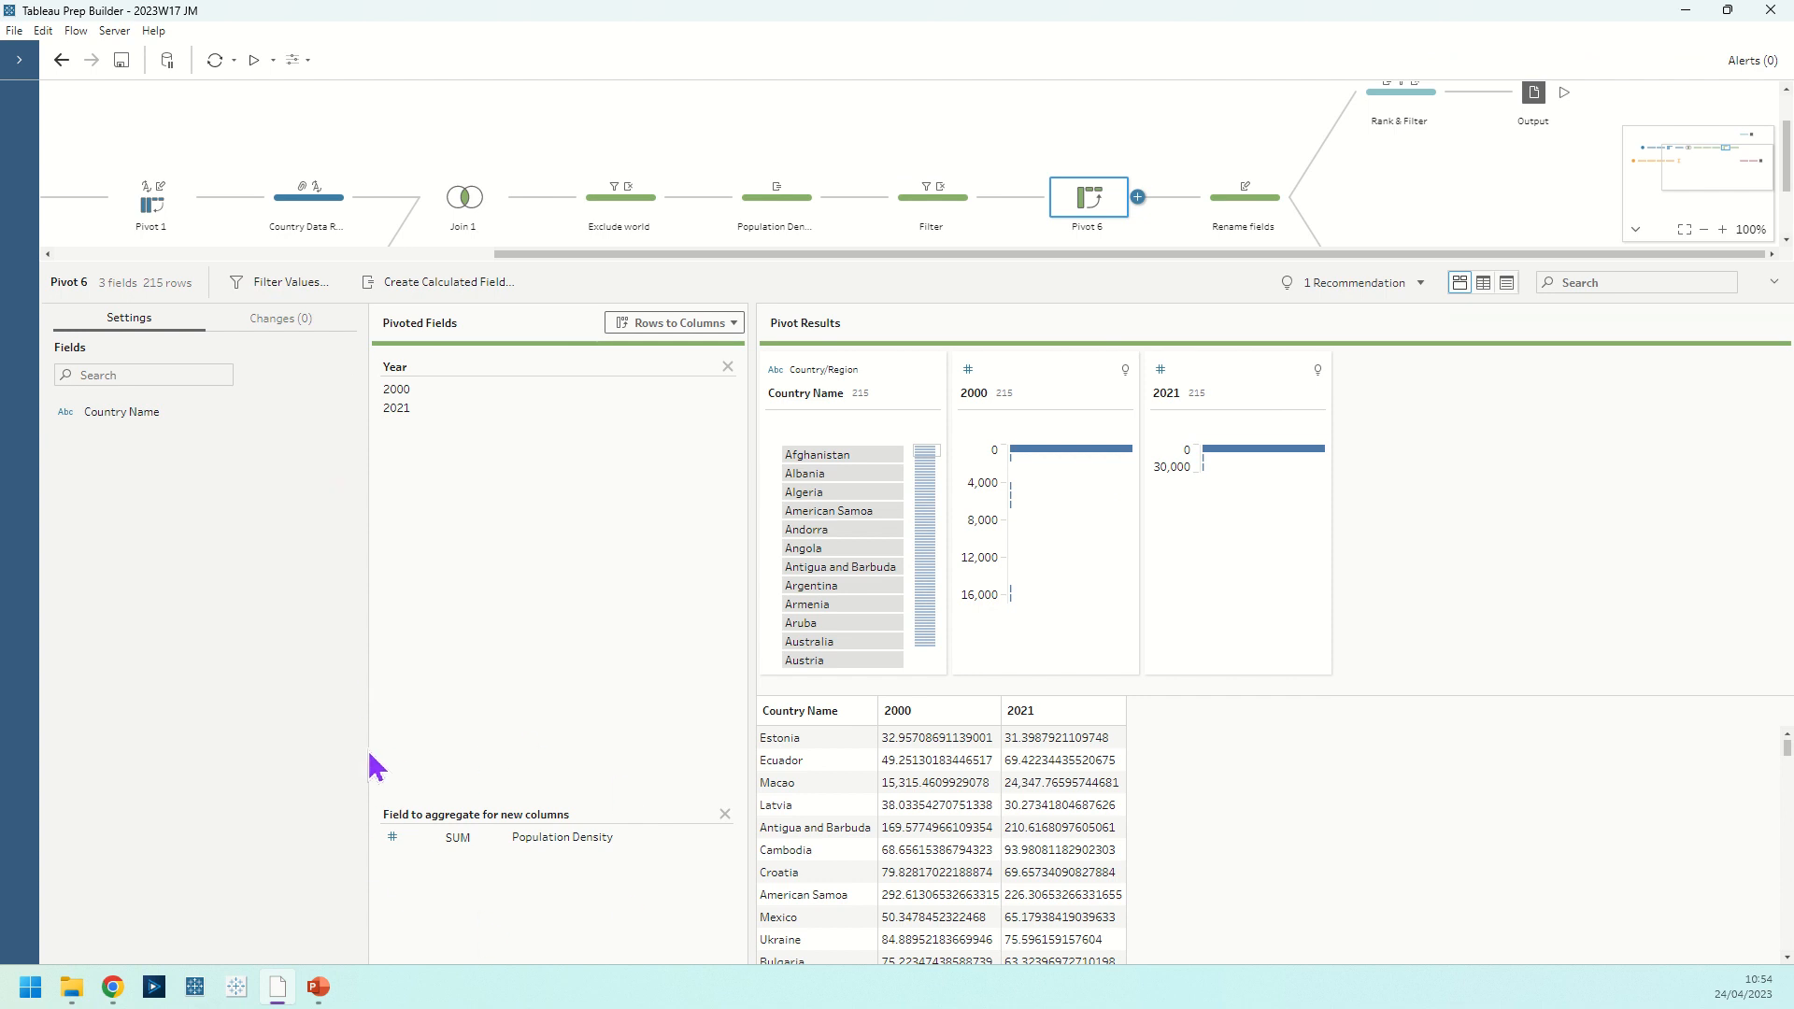
Inspect the Population Density prefix setup in the Rename fields step, and return to the profile view of its fields.
left_click(1255, 208)
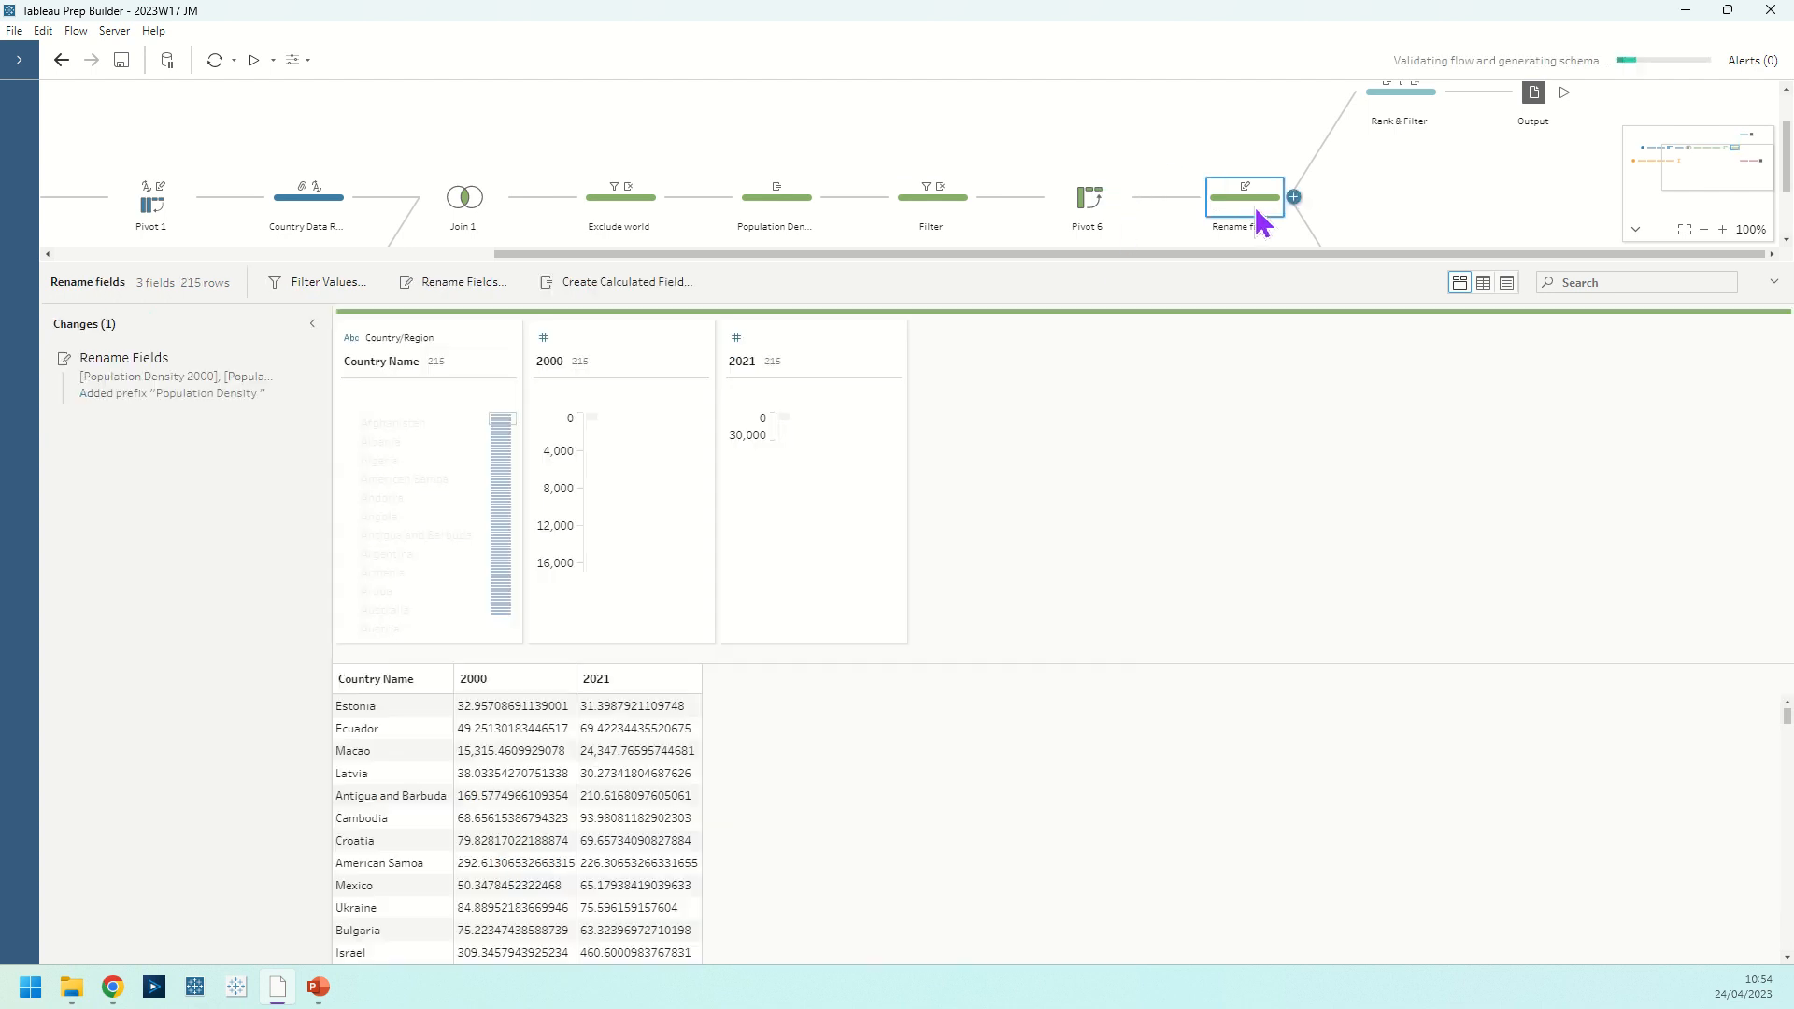
left_click(287, 366)
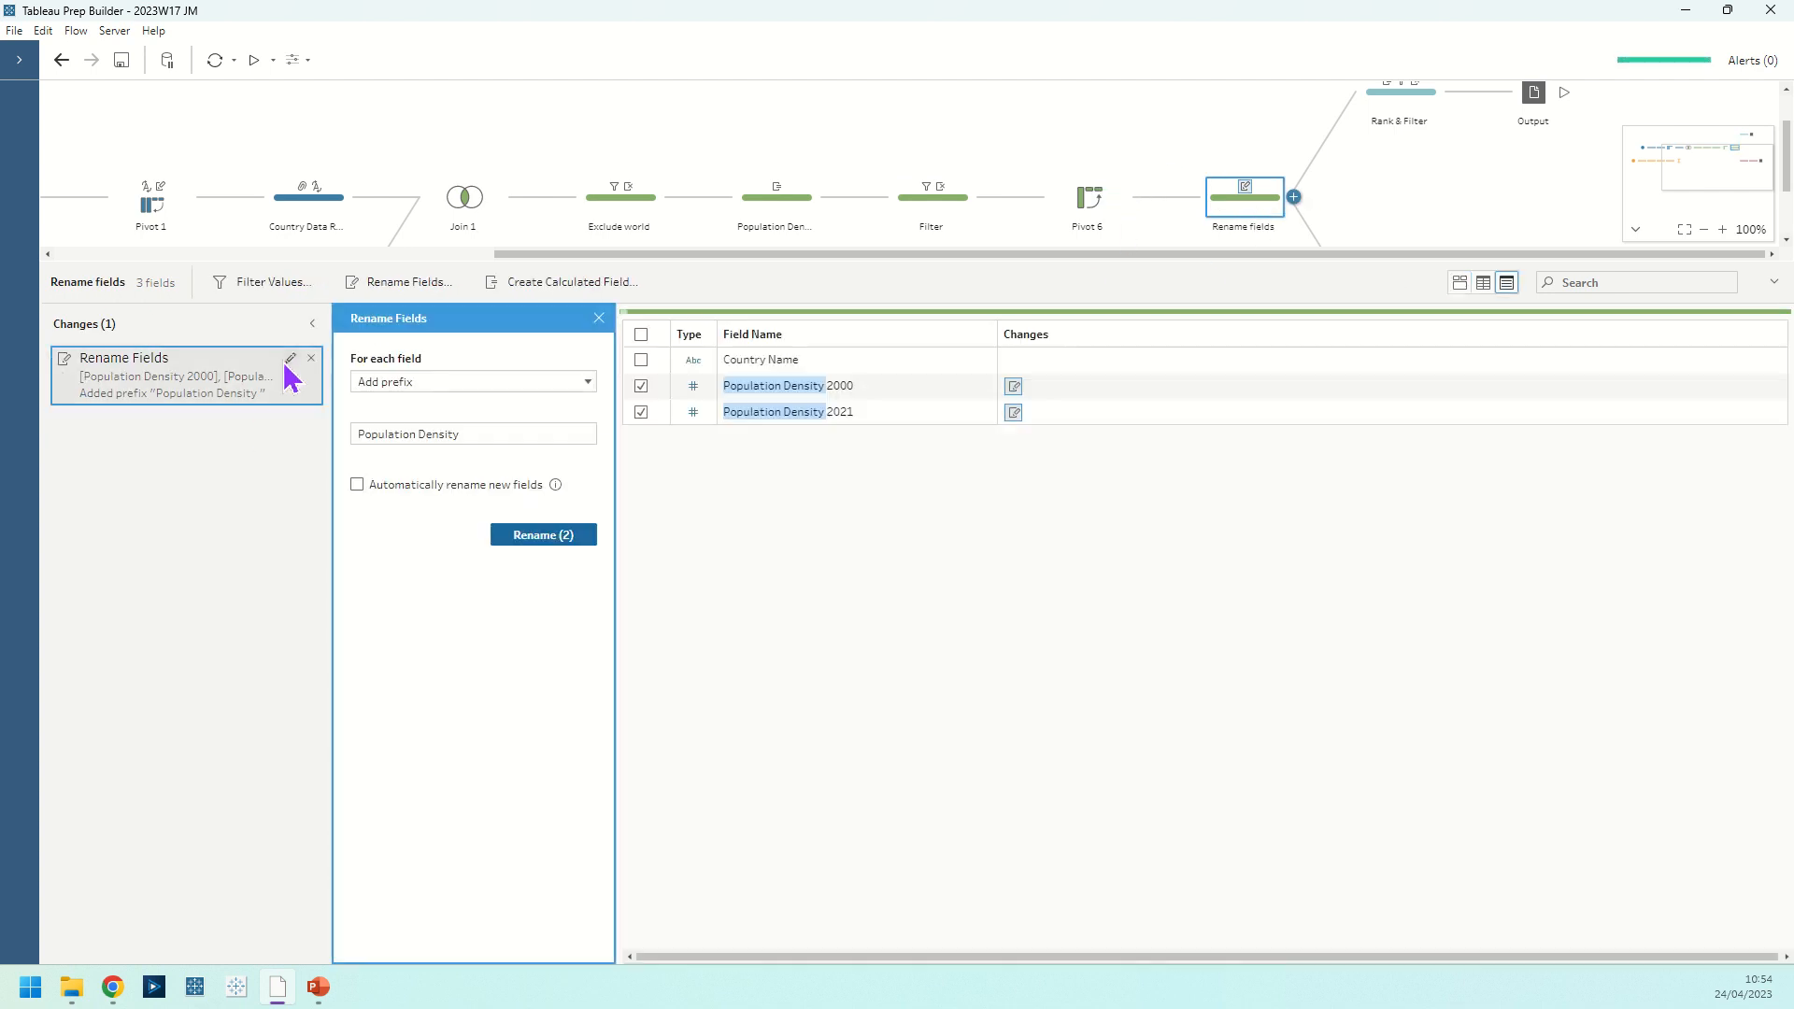
left_click(418, 437)
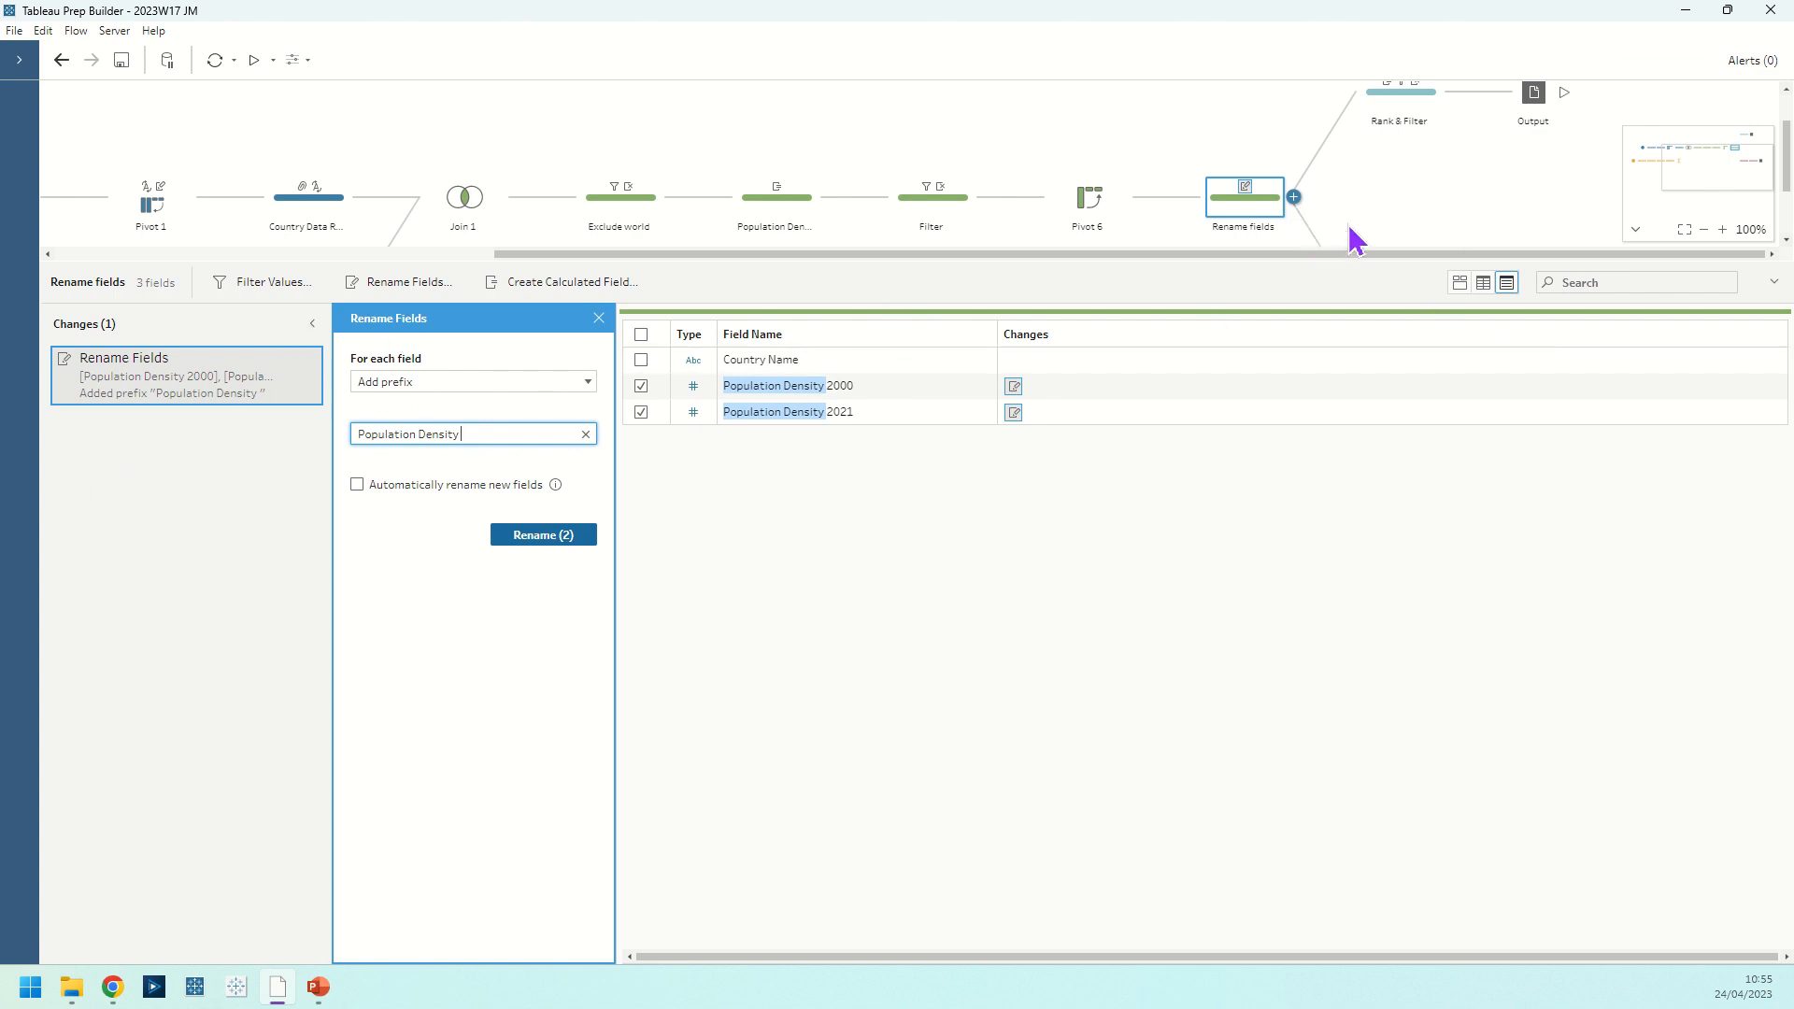
left_click(1460, 282)
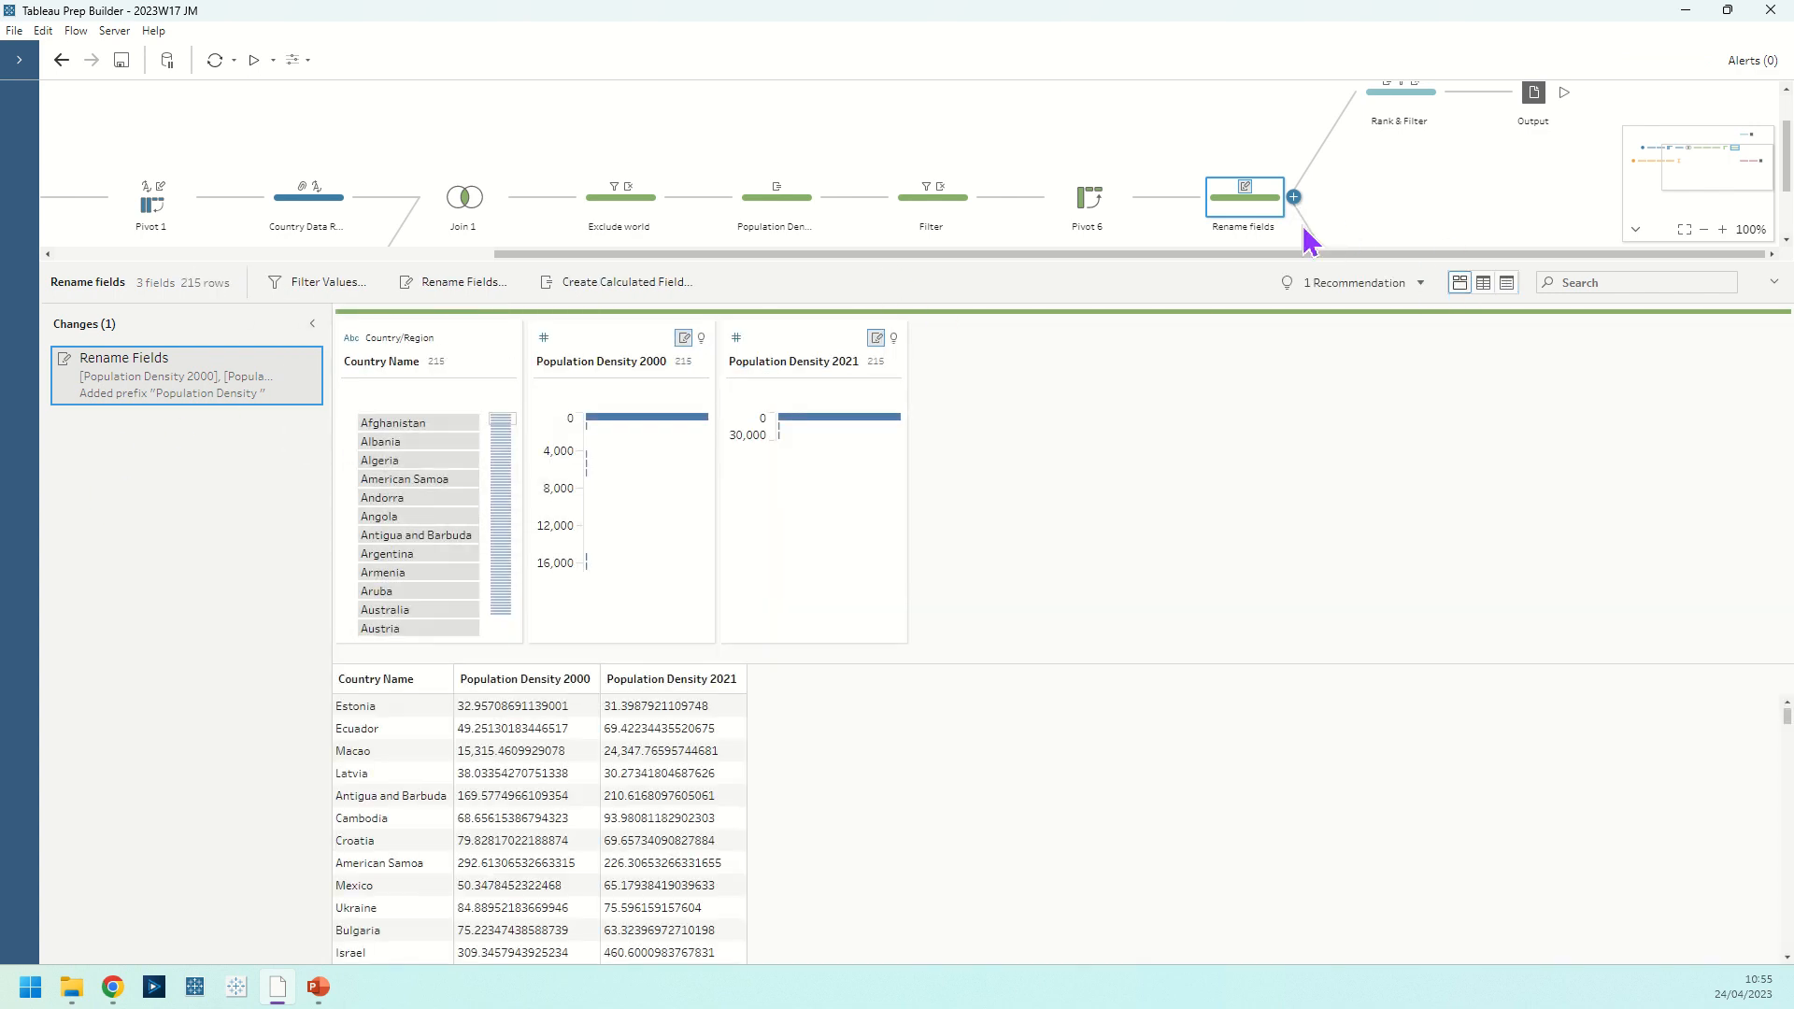
scroll(1410, 165, "up", 2)
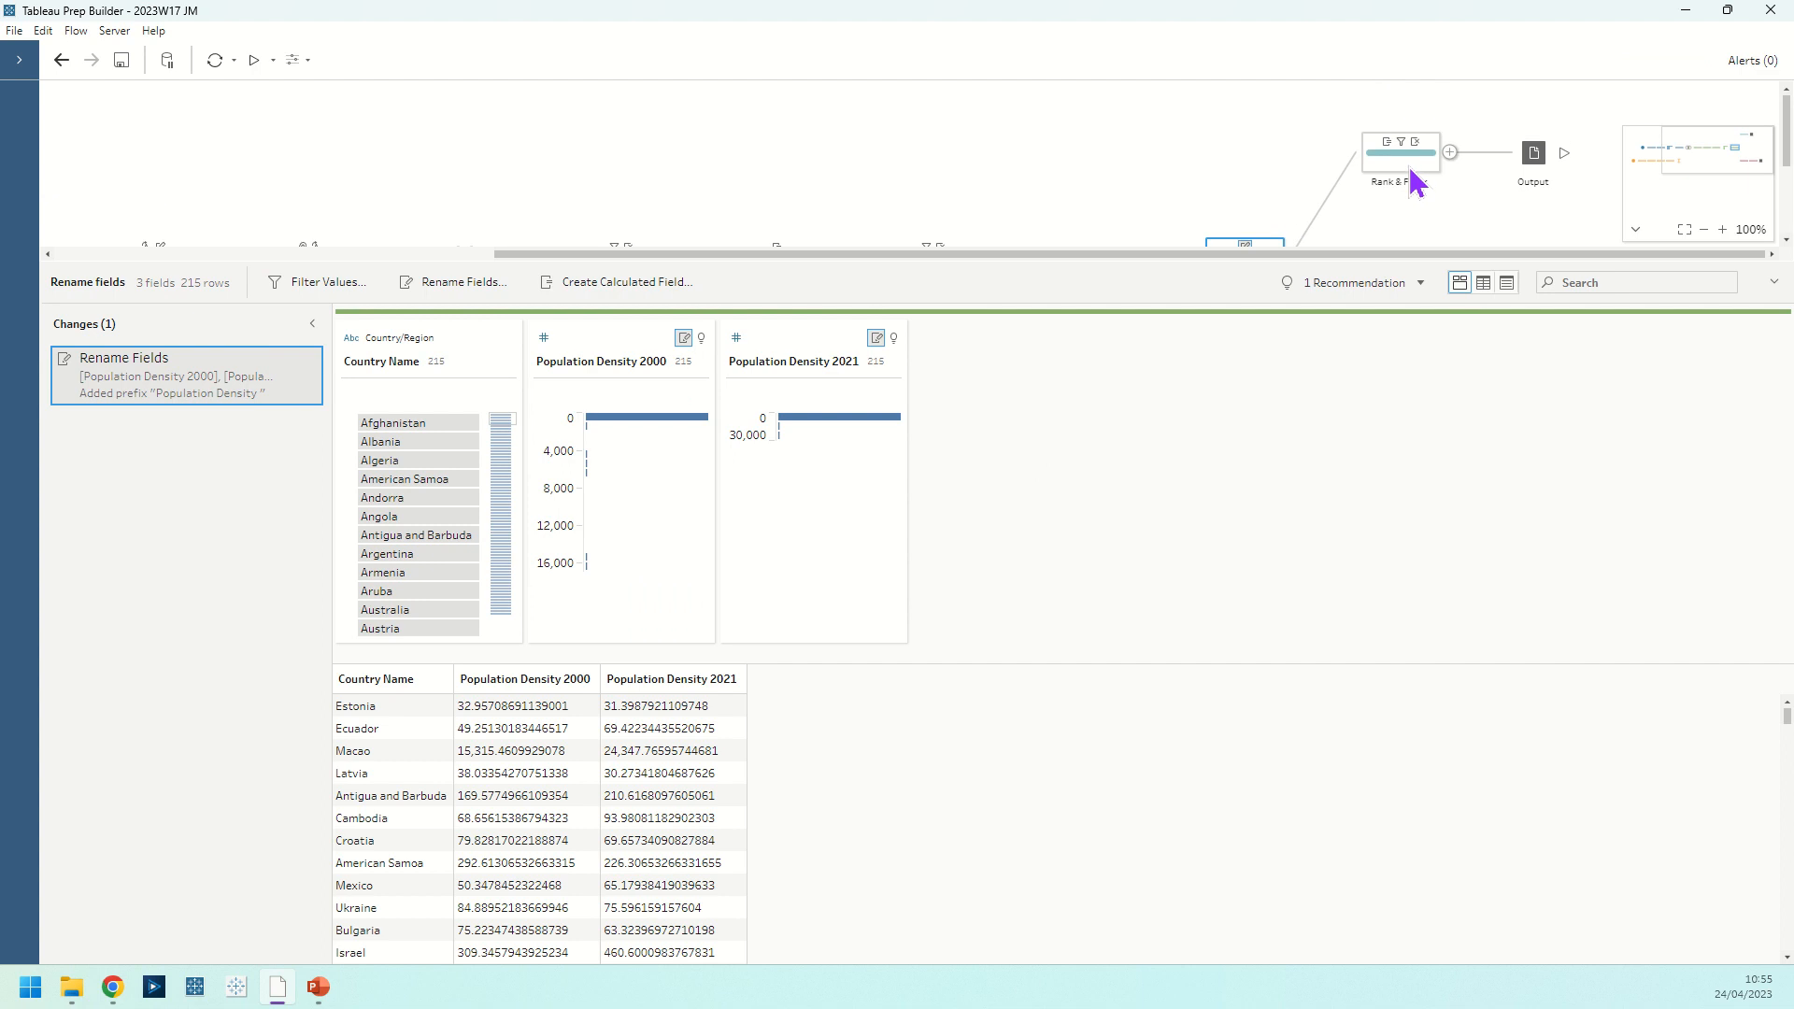
Inspect the Rank & Filter step's descending rank setup for Population Density 2021 and its filter on that rank.
left_click(1407, 164)
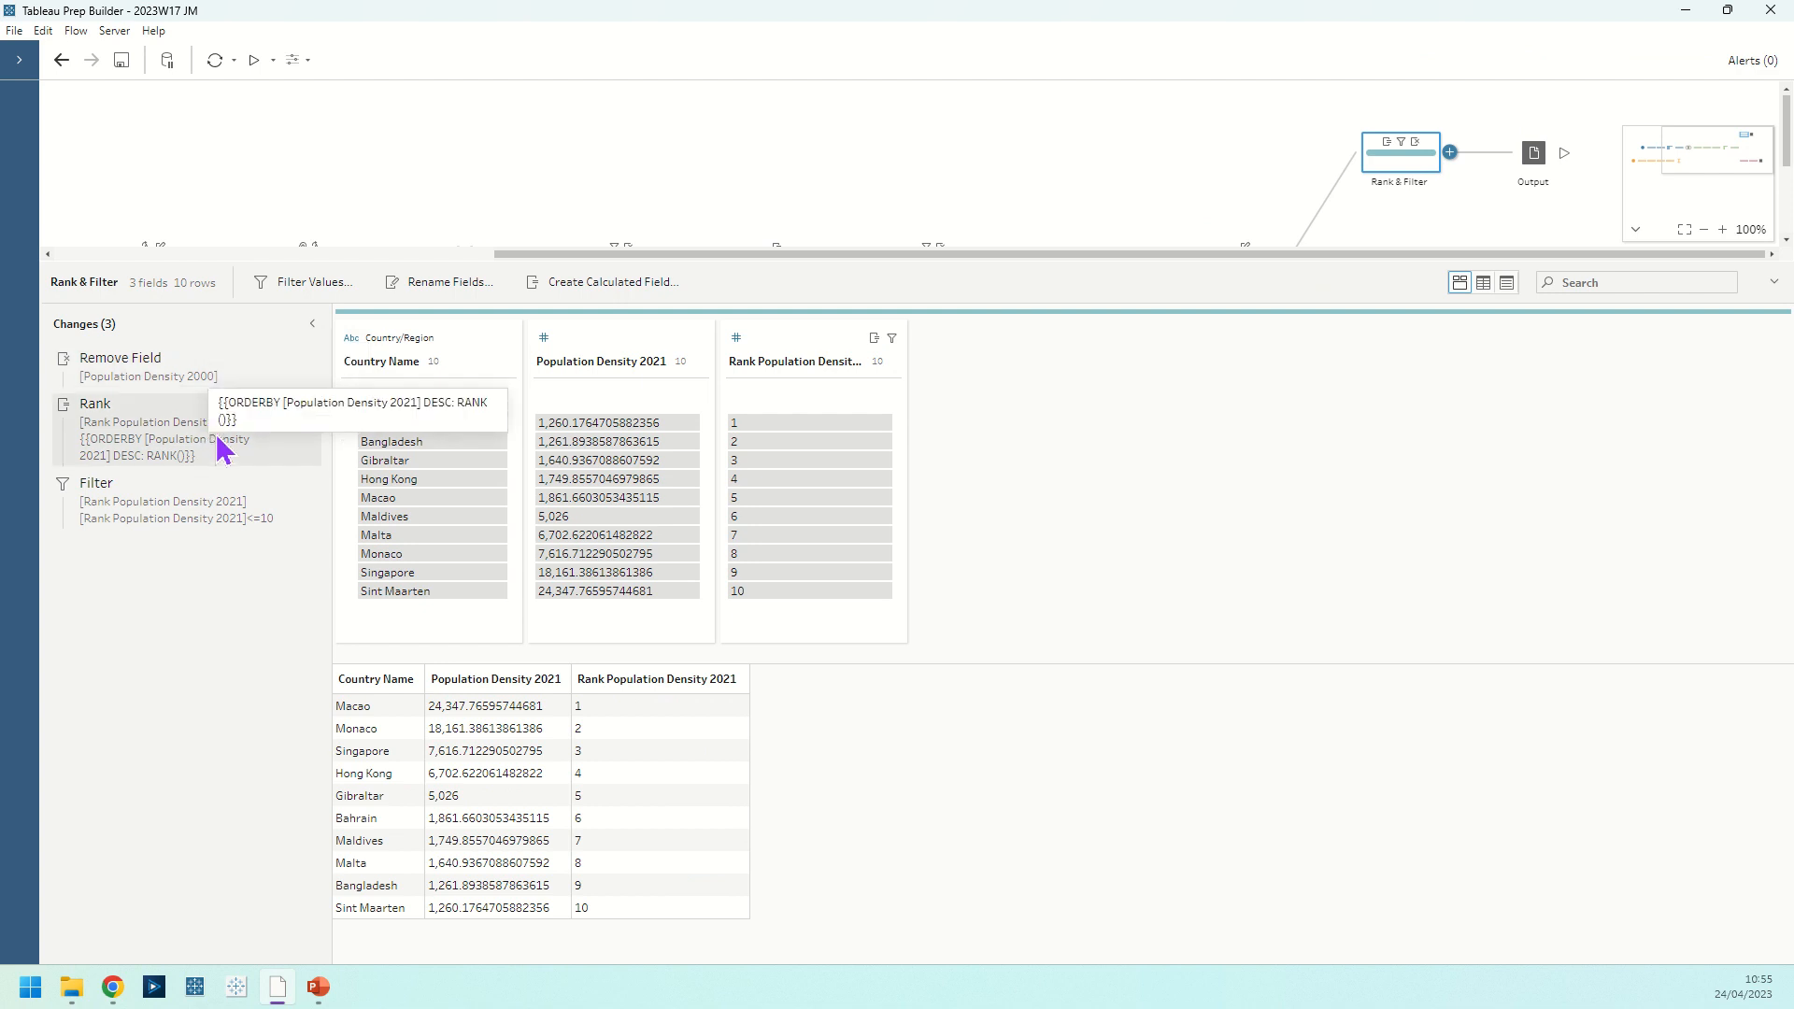
left_click(297, 407)
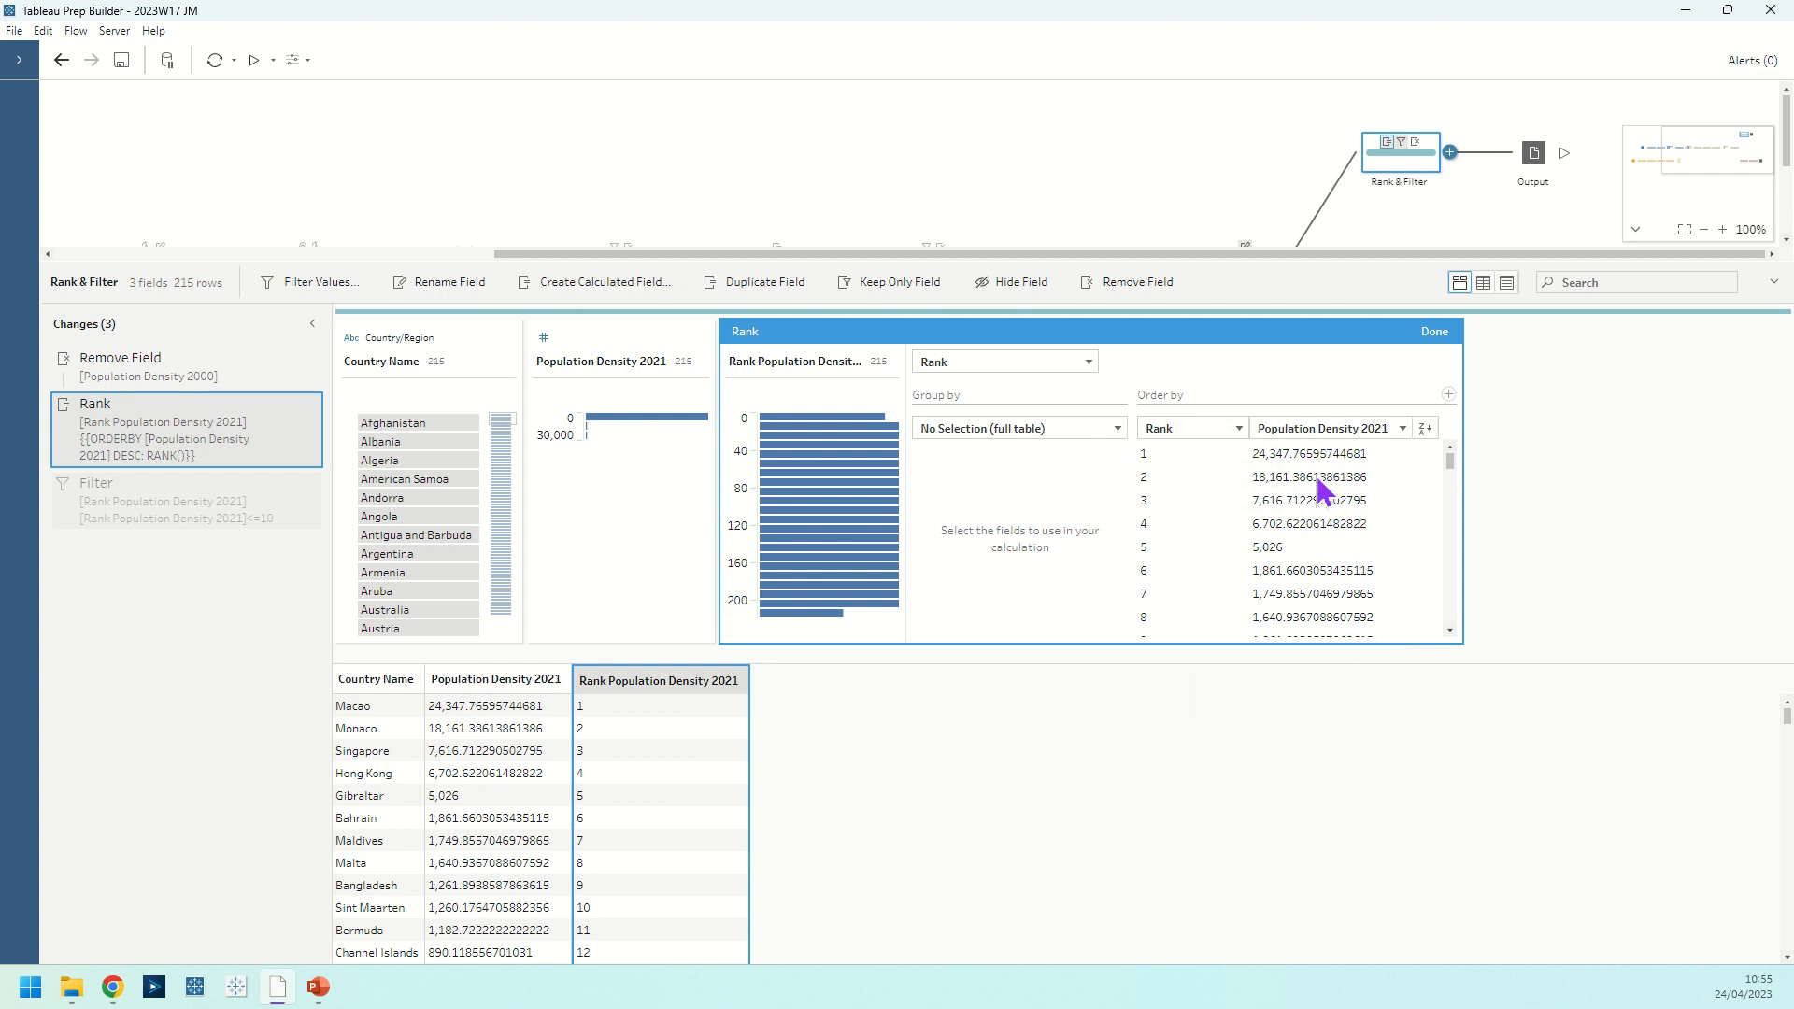
left_click(1454, 330)
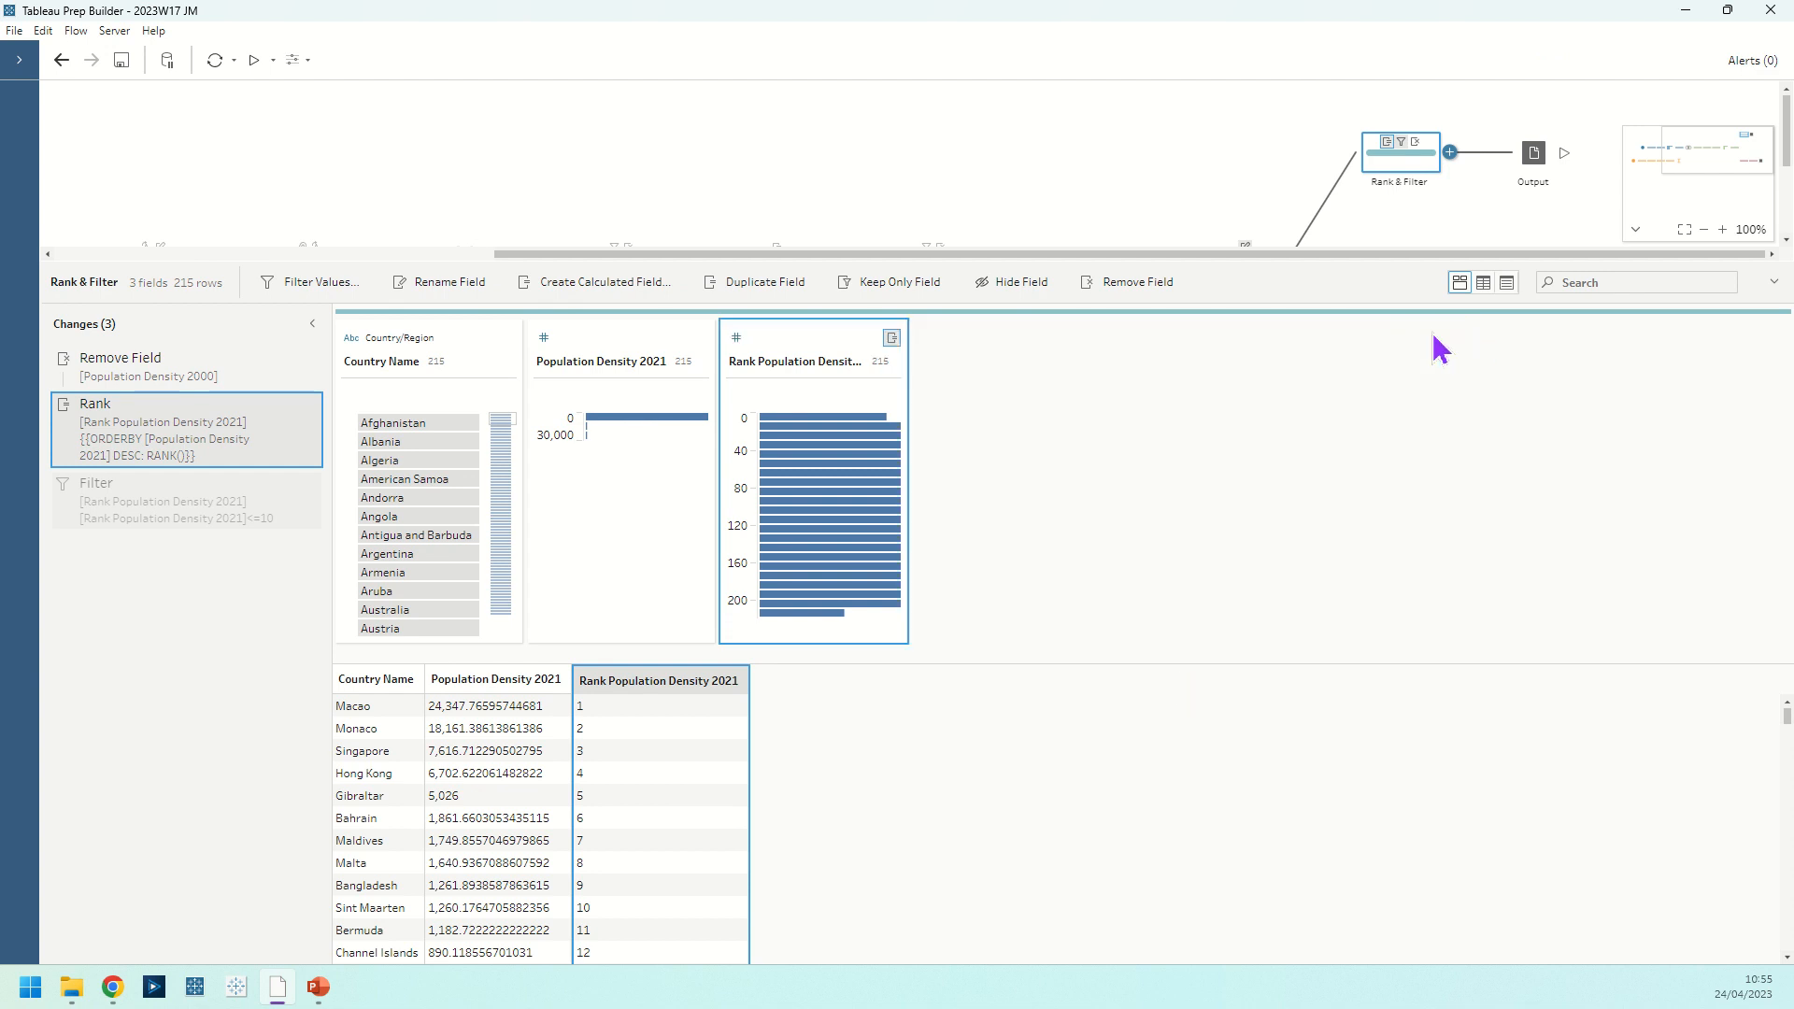
left_click(260, 492)
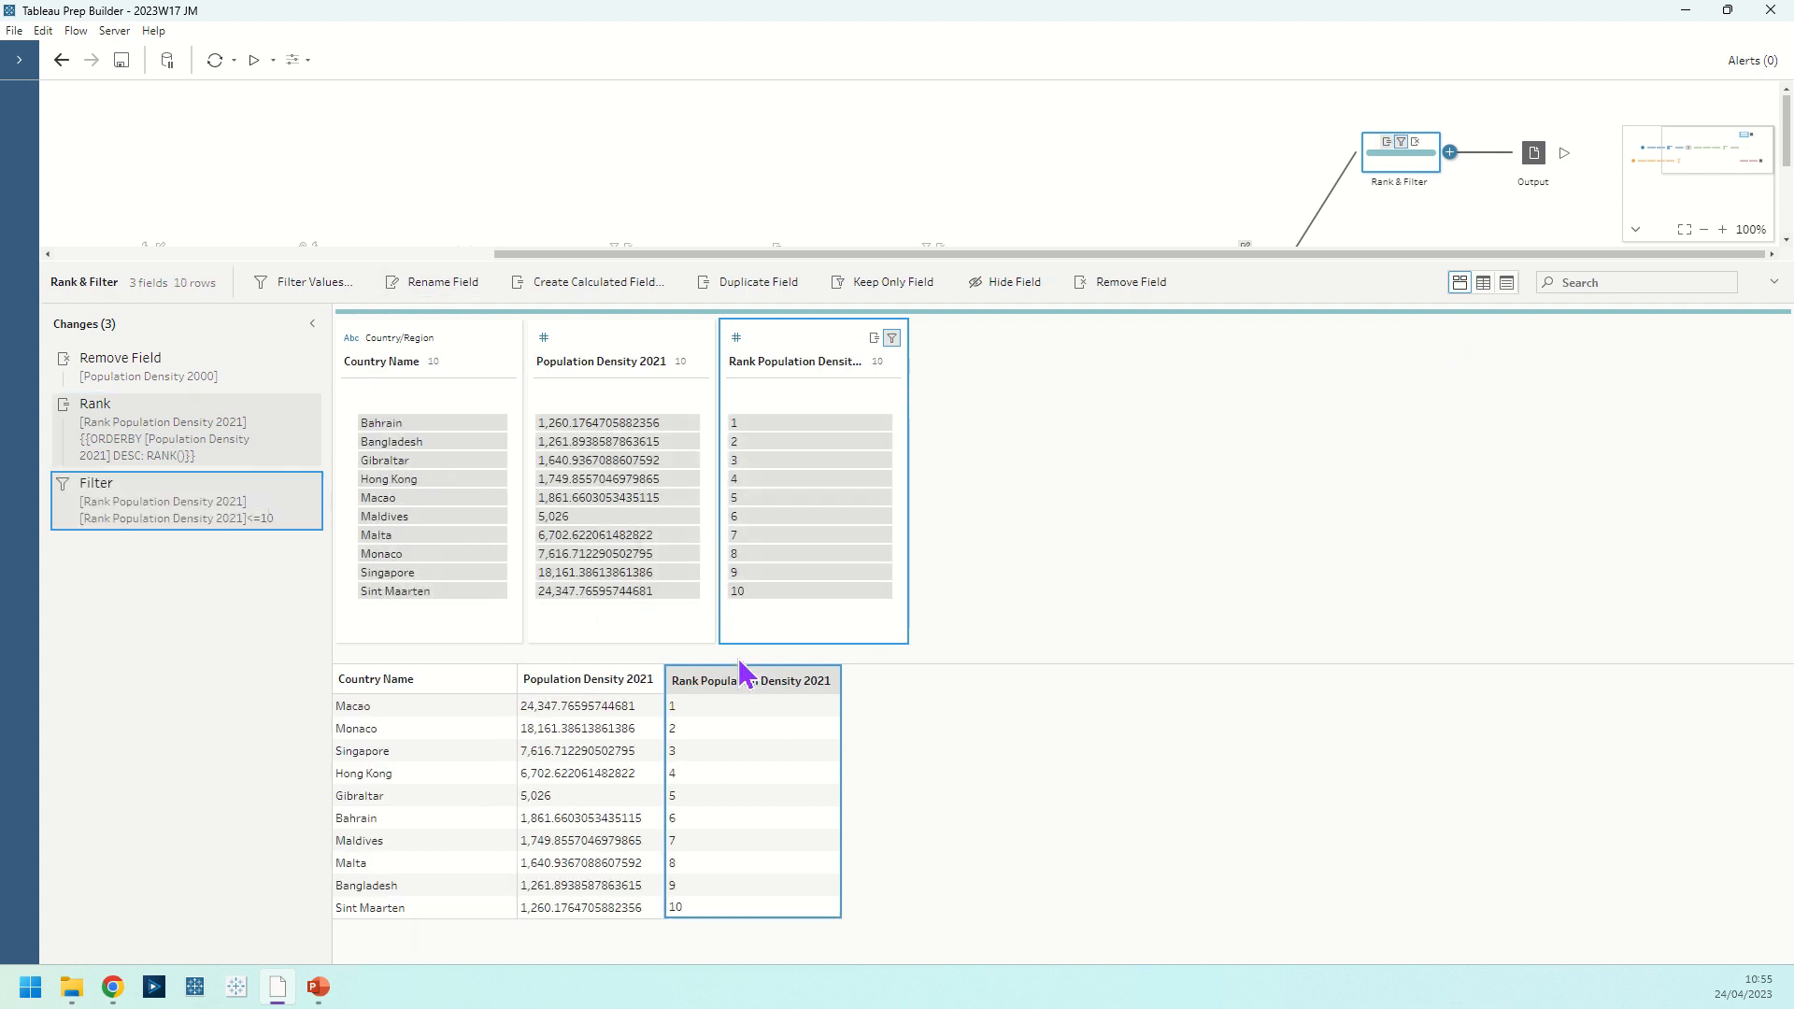
Inspect the % Change in Population Density calculation in the % change step, and close it without changes.
scroll(1224, 191, "down", 2)
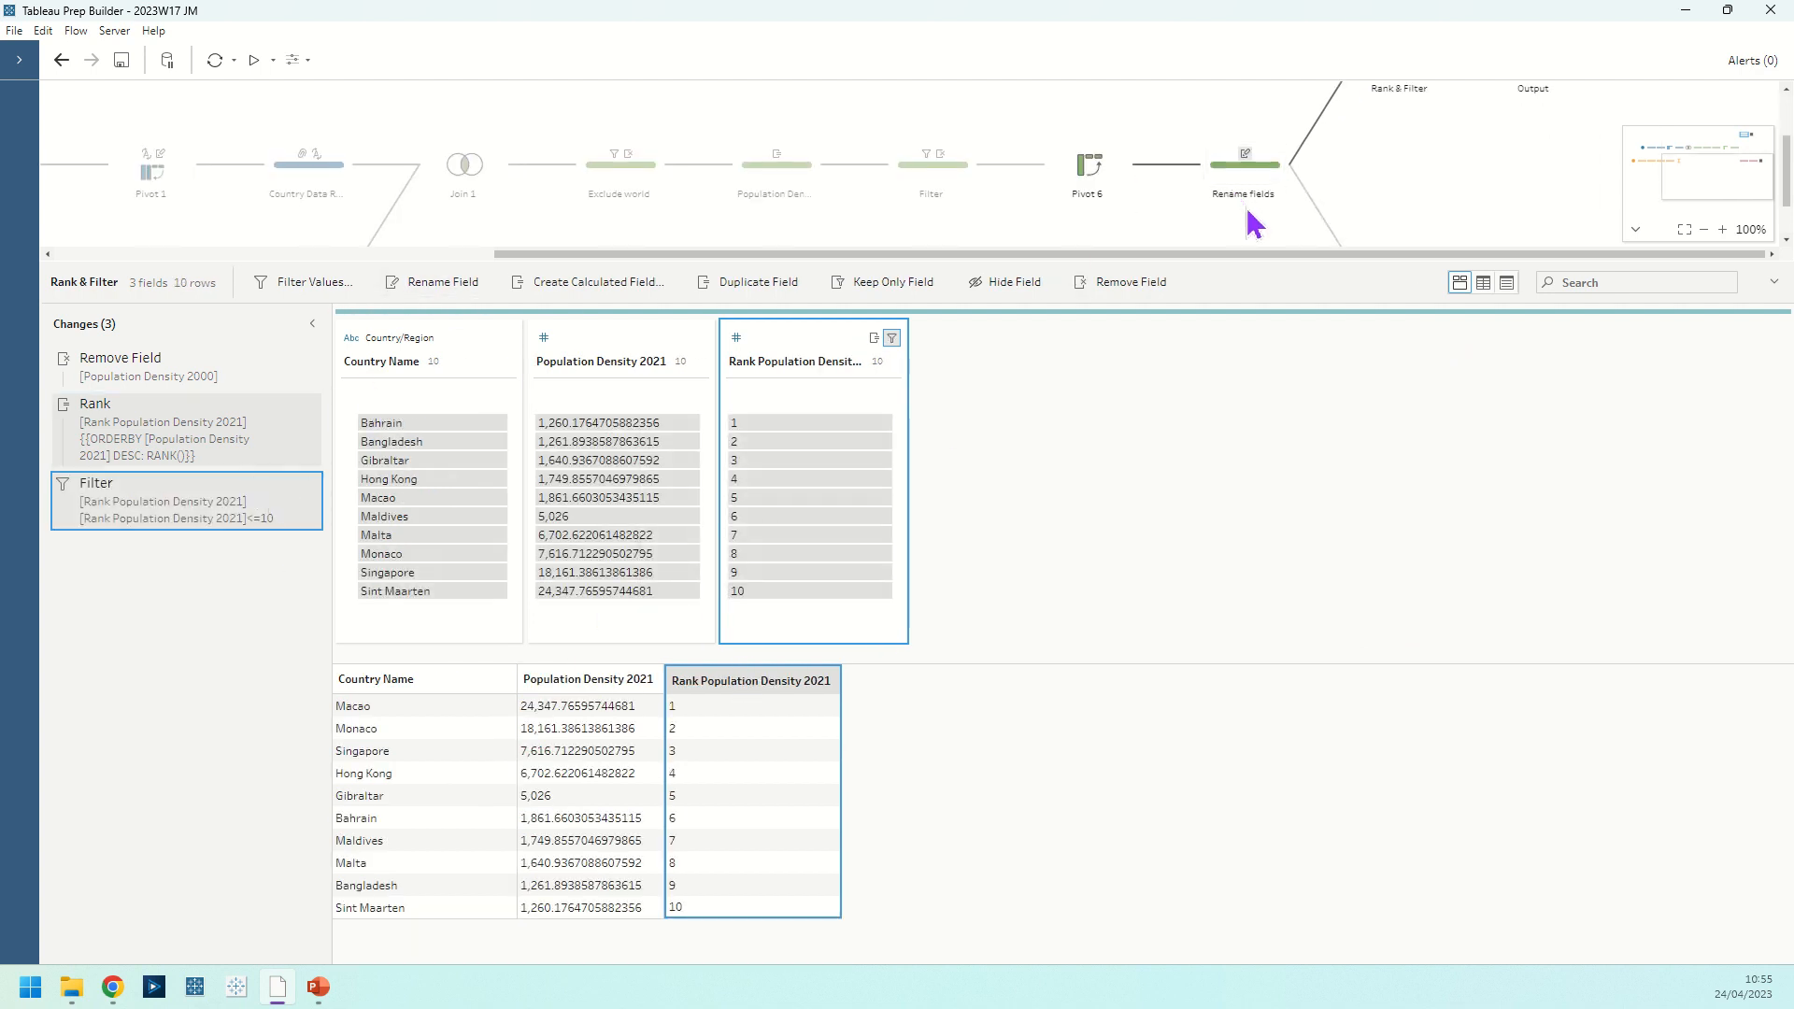
scroll(1392, 233, "down", 2)
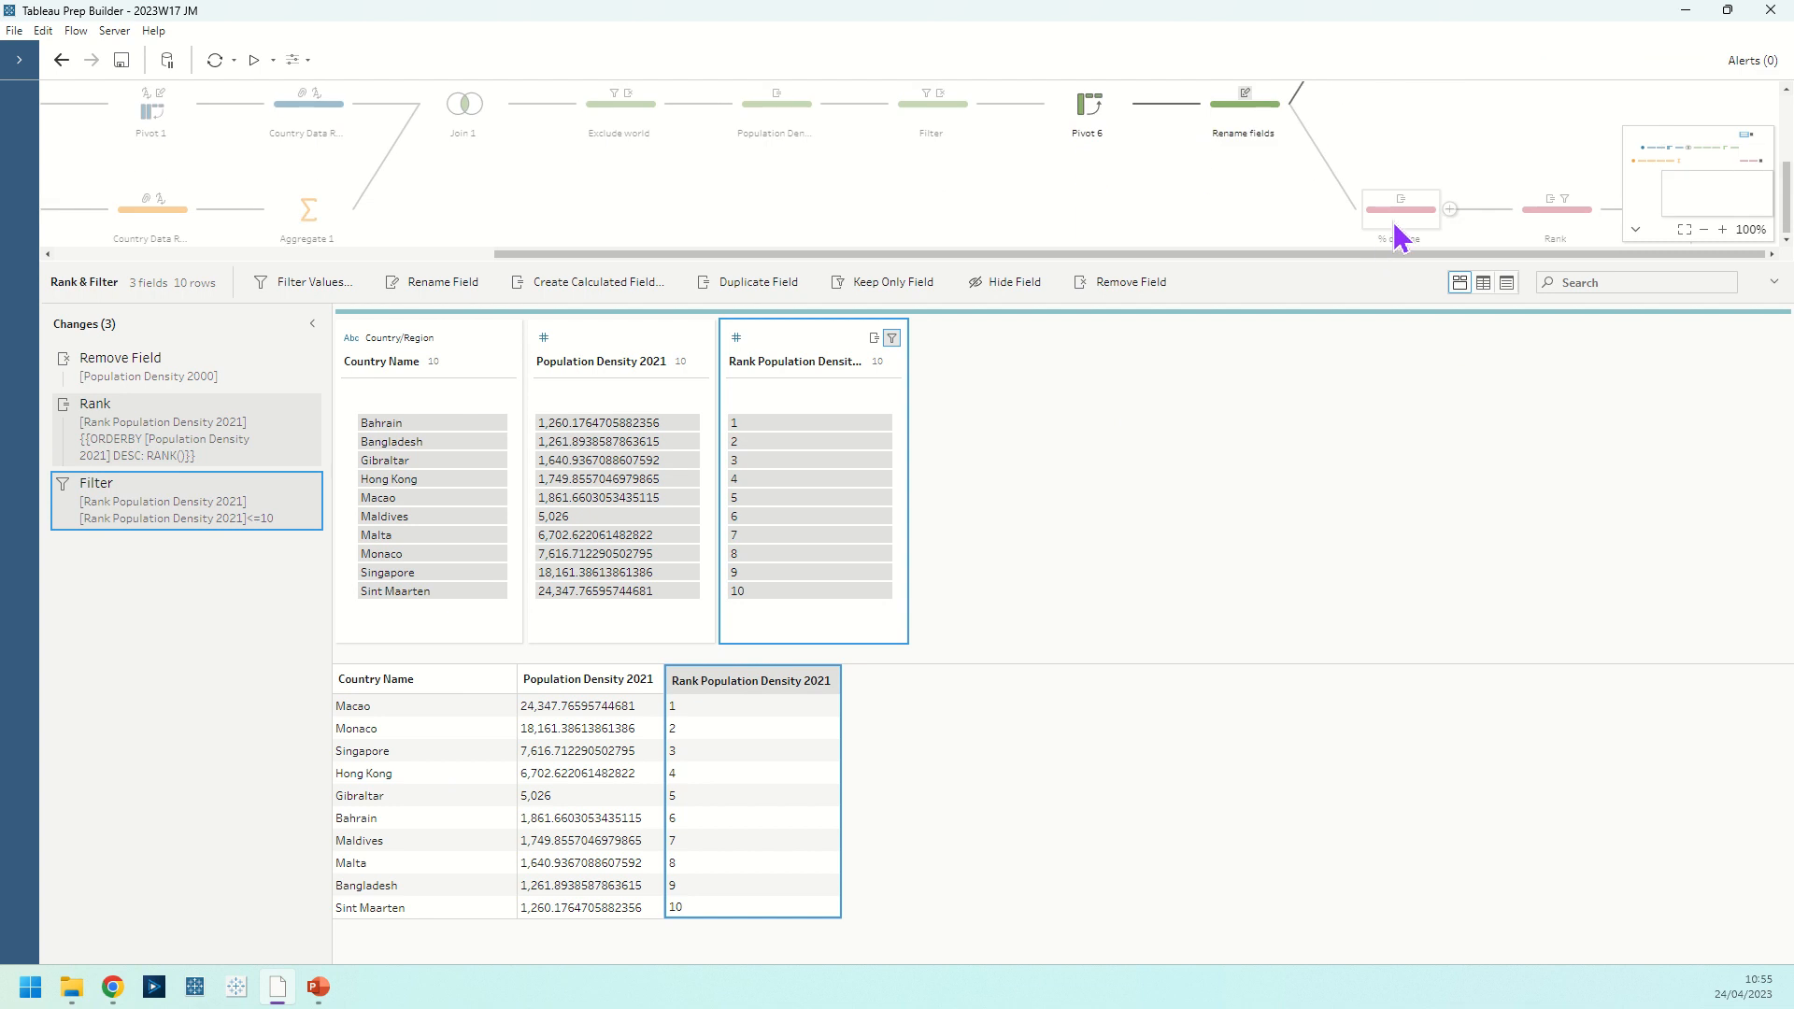
left_click(1394, 222)
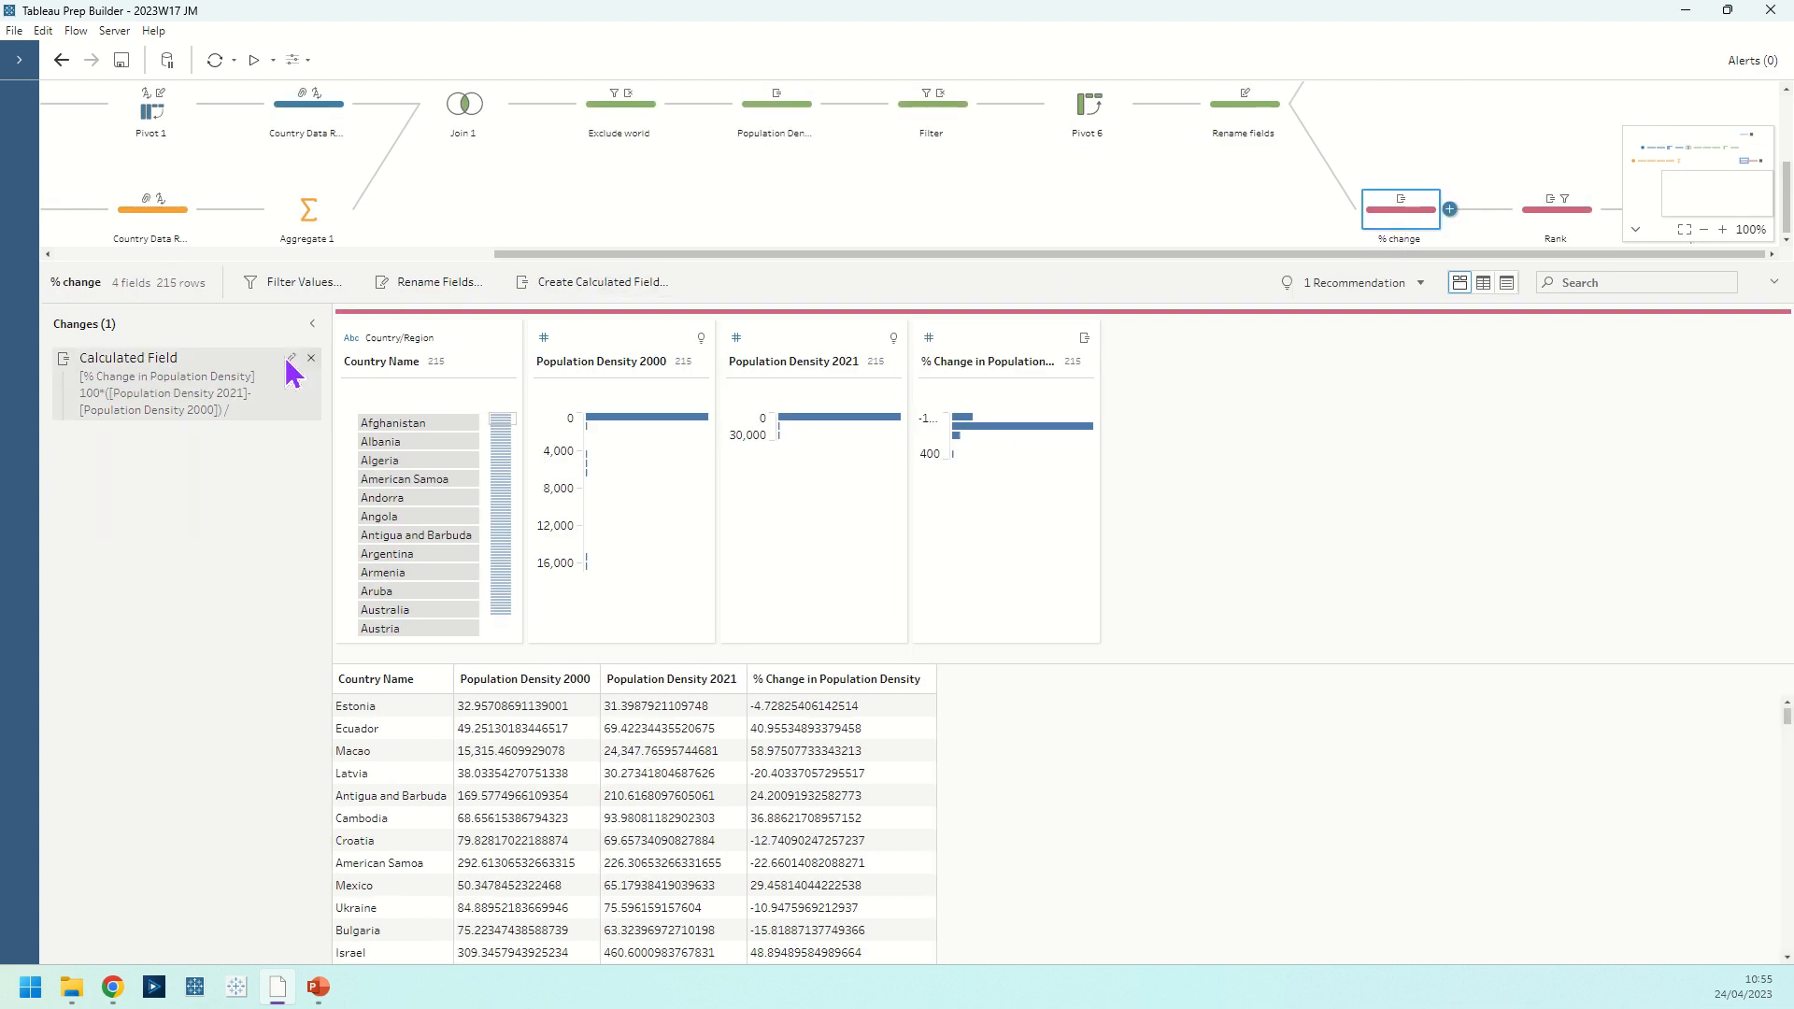
left_click(290, 360)
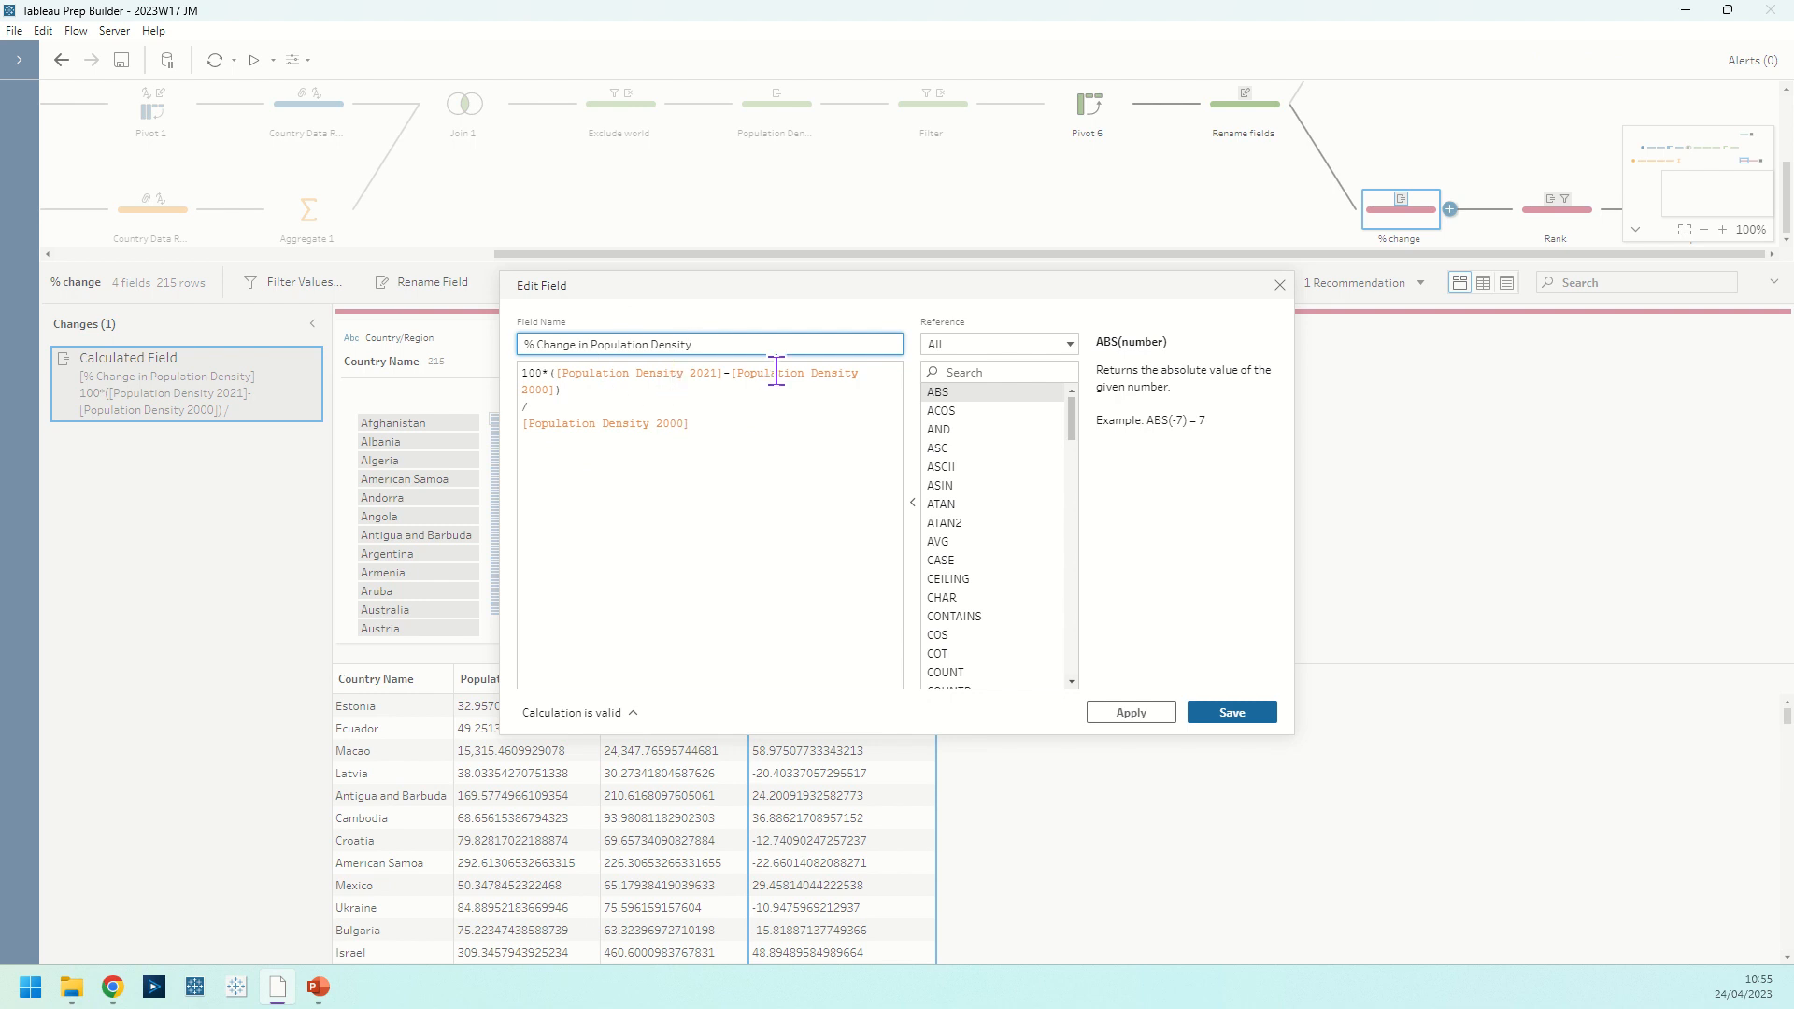
left_click(804, 481)
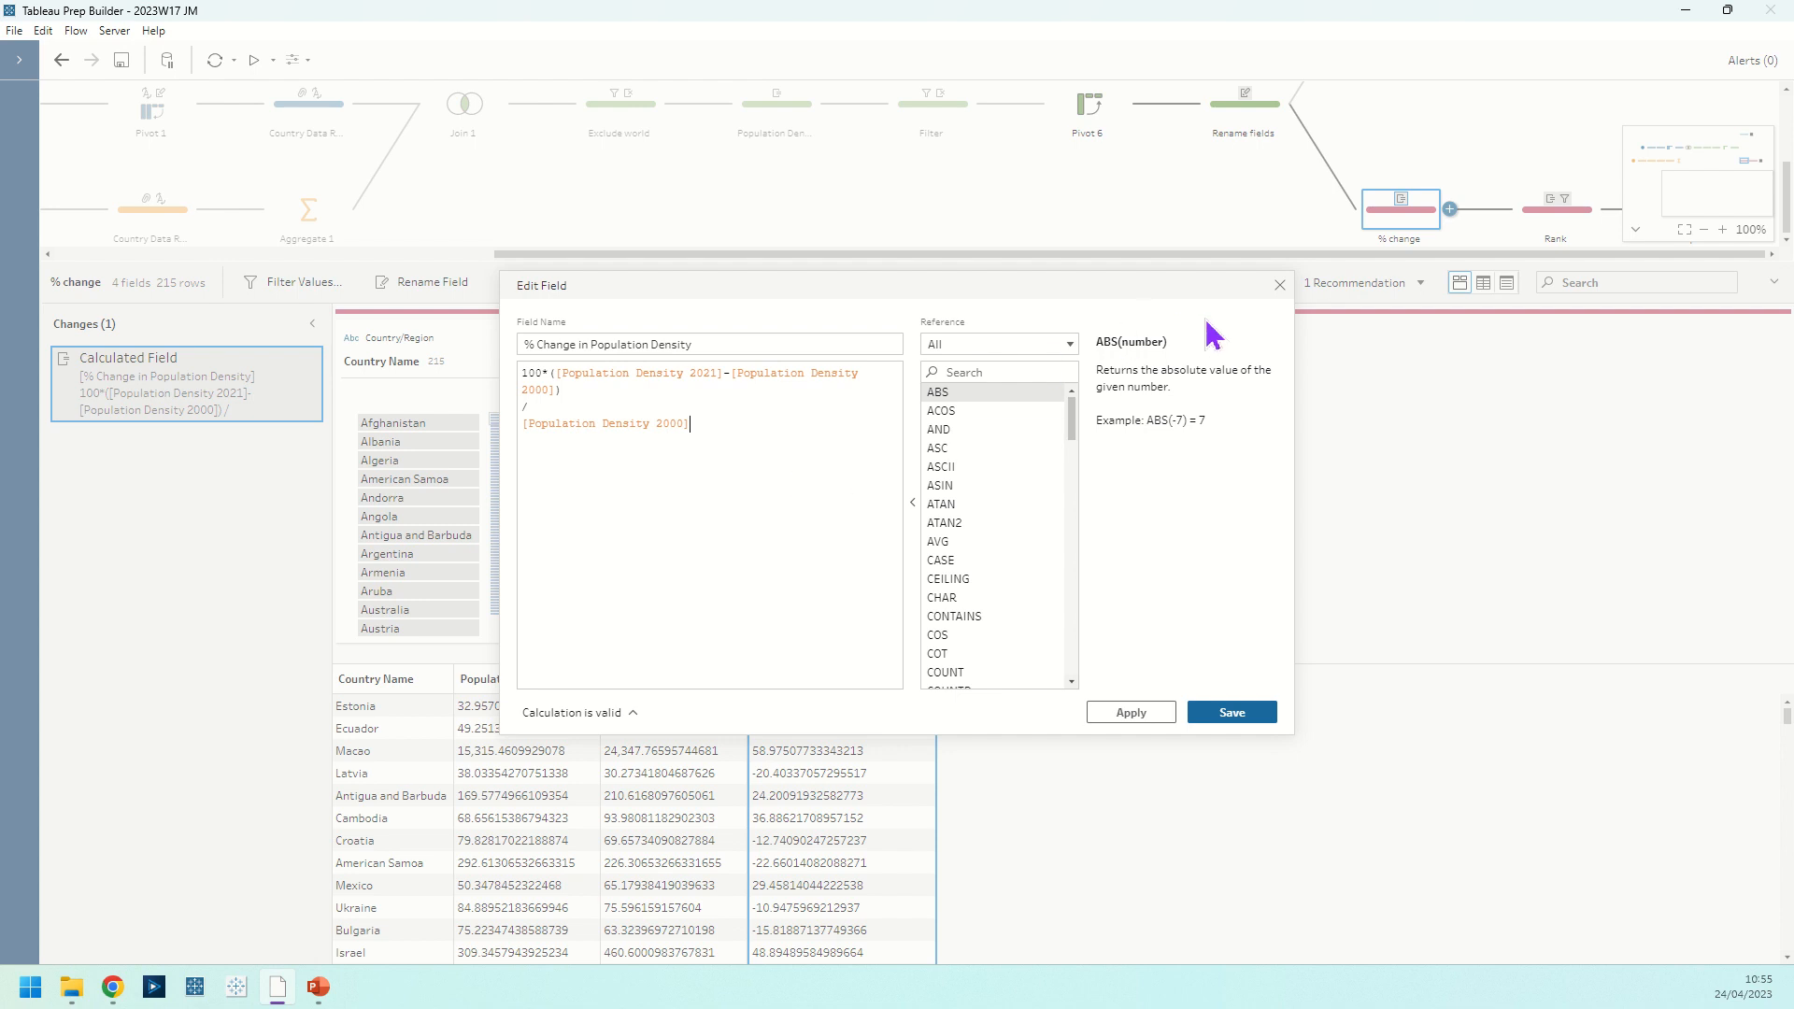
left_click(1278, 286)
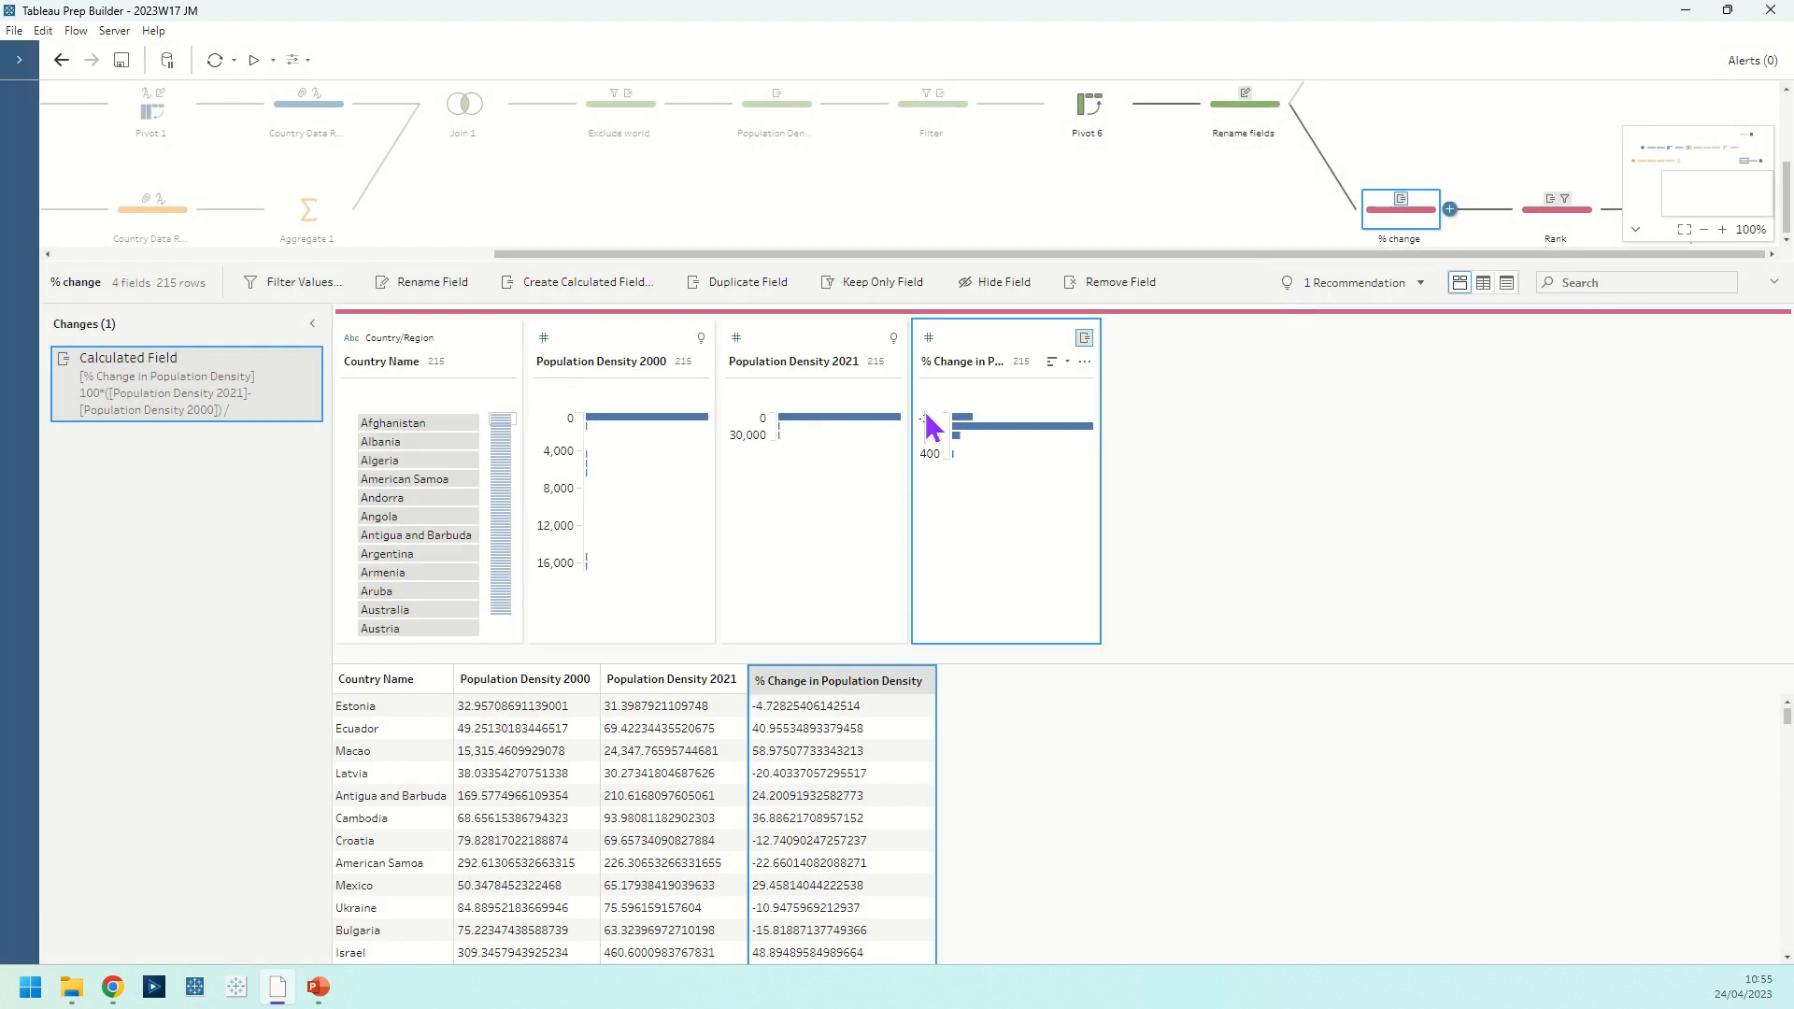
Review the Rank step's changes after % change, and enlarge the flow pane to show both output branches.
left_click(1558, 233)
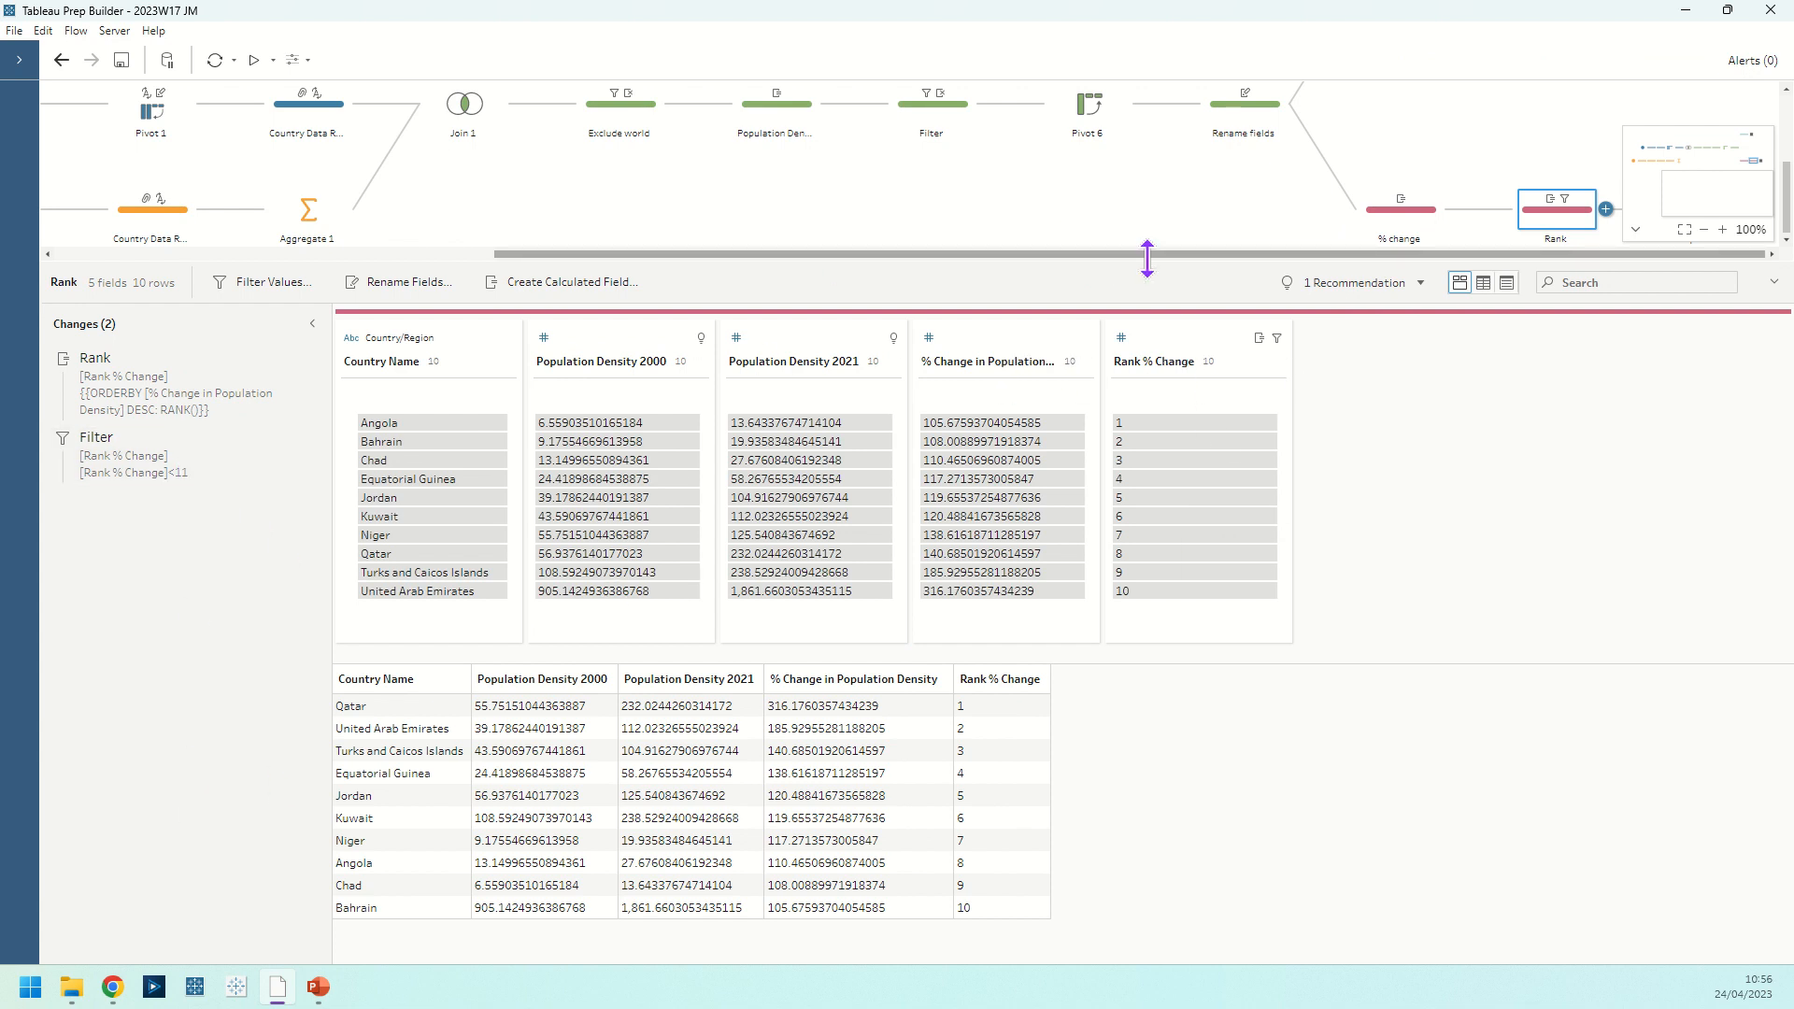
left_click_drag(1141, 265, 1095, 437)
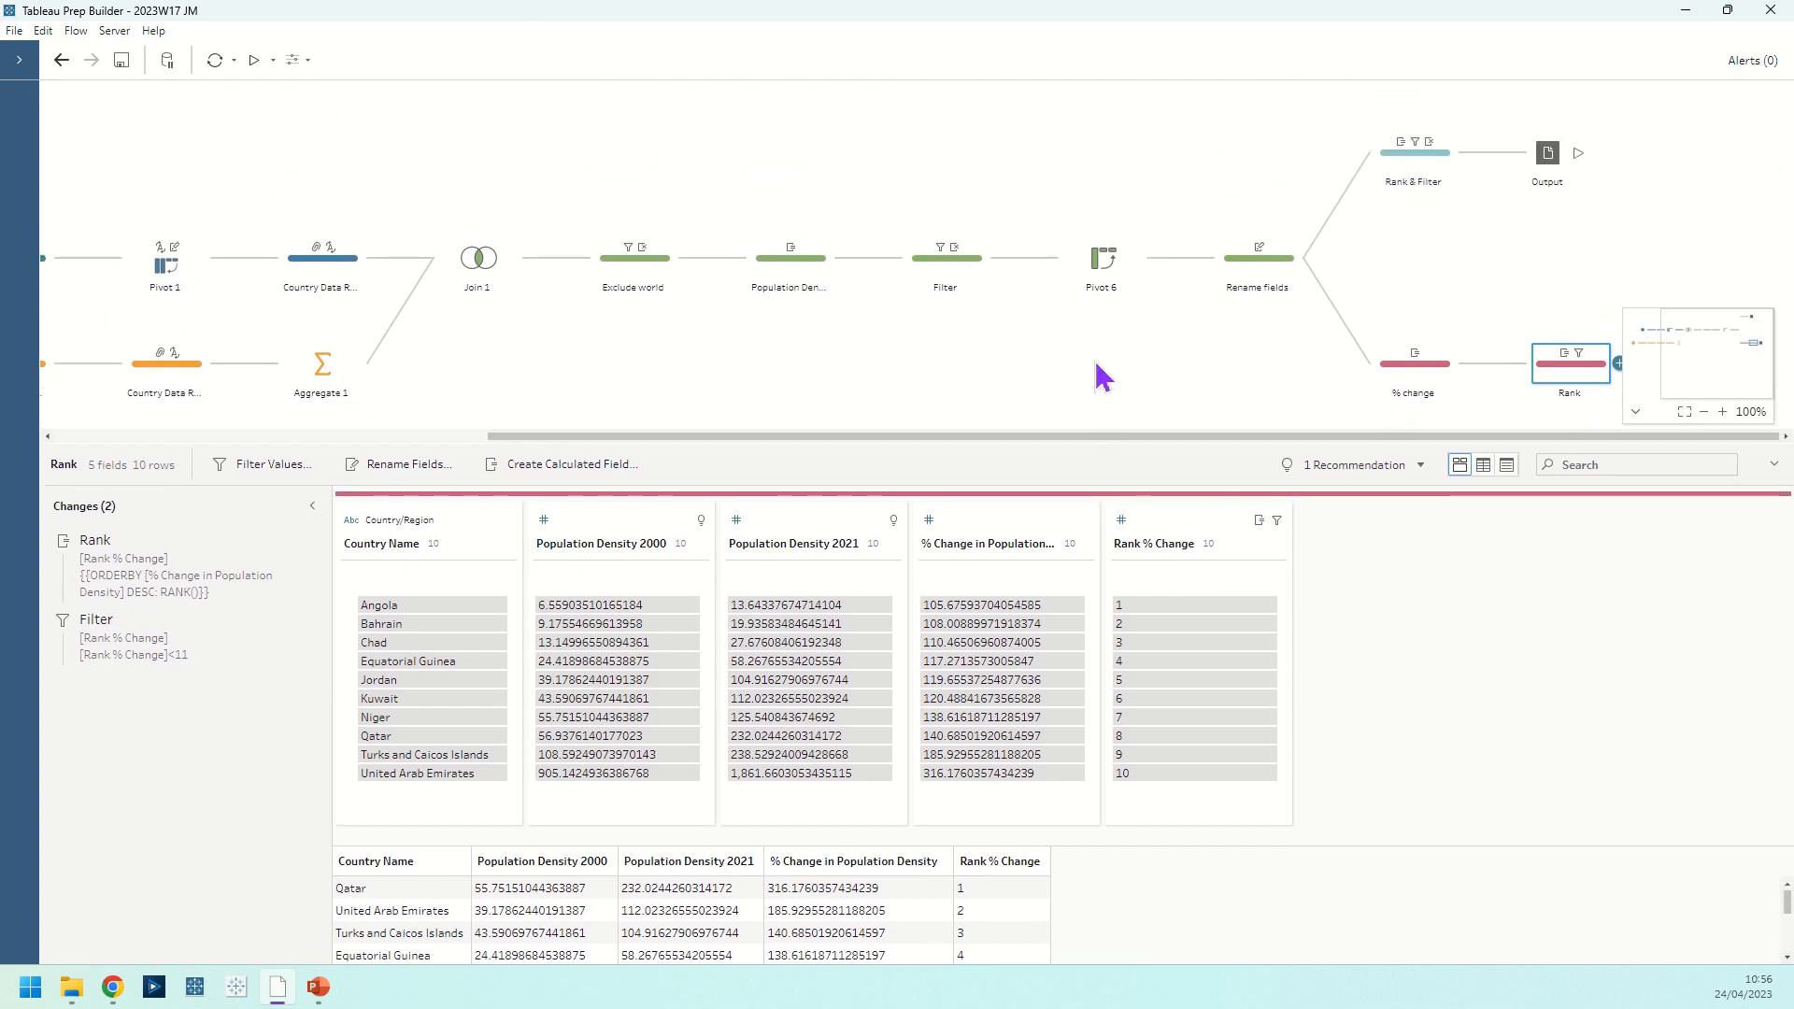